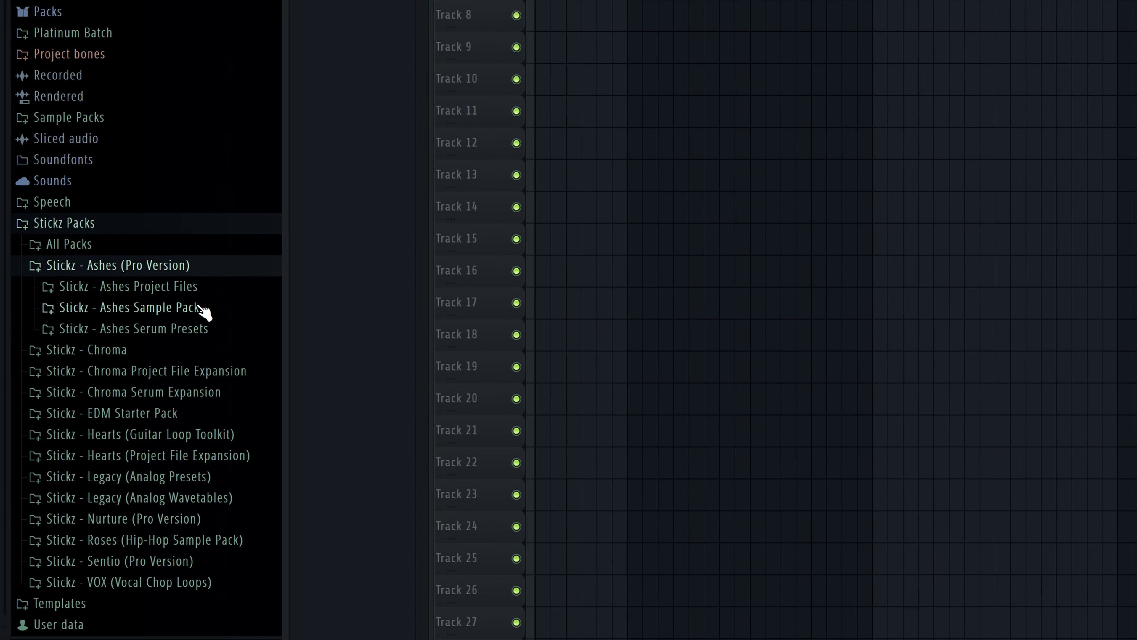
Step: Browse the Ashes Sample Pack's synth loops folder and preview Ashes Synth Loop 010
click(197, 310)
click(195, 286)
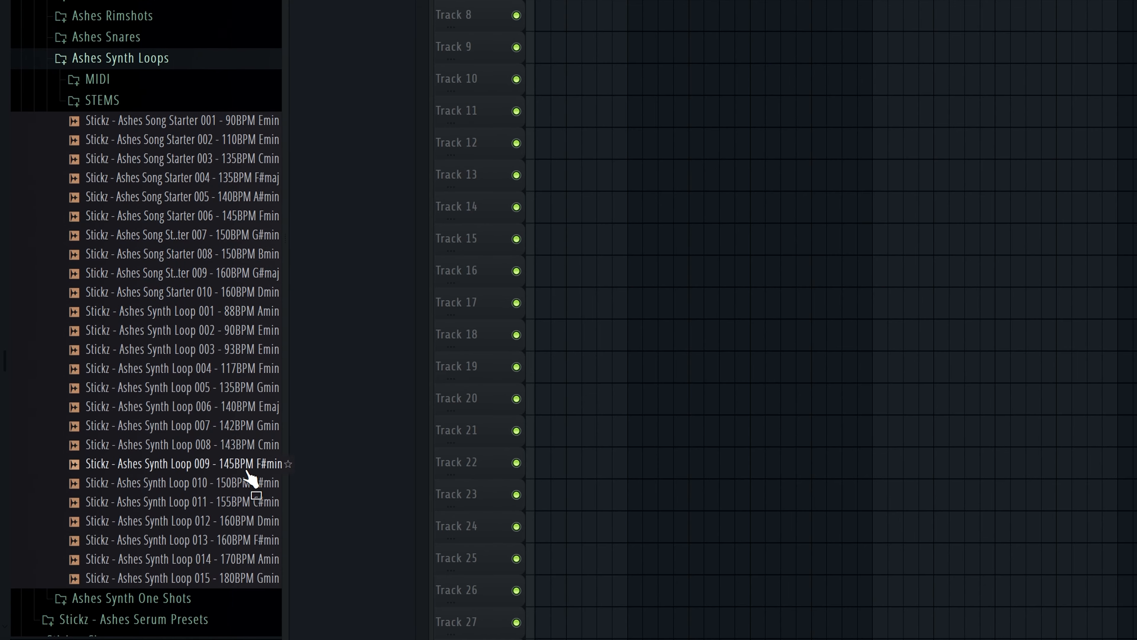
scroll(246, 464, down, 4)
scroll(238, 299, up, 2)
click(152, 368)
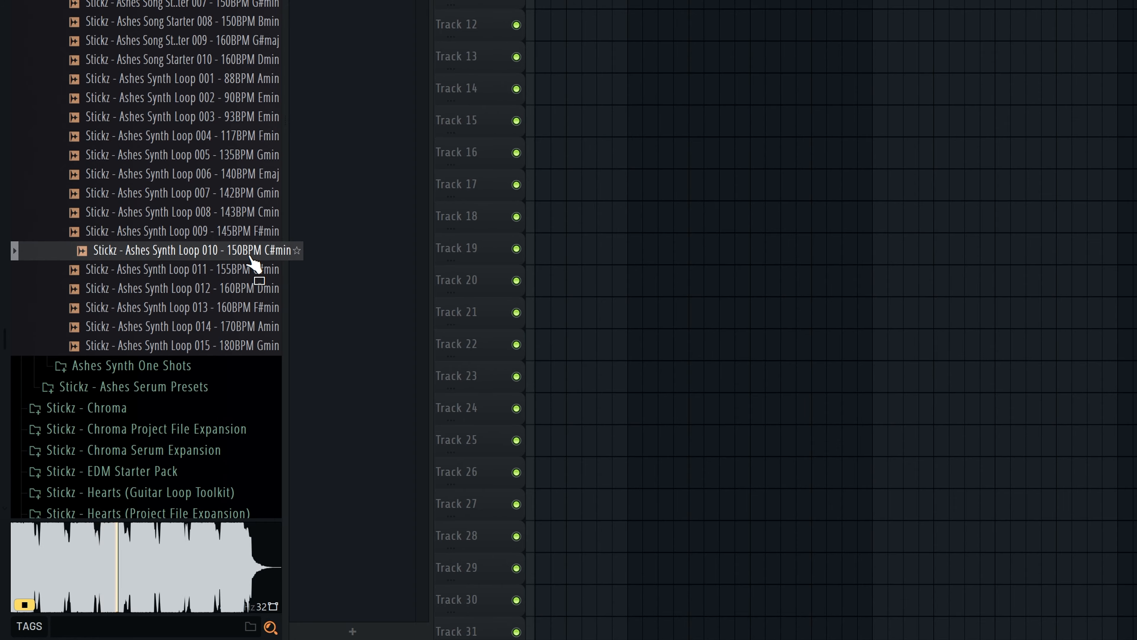
Step: Inspect the individual stems of Ashes Synth Loops 011 and 010, widening the browser to read their names
click(134, 139)
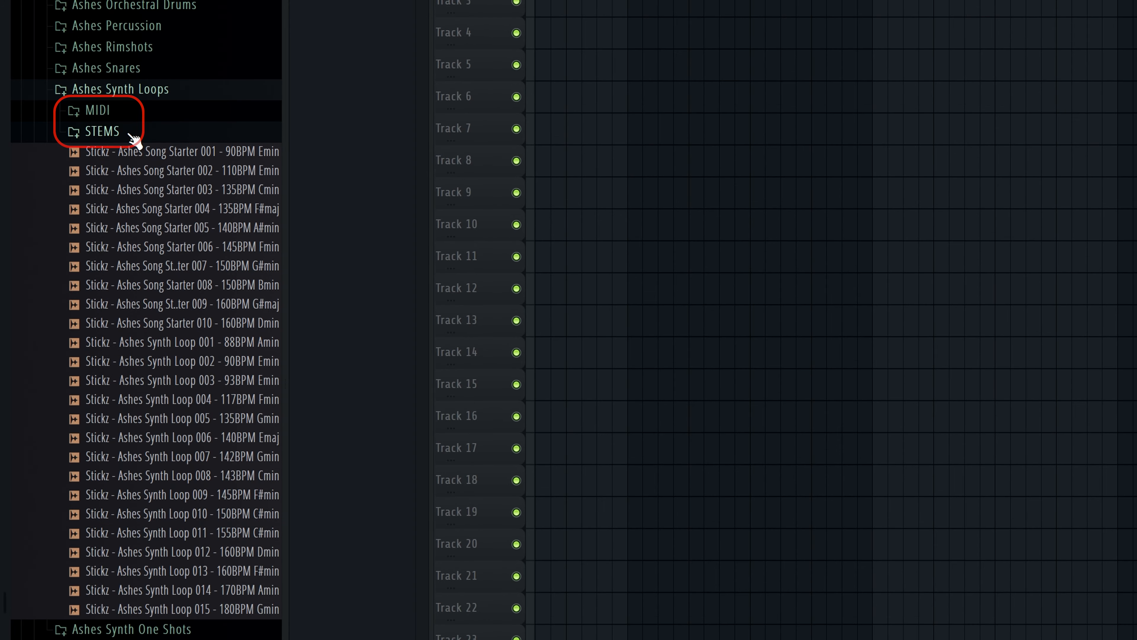
click(220, 582)
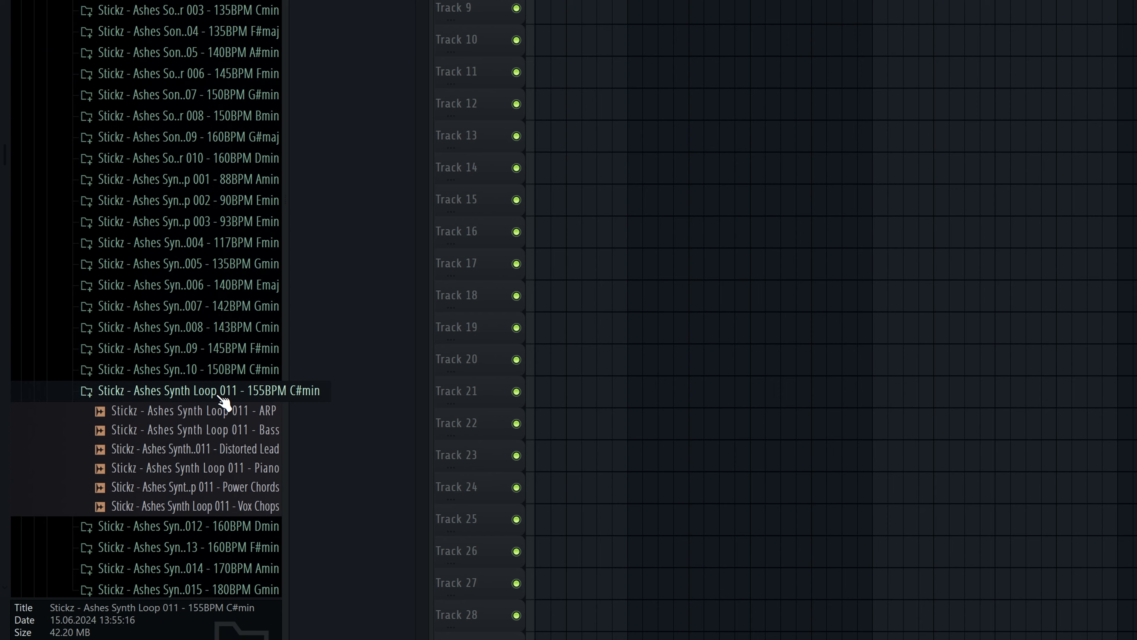
click(259, 163)
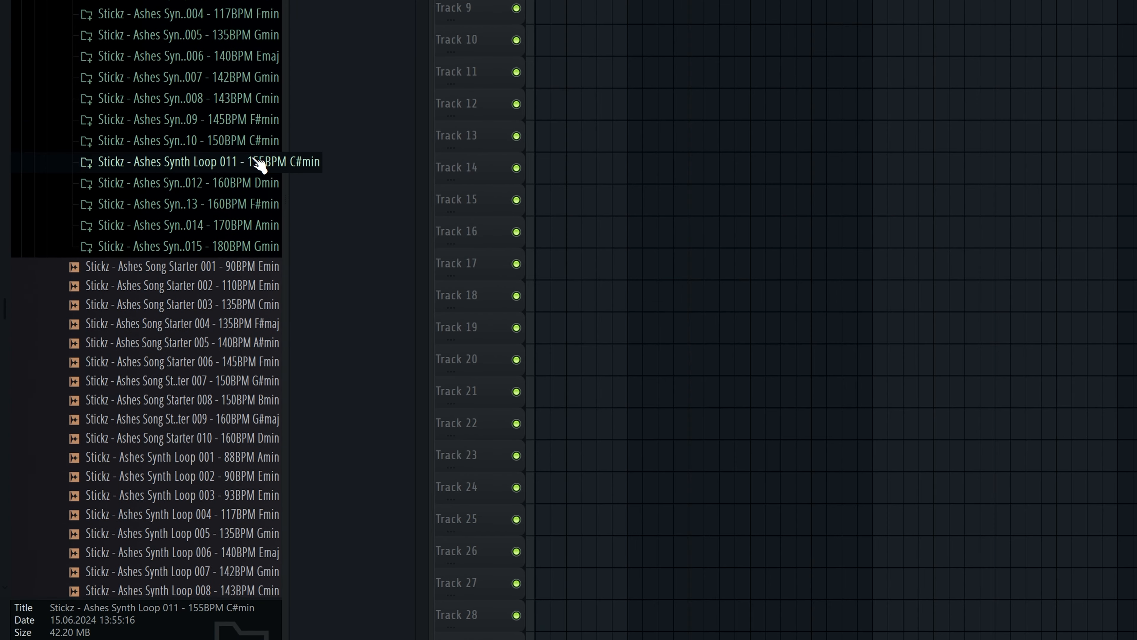
click(260, 140)
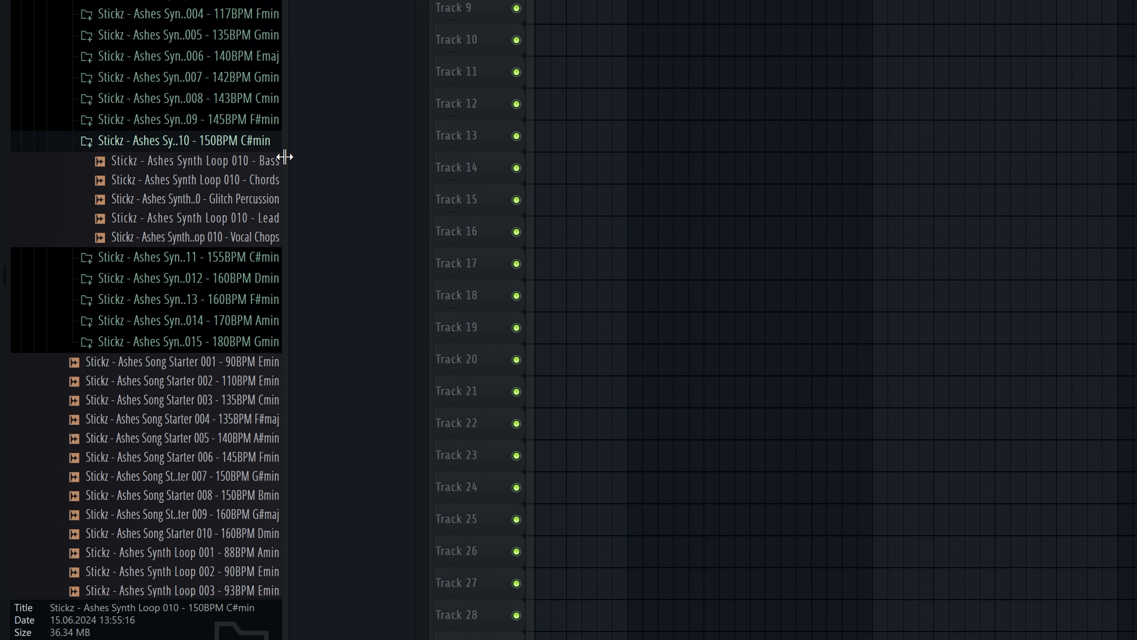
drag(286, 156, 426, 152)
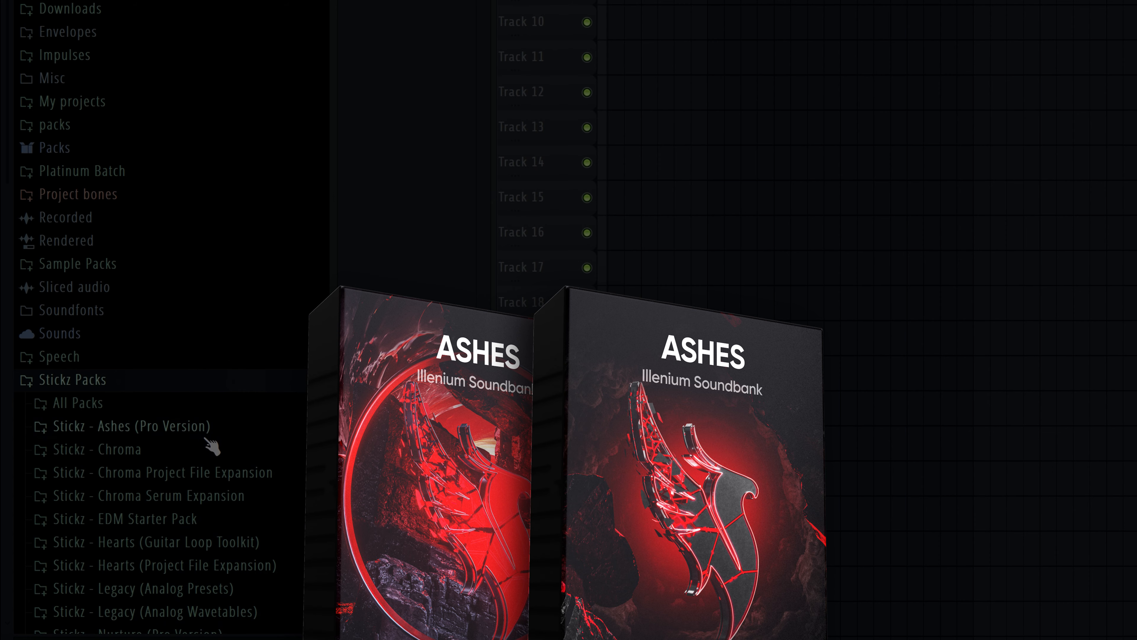
Step: Look through the Ashes (Pro Version) sample pack, Serum presets and project files folders
click(206, 432)
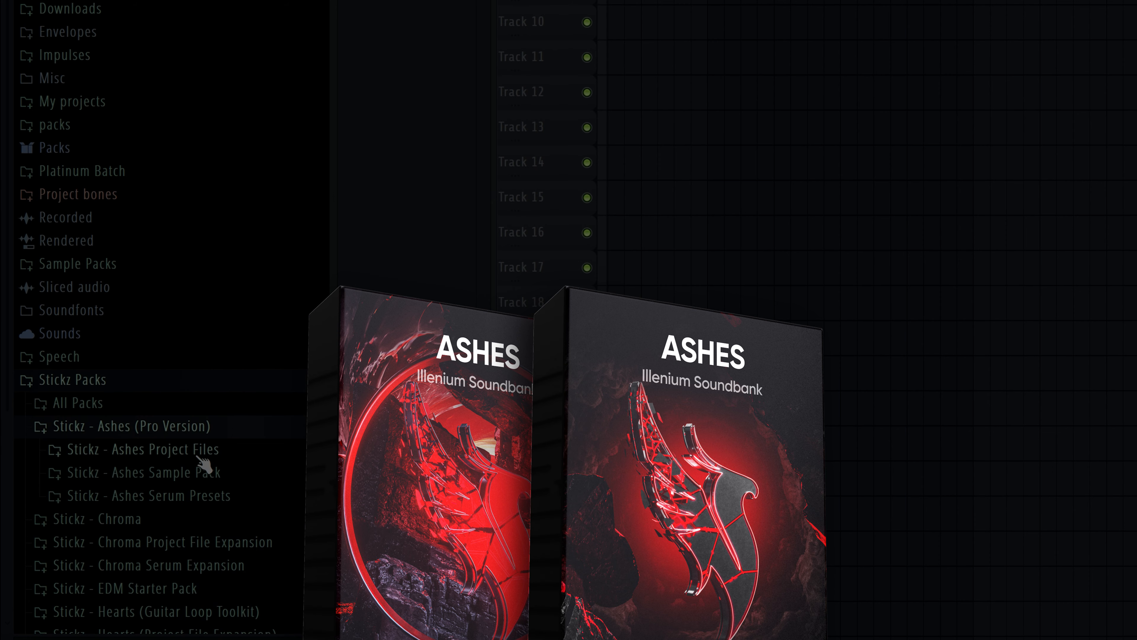
scroll(204, 466, down, 3)
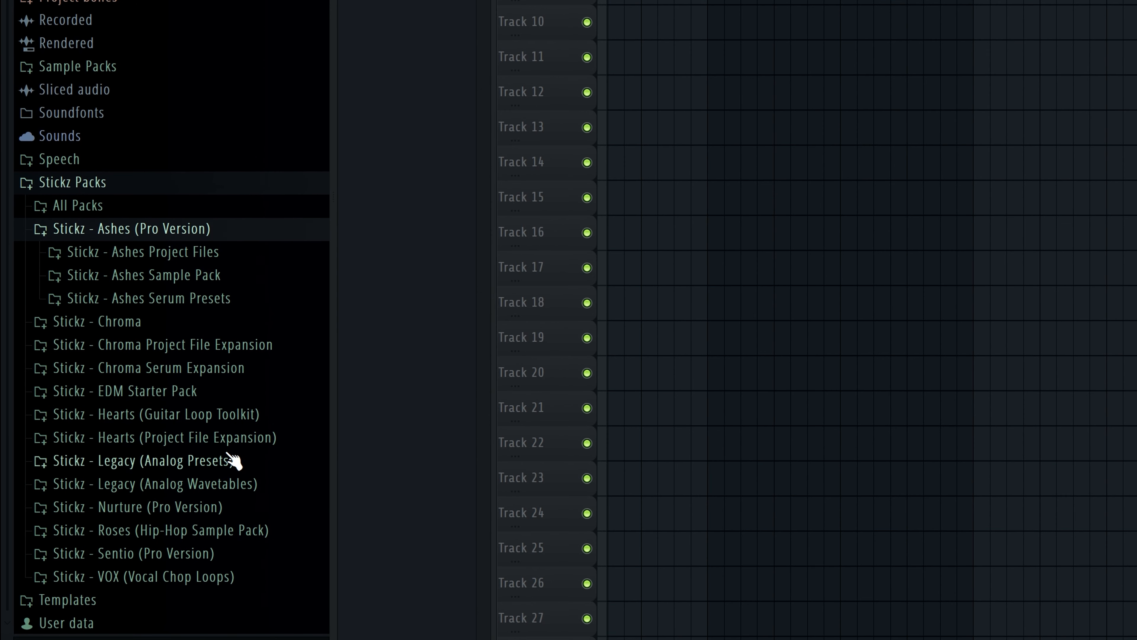
click(224, 297)
click(218, 297)
scroll(224, 126, down, 5)
scroll(217, 50, down, 15)
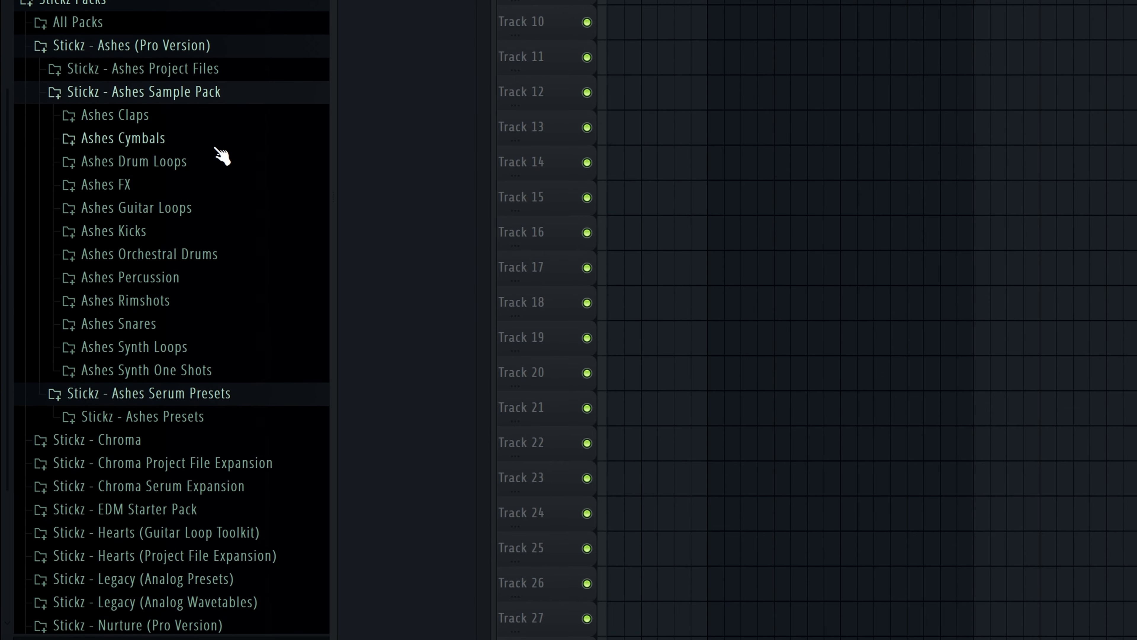
click(227, 139)
click(224, 144)
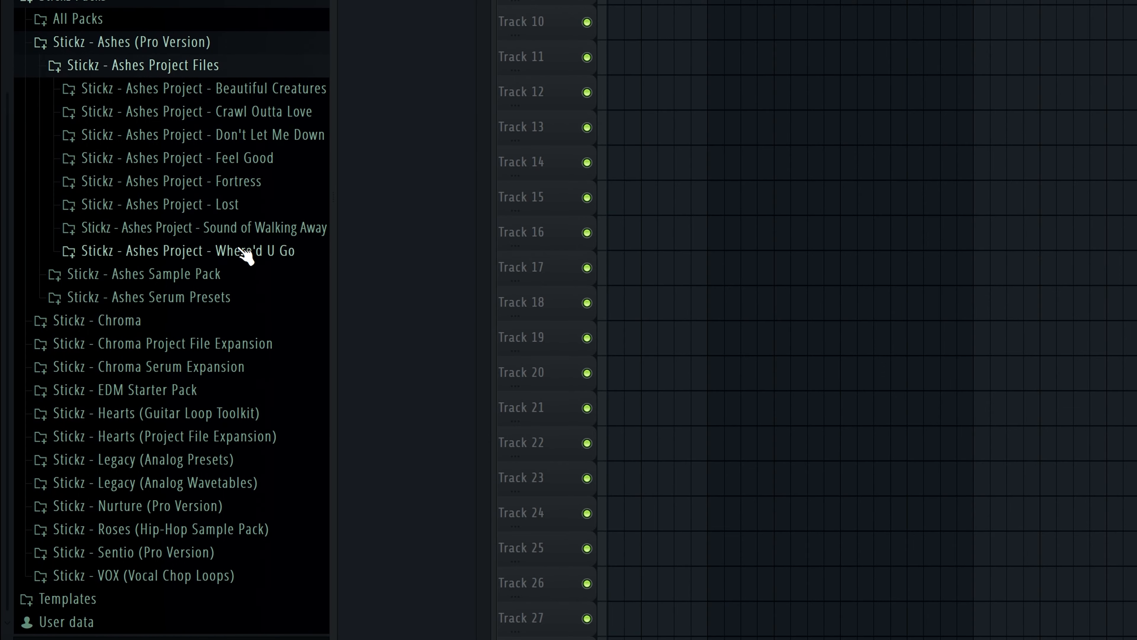
Step: Examine the contents of the Feel Good project folder among the Ashes project files
click(274, 165)
scroll(273, 162, down, 3)
click(267, 134)
scroll(271, 143, down, 5)
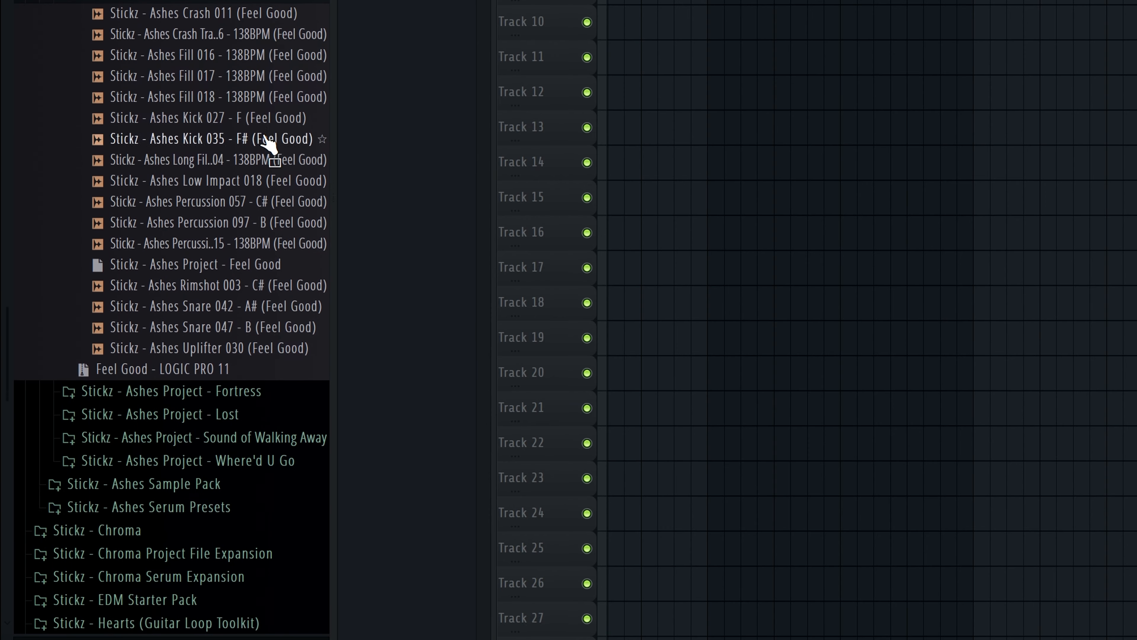
scroll(269, 144, up, 4)
click(224, 241)
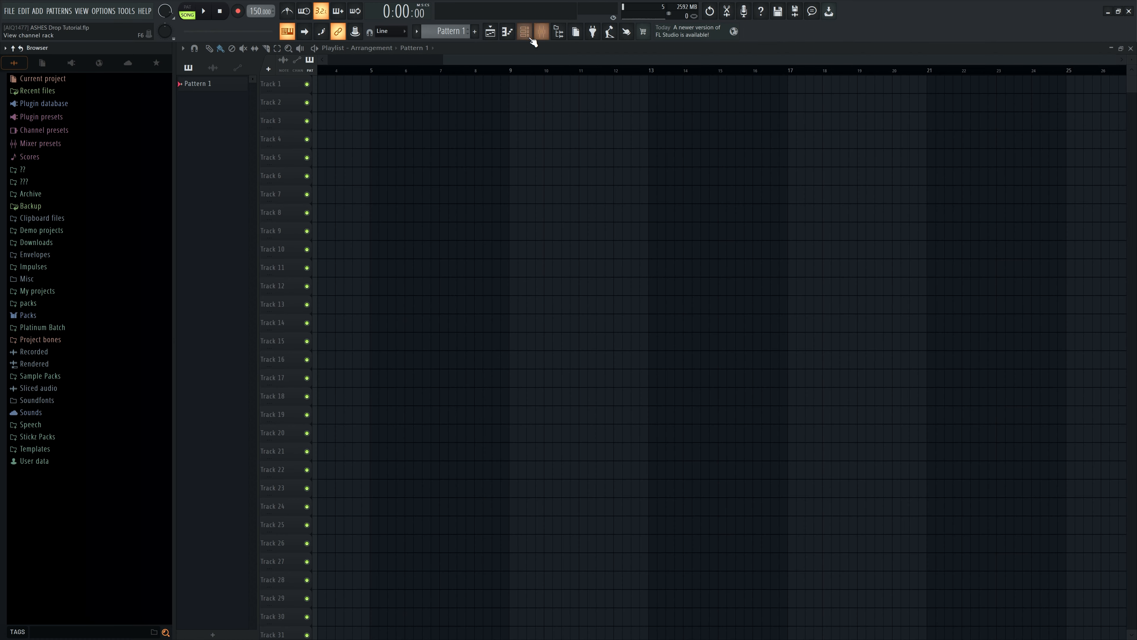
Step: Show the channel rack and view the Serum channel's init patch, closing the synth window when done
click(527, 34)
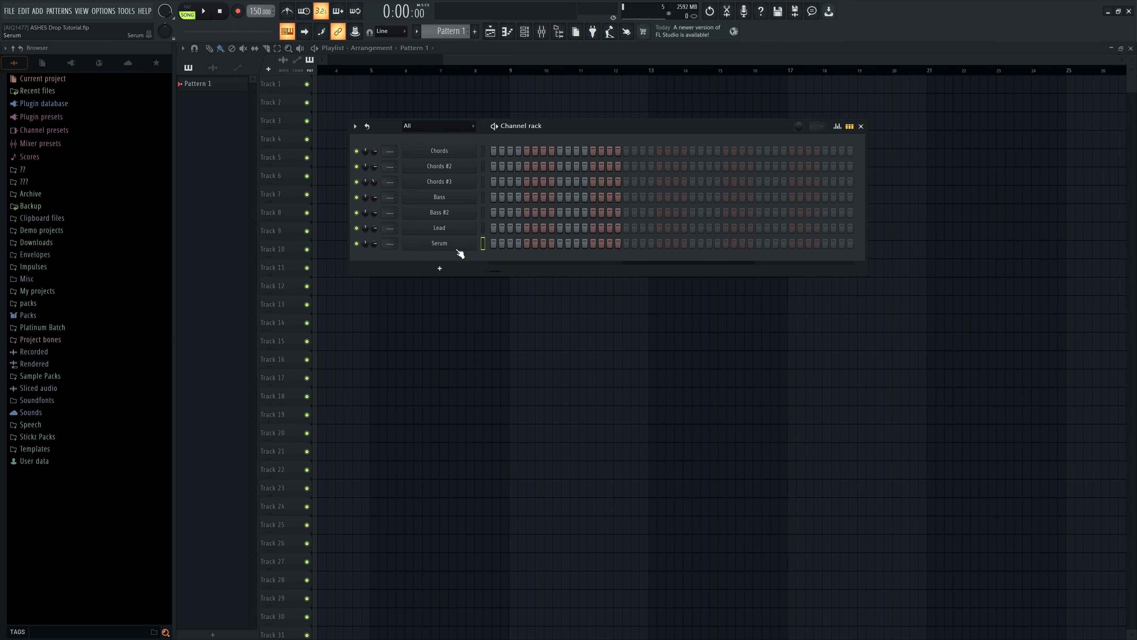
click(460, 244)
drag(542, 104, 495, 103)
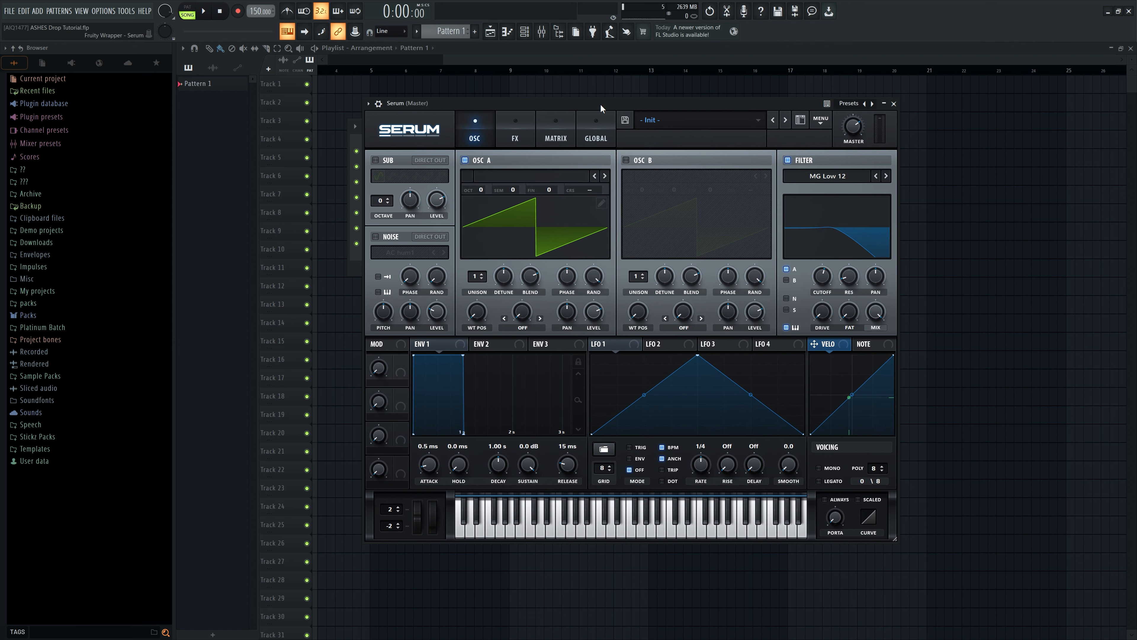
click(898, 107)
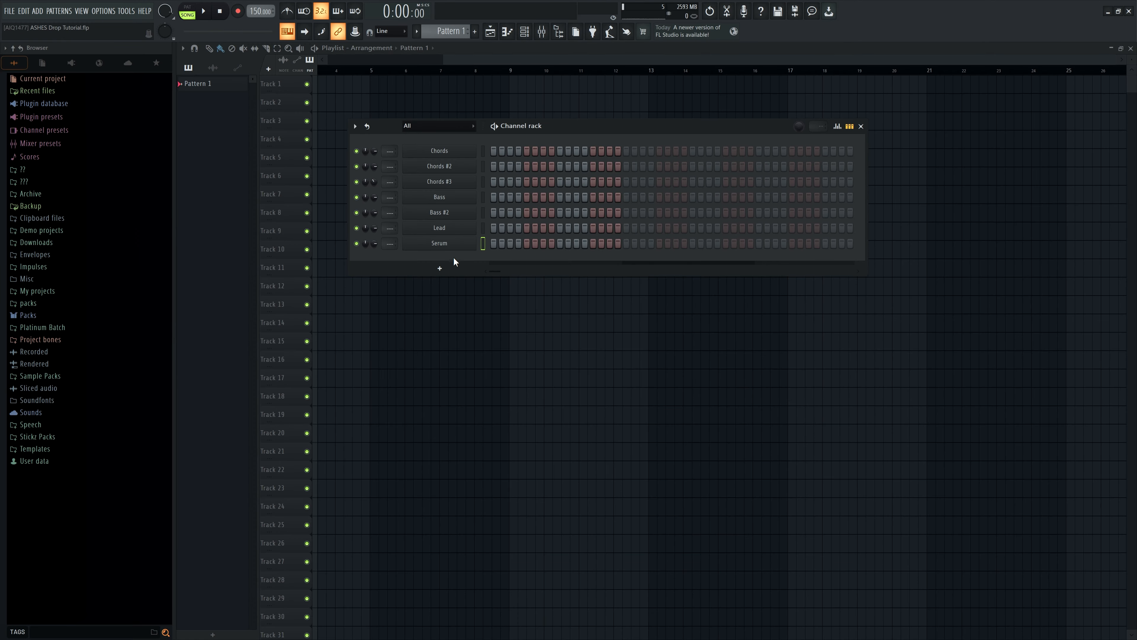
Step: Open the Serum channel's piano roll and fill bar 1 with eight equal, back-to-back C#4 notes
right_click(476, 240)
click(501, 248)
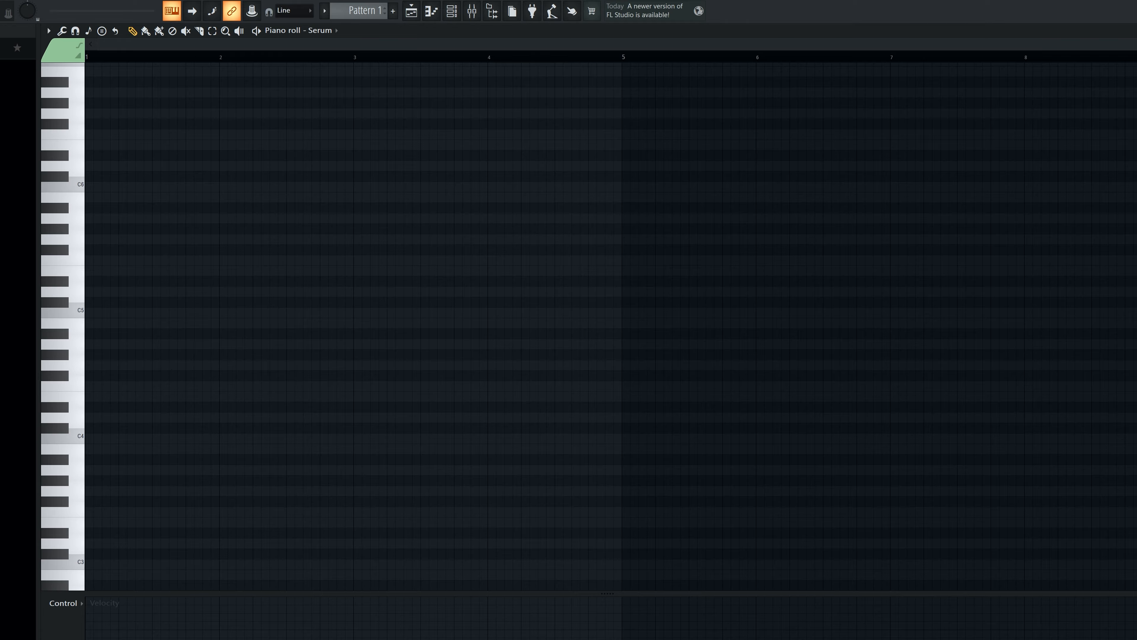
scroll(217, 348, down, 3)
click(90, 364)
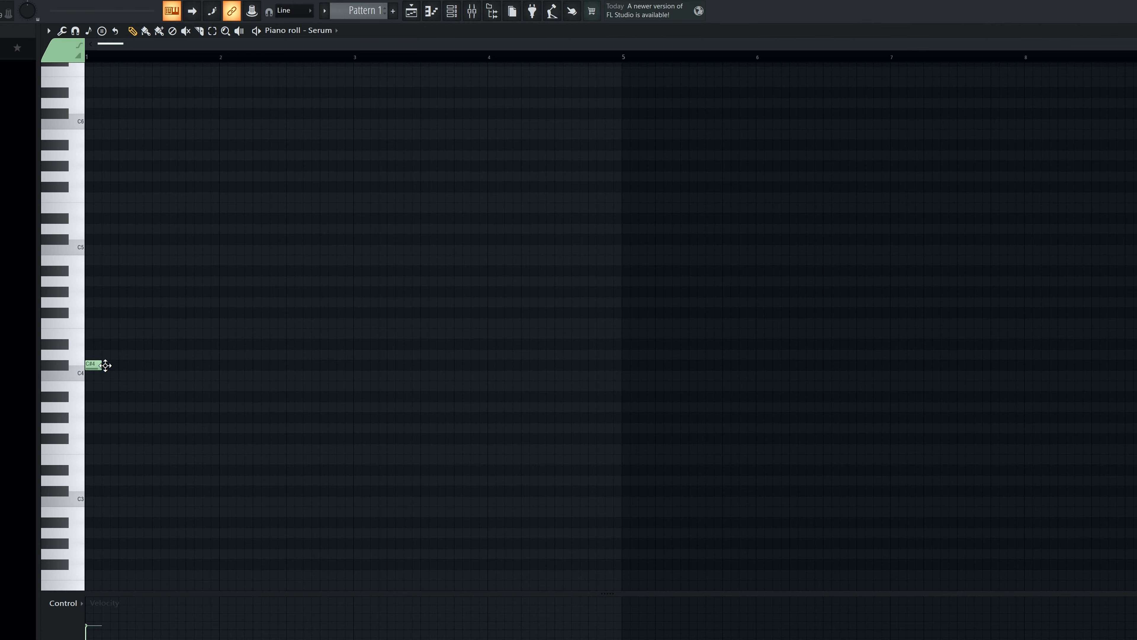
click(107, 363)
click(126, 363)
click(143, 364)
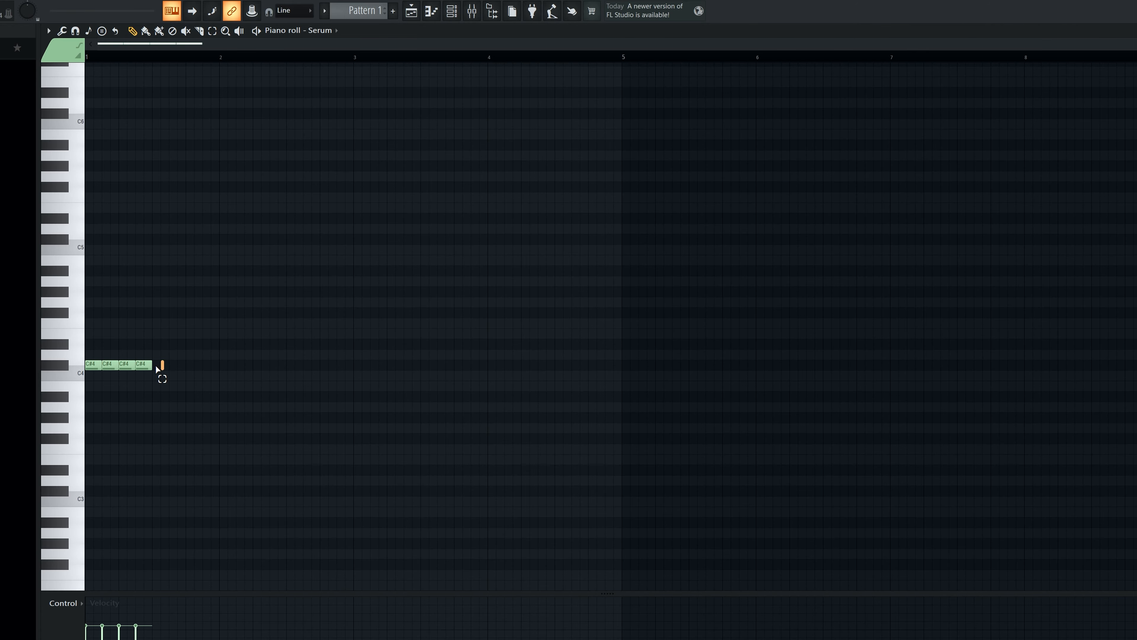
key(ctrl+a)
key(ctrl+b)
Step: Extend the root-note rhythm with four E4 notes in bar 2, eight B3 notes in bar 3 and four F#4 notes in bar 4
drag(181, 367, 227, 334)
key(ctrl+a)
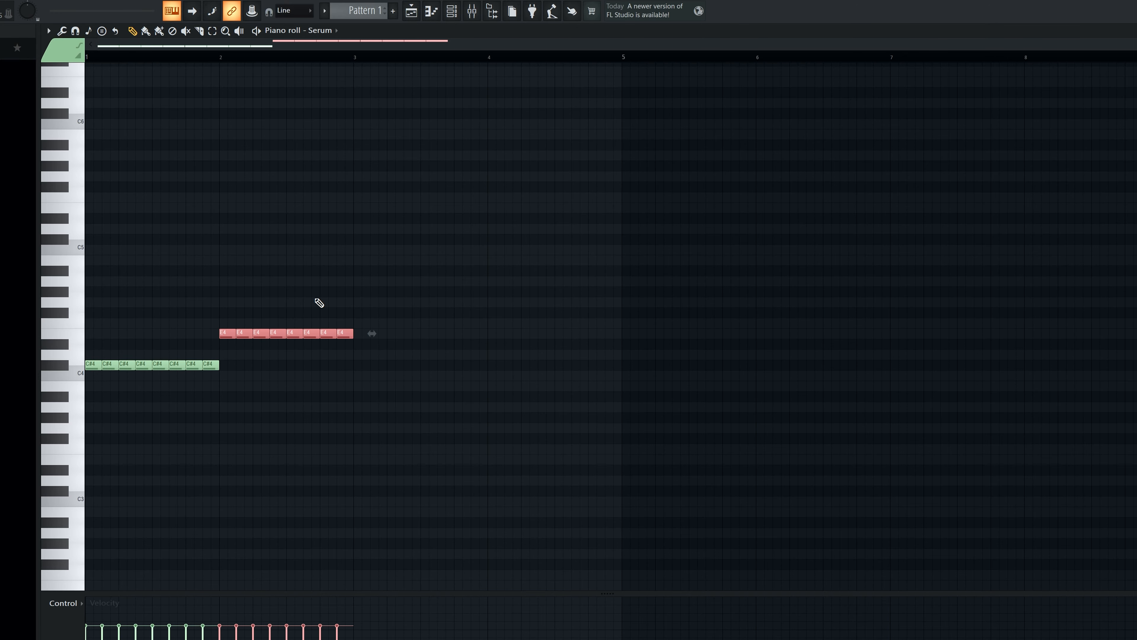
right_click(320, 334)
ctrl+drag(351, 310, 231, 350)
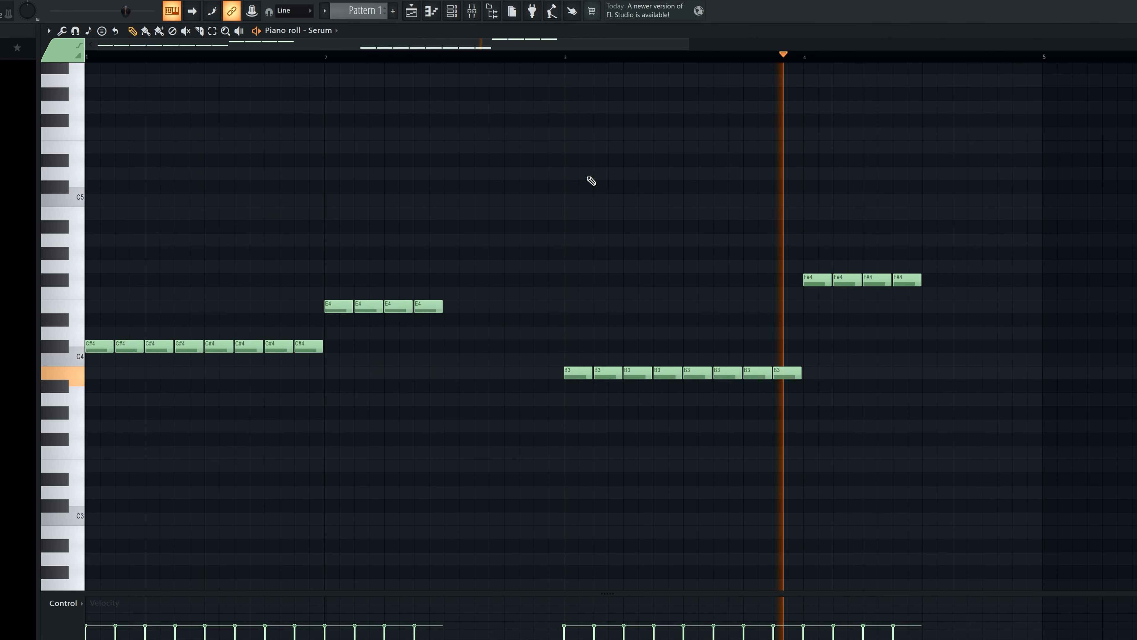
key(space)
Step: Duplicate all the root notes one octave lower and play the pattern back
key(ctrl+a)
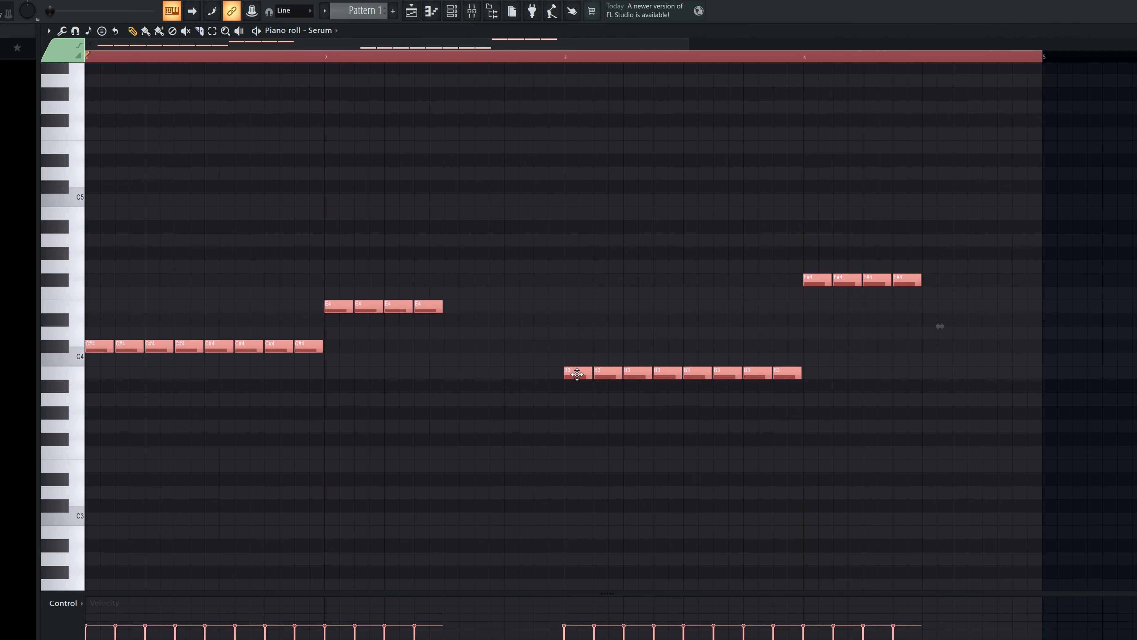
shift+drag(577, 374, 577, 533)
key(space)
click(621, 243)
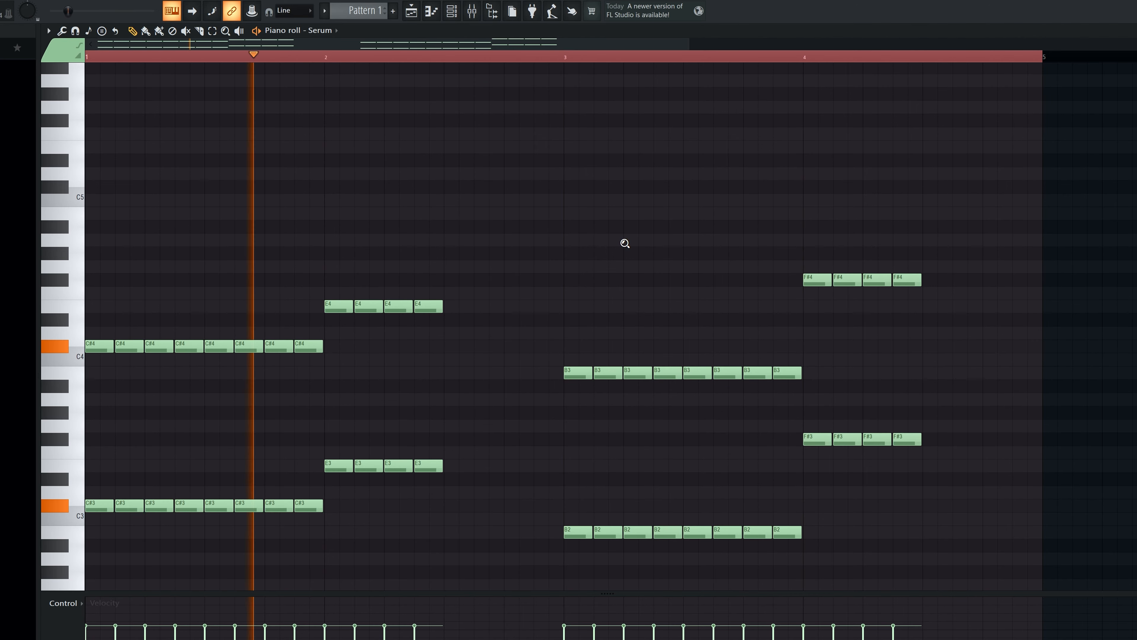
scroll(625, 244, down, 3)
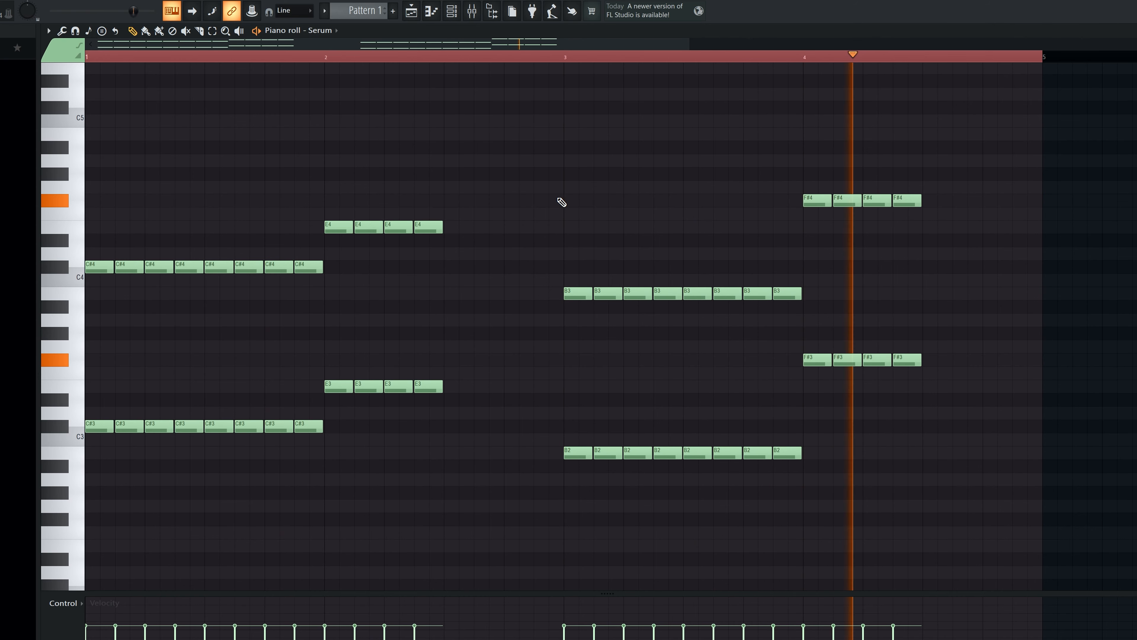
key(space)
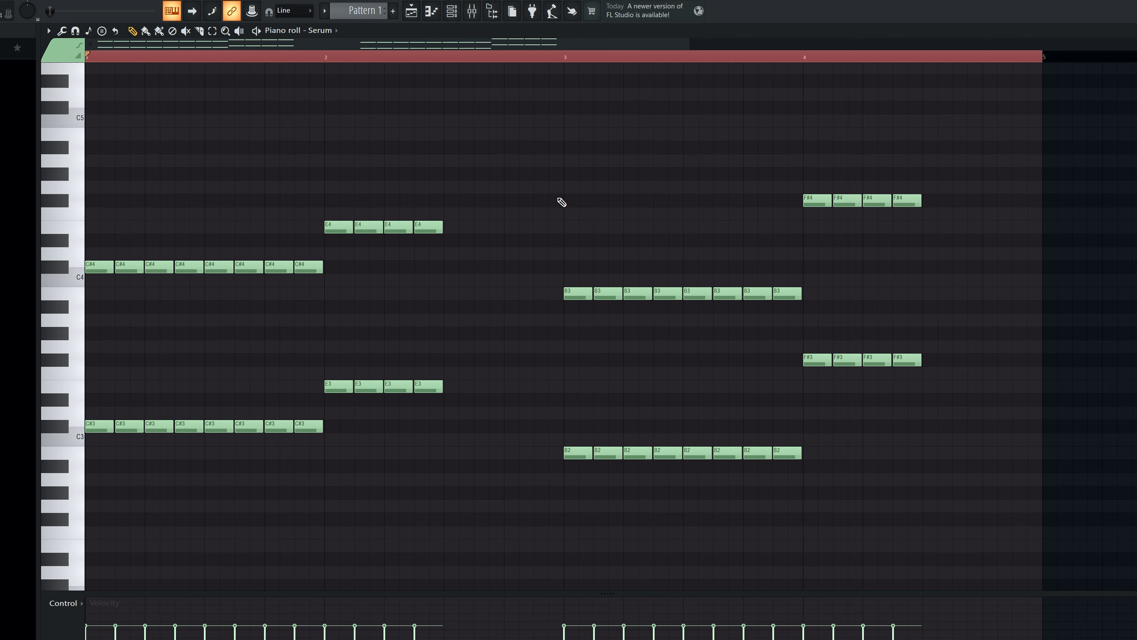
Step: Copy the upper root notes seven semitones higher, to G#4, B4, F#4 and C#5, and play the pattern back
drag(978, 326, 85, 102)
scroll(107, 294, up, 3)
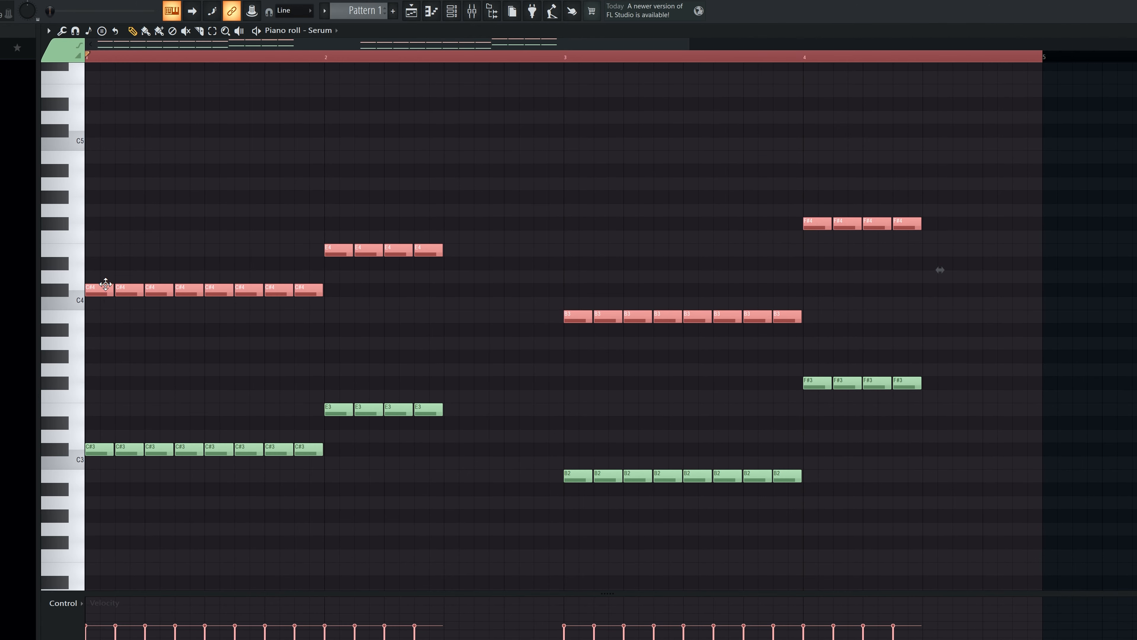
drag(106, 353, 106, 260)
click(212, 205)
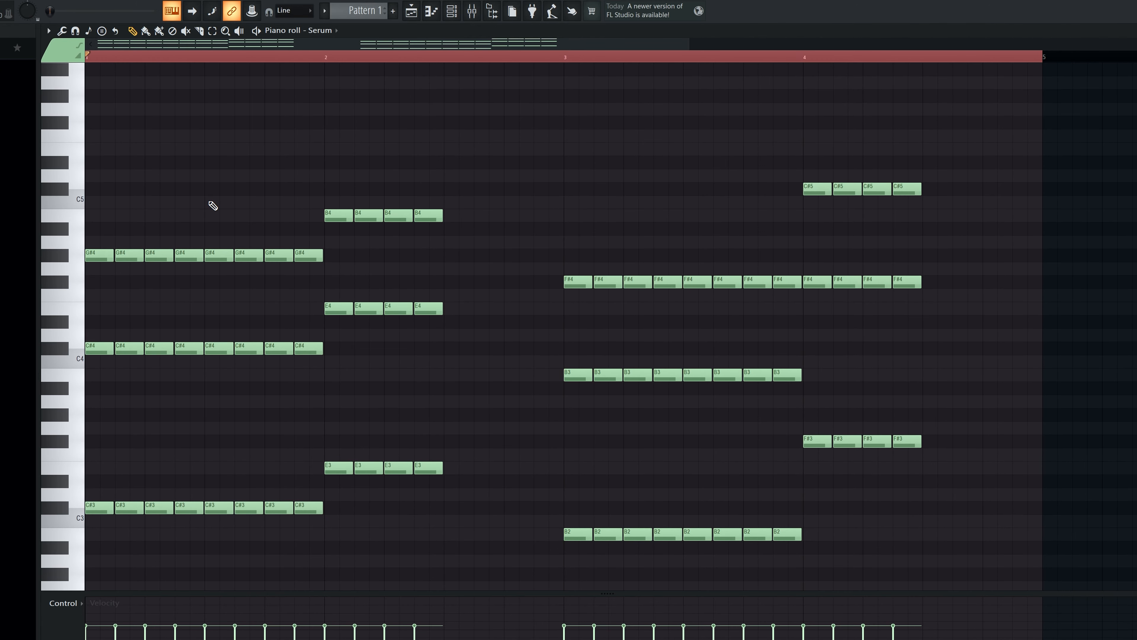
key(space)
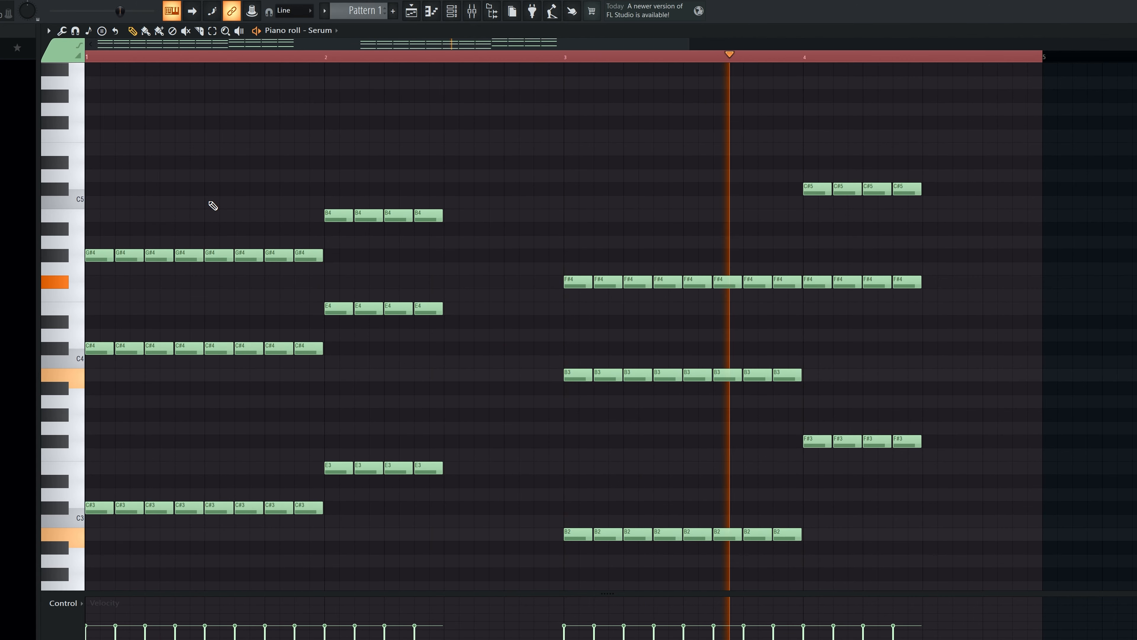
key(space)
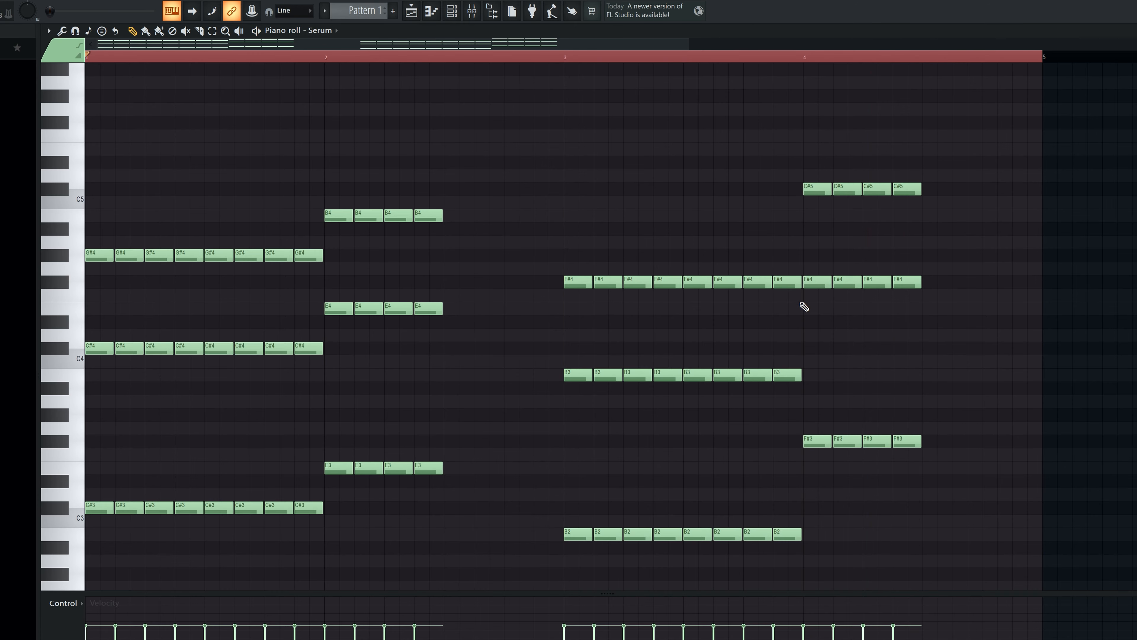
Step: Copy the highest note in each chord eight semitones up, to E5, G5, D5 and A5, and play the pattern back
drag(783, 301, 569, 261)
drag(528, 274, 2, 178)
drag(940, 156, 822, 226)
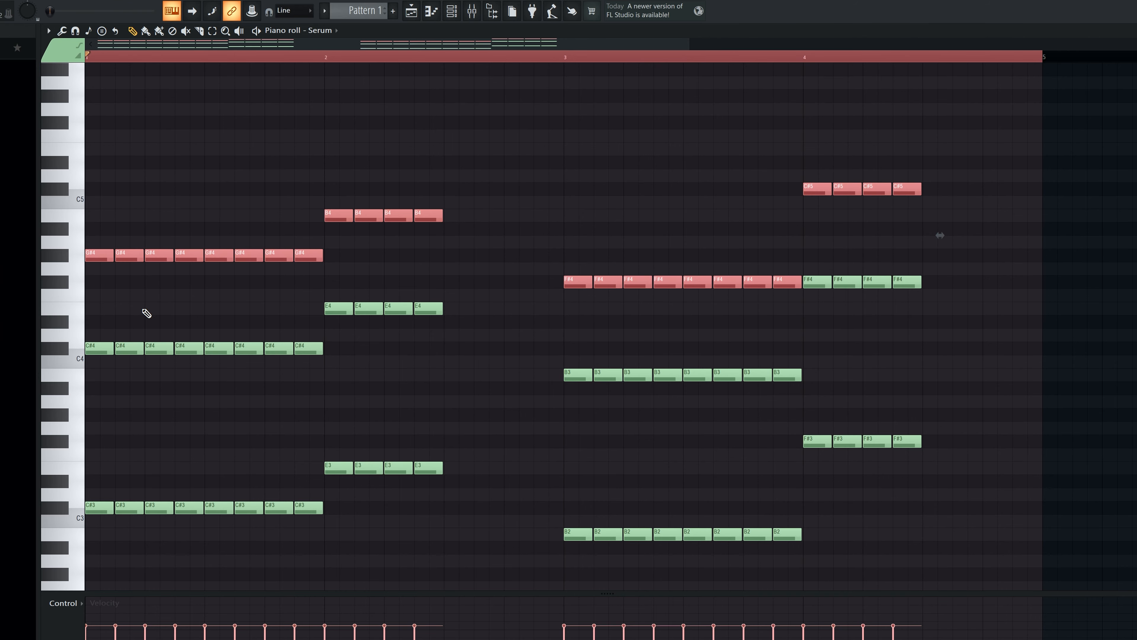
drag(93, 258, 81, 146)
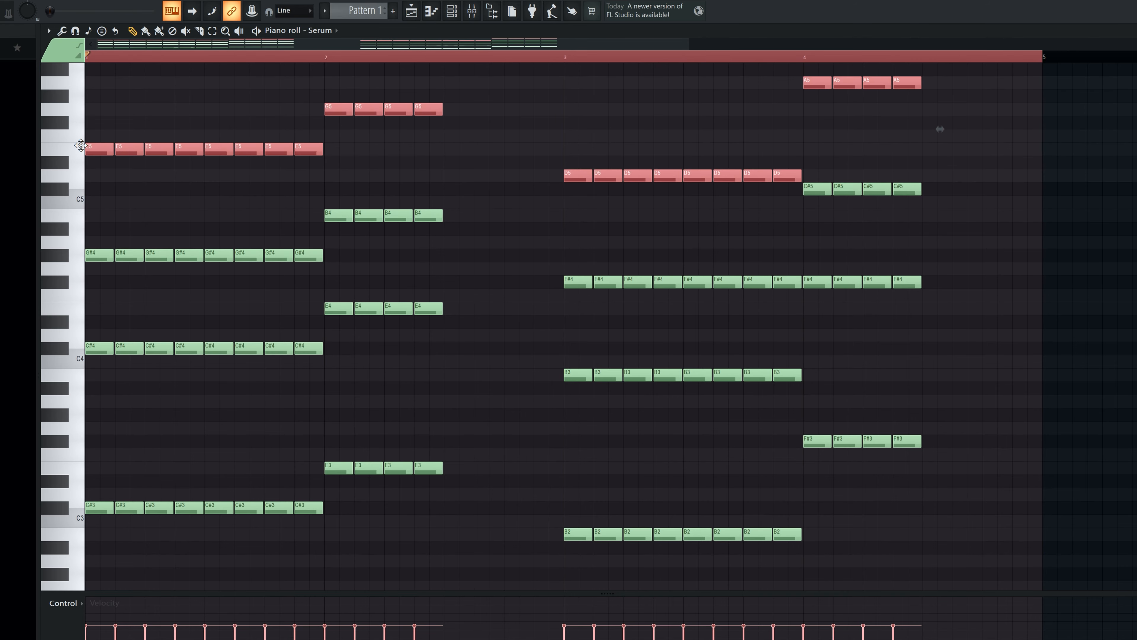
click(248, 191)
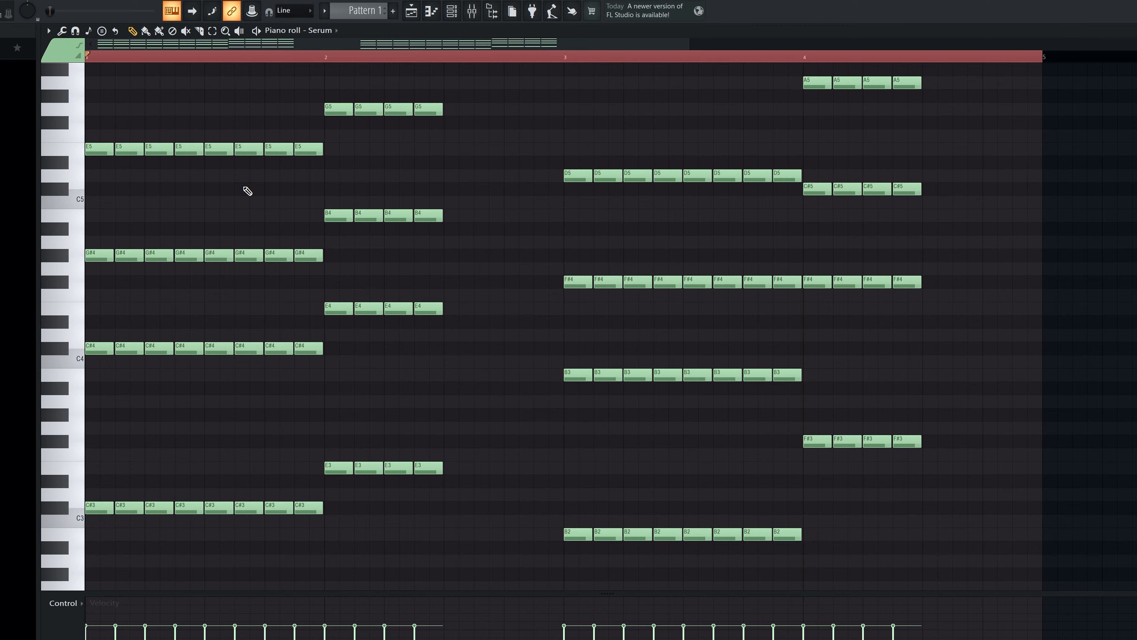
key(space)
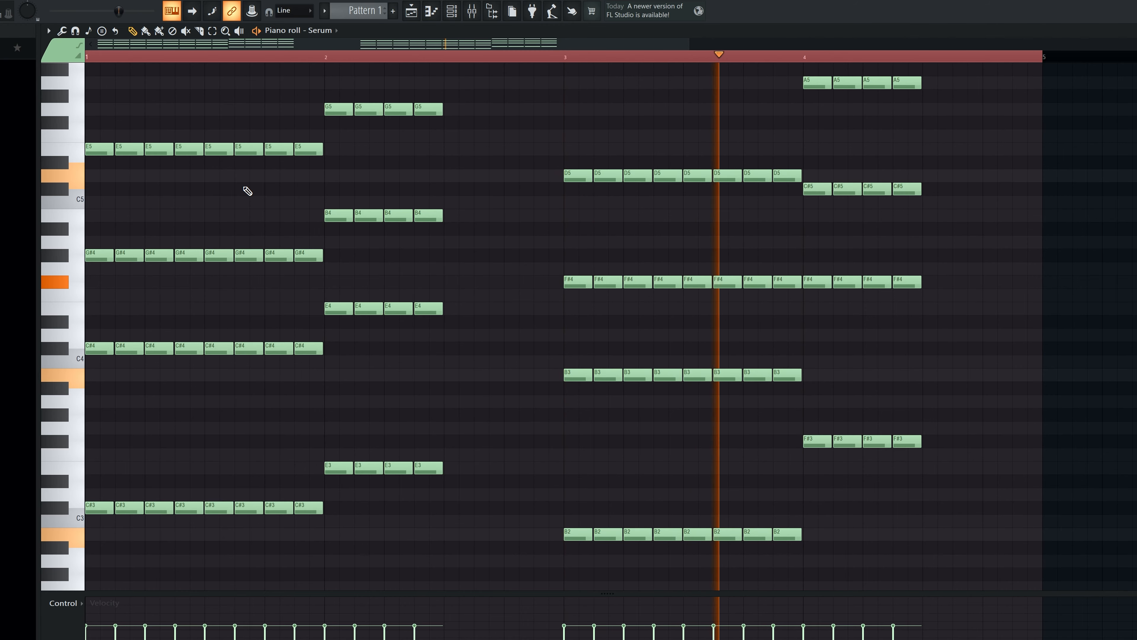
key(space)
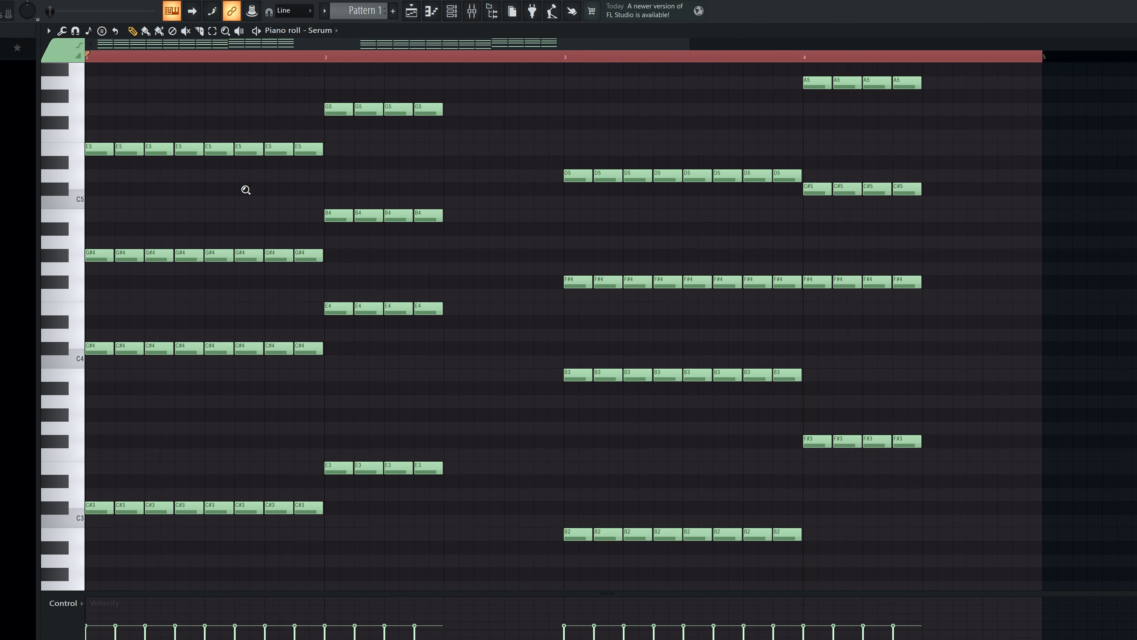
Step: Raise the highest notes in bars 2, 3 and 4 by one semitone, to G#5, D#5 and A#5, and play the pattern back
ctrl+right_click(246, 190)
ctrl+right_click(246, 190)
drag(317, 133, 500, 147)
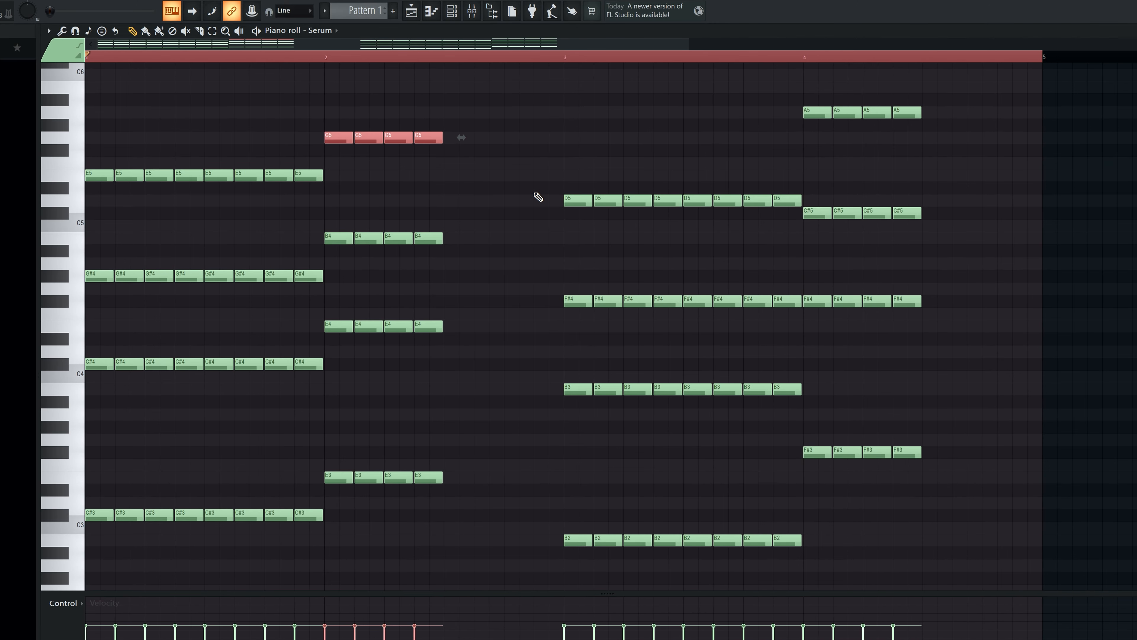
drag(537, 197, 772, 206)
drag(779, 107, 940, 135)
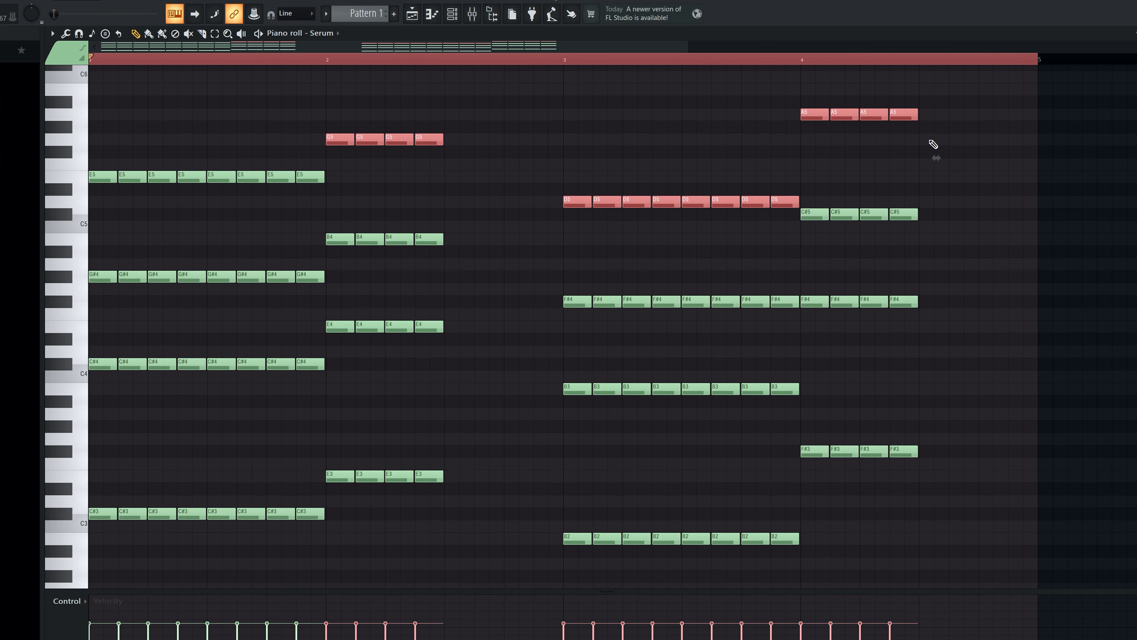
key(shift+Up)
key(ctrl+d)
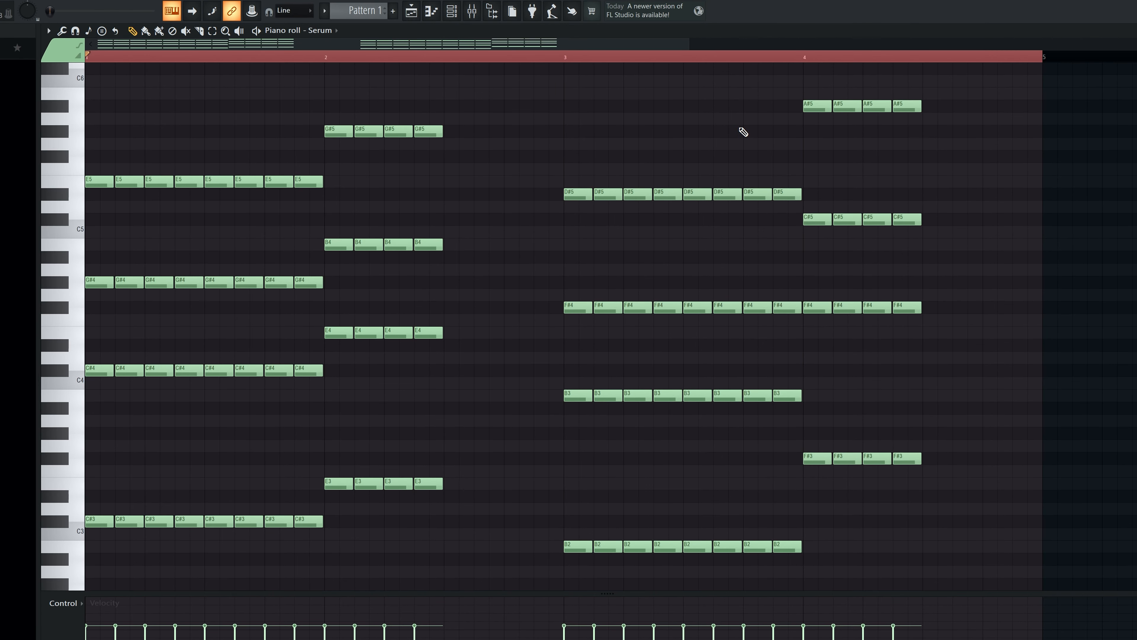
key(space)
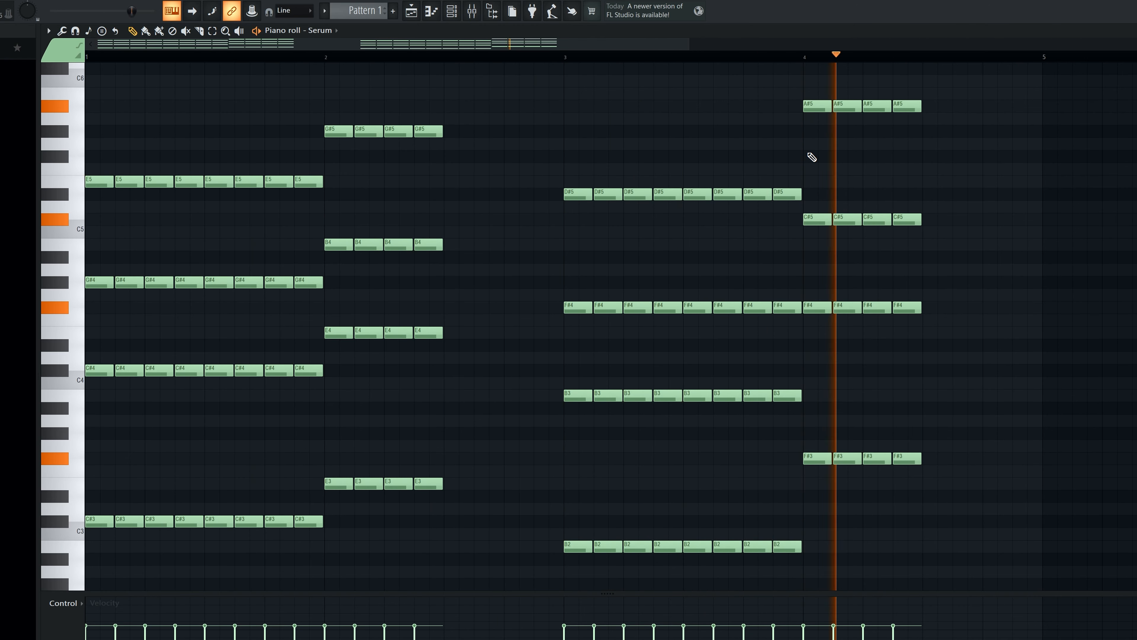
key(space)
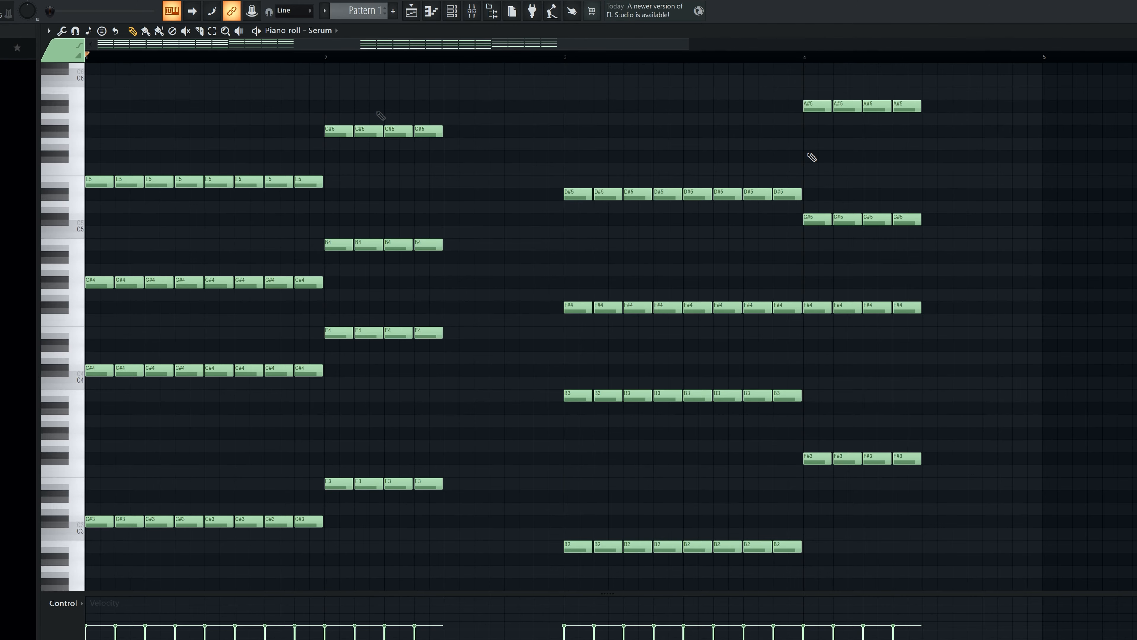
key(space)
scroll(434, 171, down, 1)
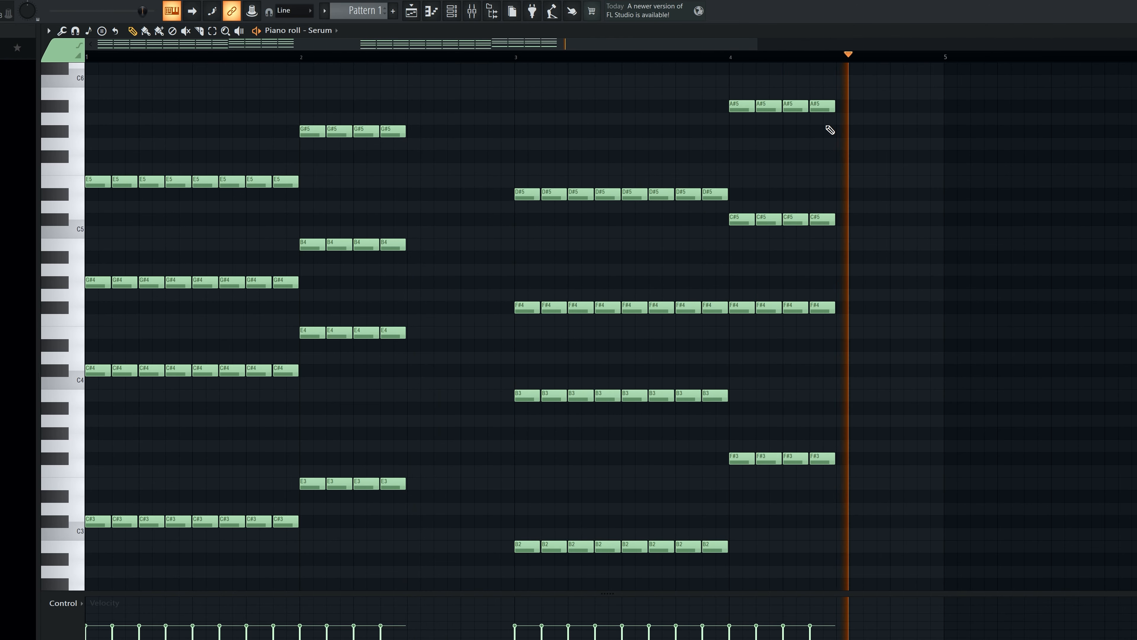
key(space)
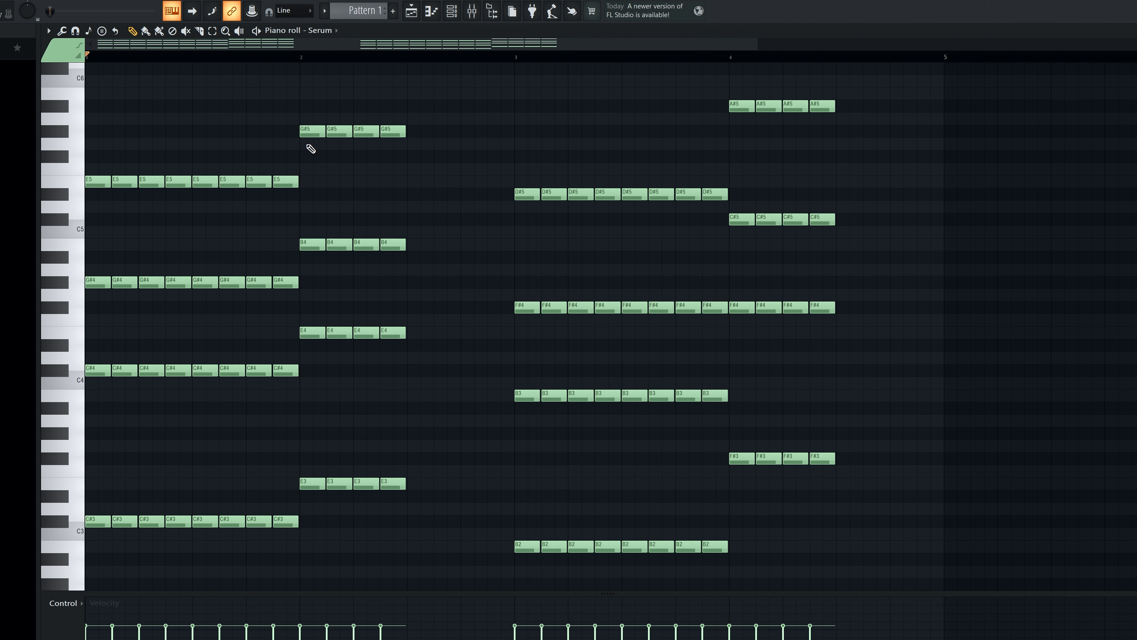
Step: Lower the G#5 notes in bar 2 and the A#5 notes in bar 4 by one octave and play the pattern back
drag(310, 147, 510, 101)
drag(853, 88, 681, 143)
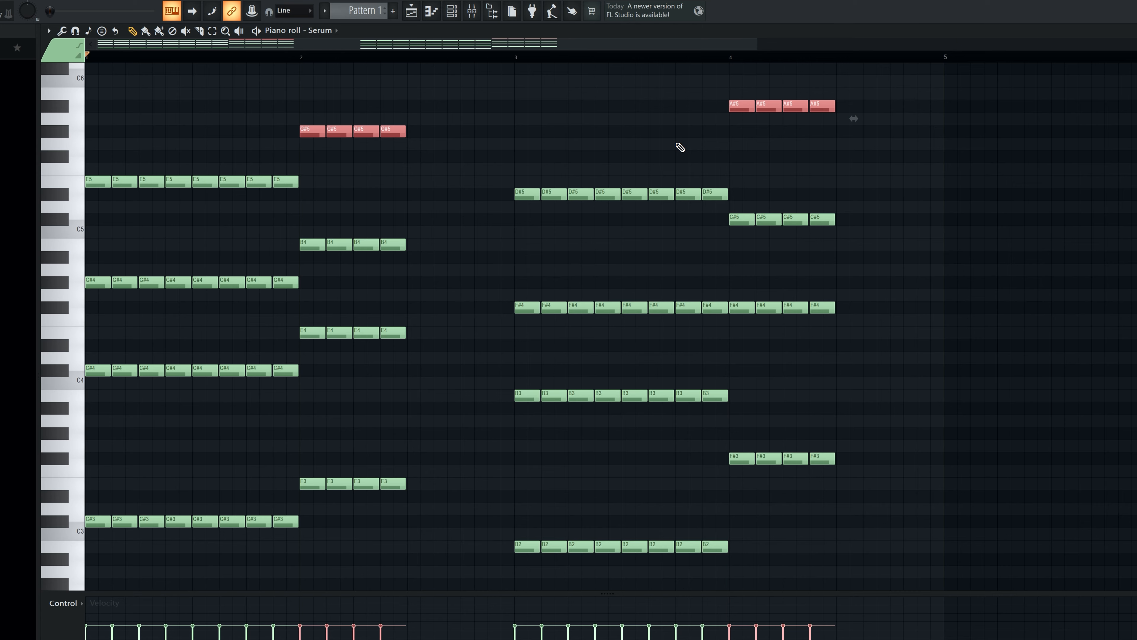
key(ctrl+Down)
key(ctrl+d)
key(space)
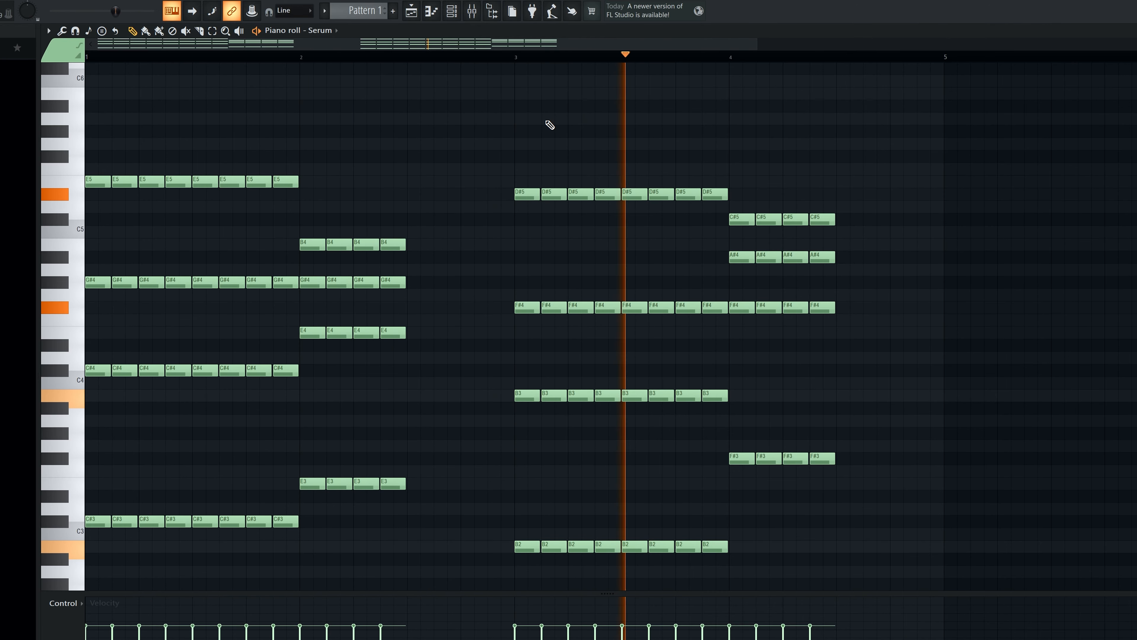
key(space)
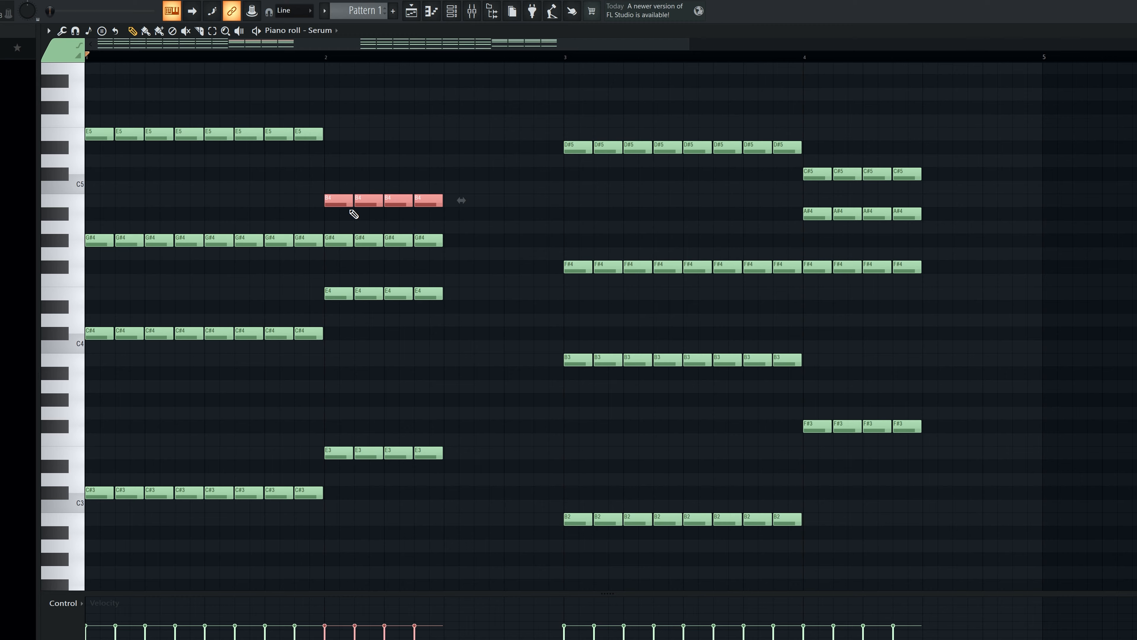
Step: Copy the B4 notes in bar 2 up to F#5 and play the chord back
drag(353, 210, 353, 117)
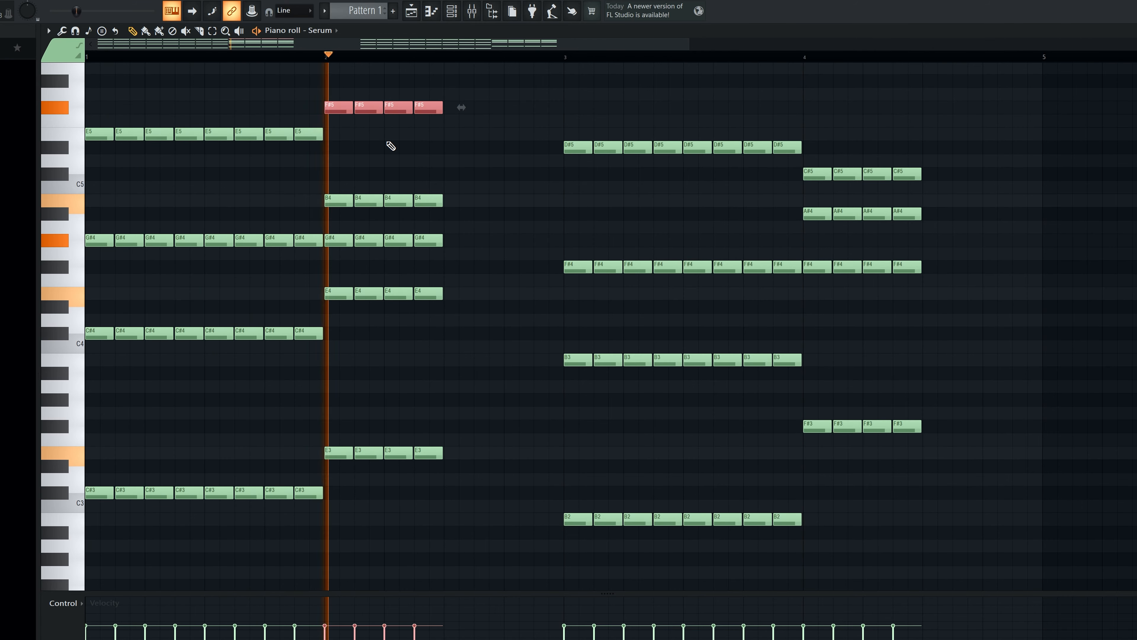
key(space)
key(space)
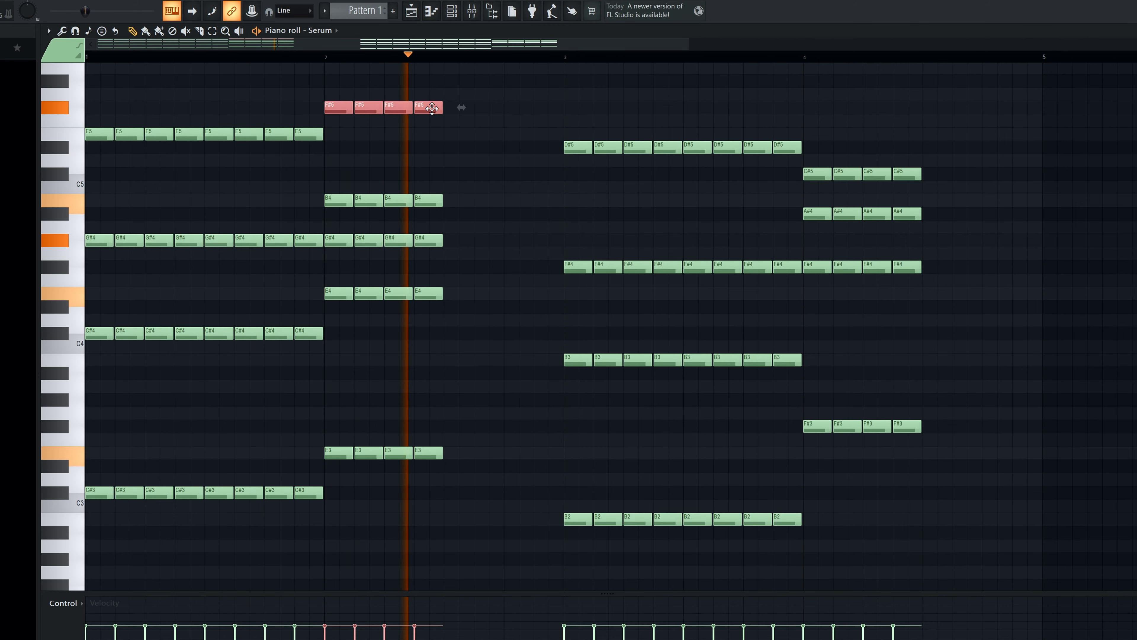
key(space)
Step: Compare D#5 and F#5 for the top notes of bar 2 during playback and settle on D#5
drag(432, 108, 430, 147)
key(space)
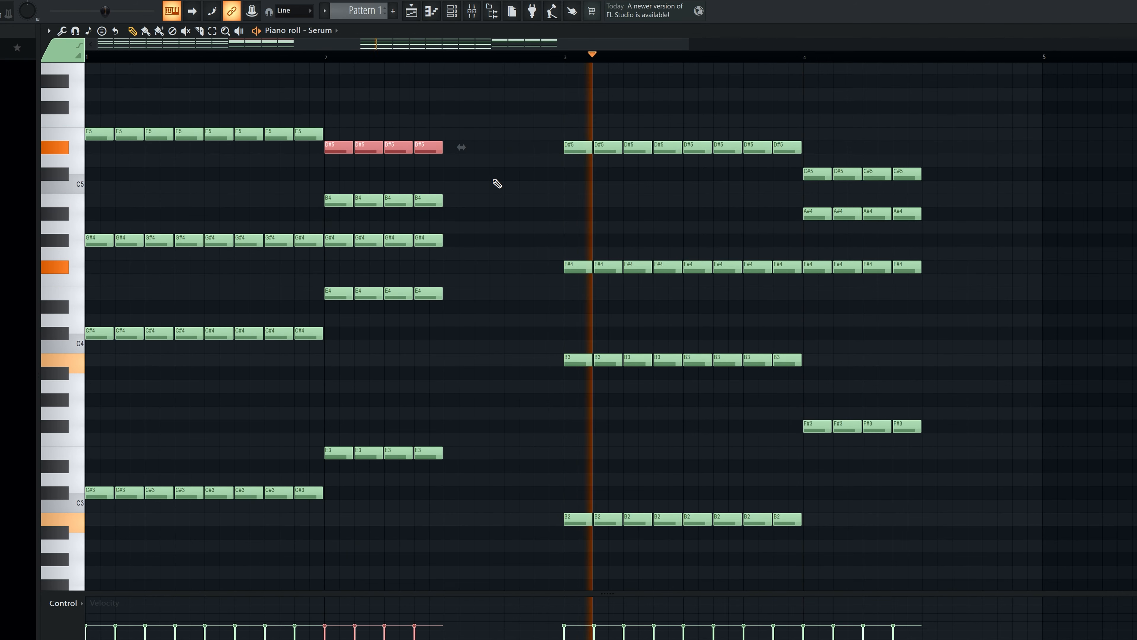
drag(430, 148, 430, 108)
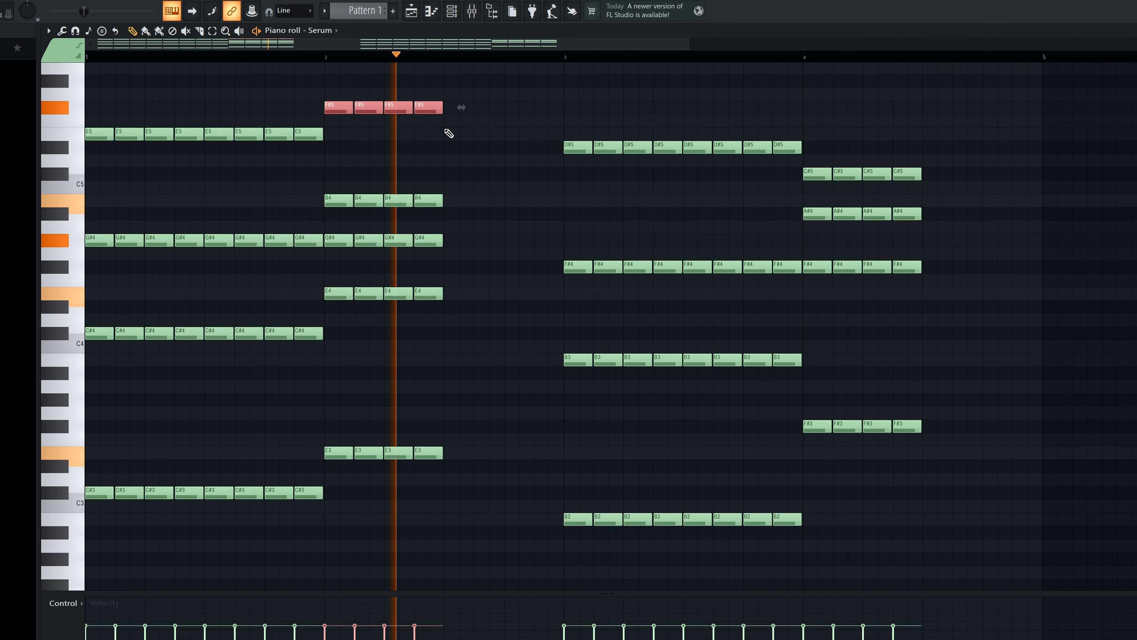
drag(434, 111, 433, 152)
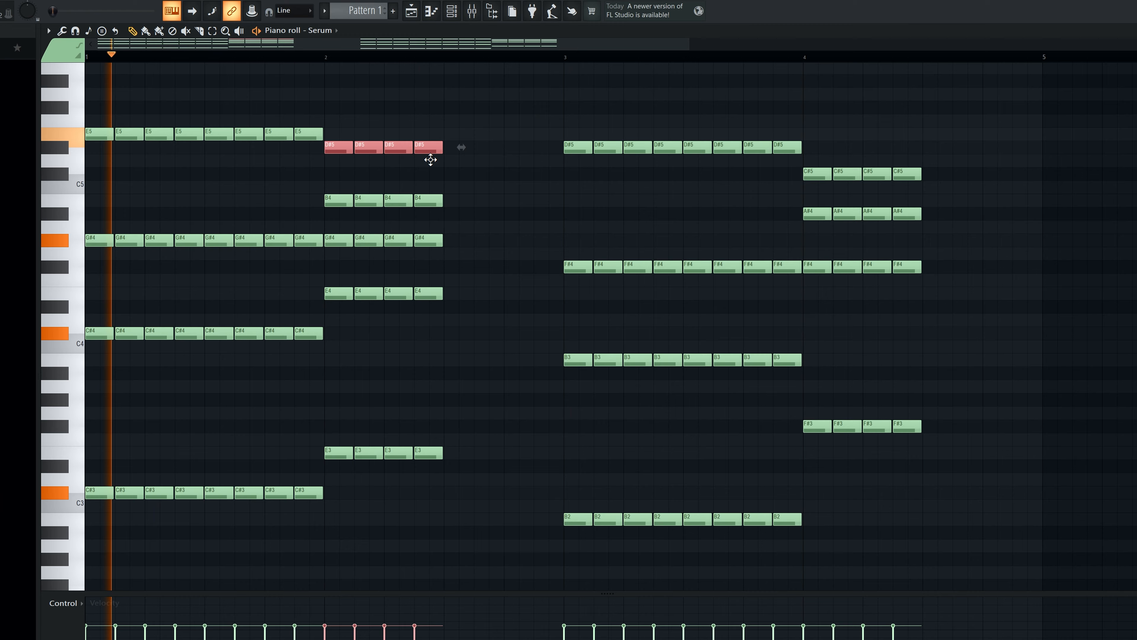
click(526, 198)
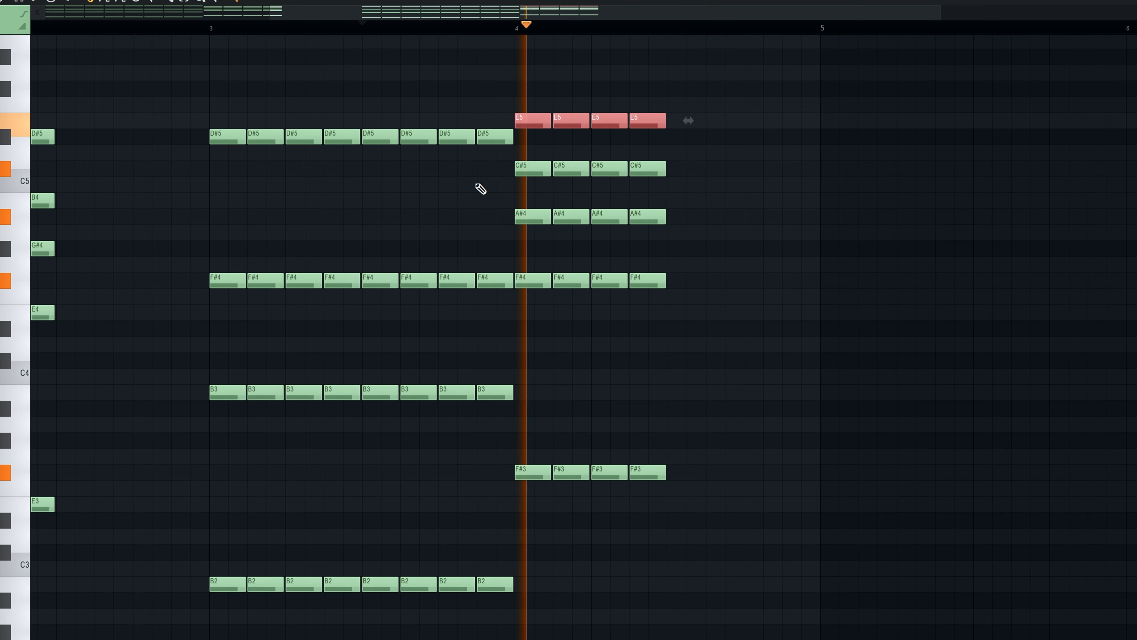
Step: Try the extra top notes in bar 4 at D#5, play them back, and delete them
key(space)
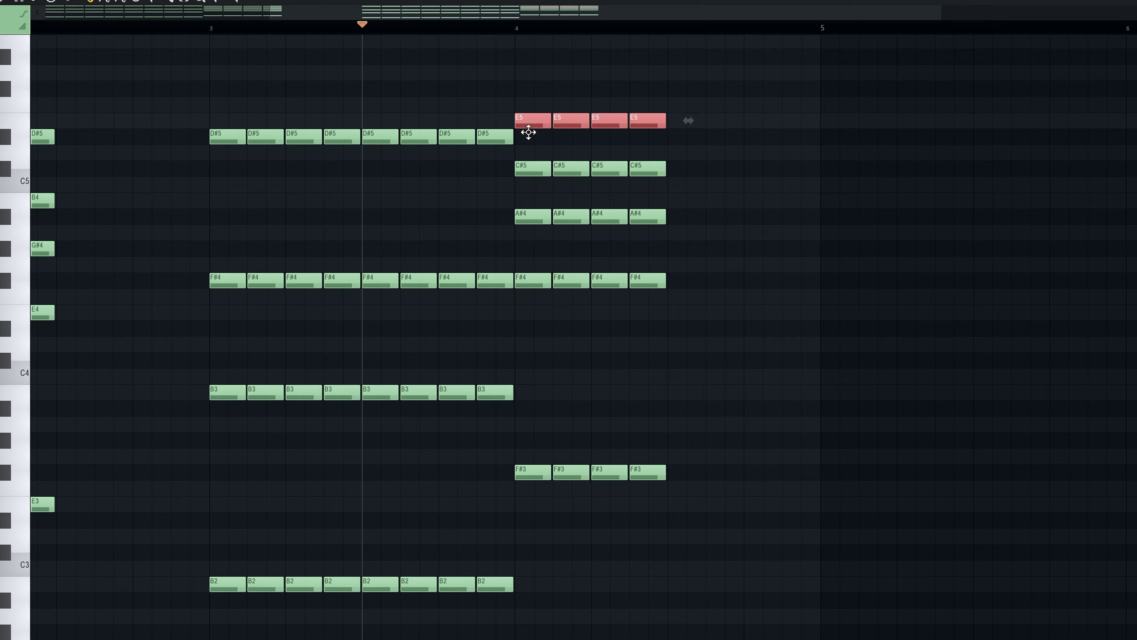
mouse_move(529, 132)
mouse_down()
mouse_move(528, 366)
mouse_move(532, 51)
mouse_move(536, 257)
mouse_move(541, 117)
mouse_move(532, 137)
mouse_up()
key(space)
key(space)
key(space)
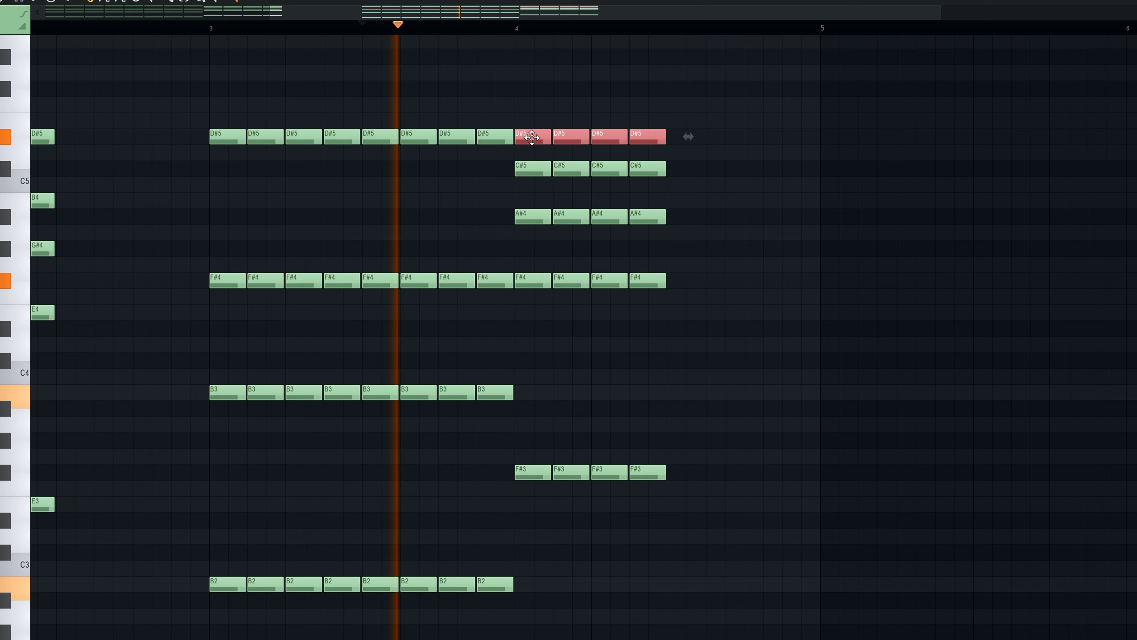
key(space)
right_click(532, 137)
key(Delete)
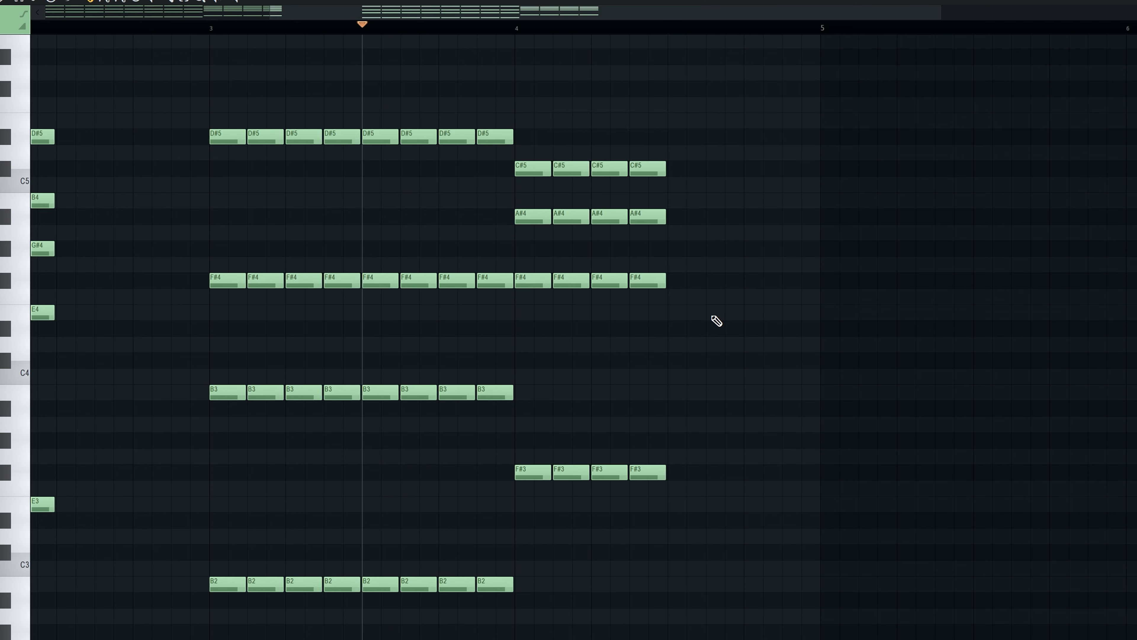
Step: Add four B4 notes to the chord in bar 4 and play the whole pattern back
key(space)
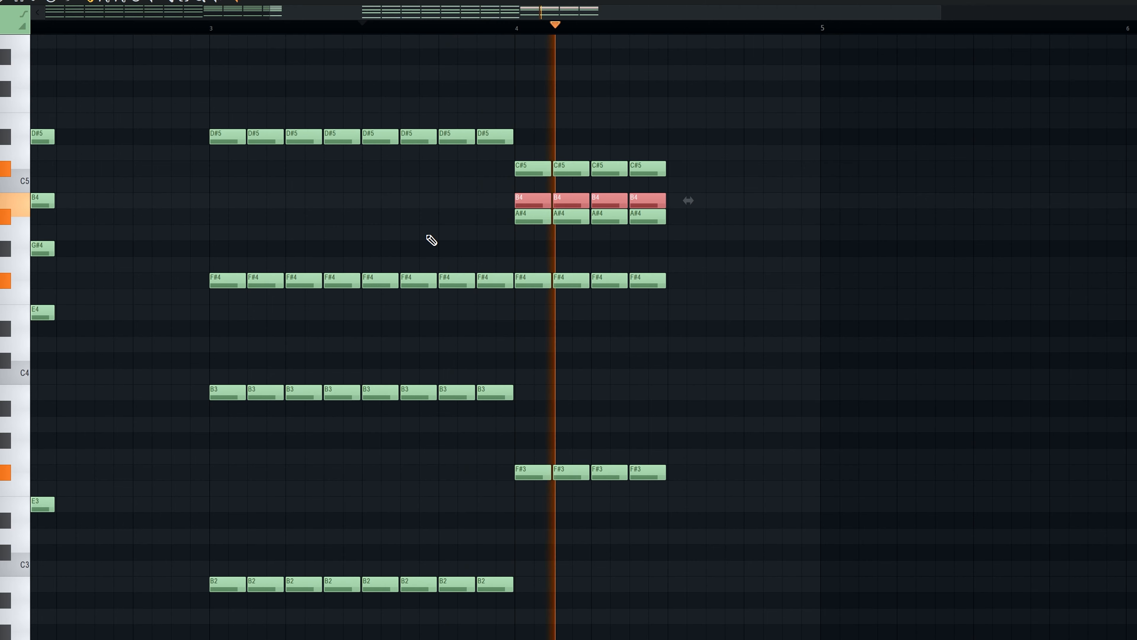
key(space)
key(ctrl+d)
ctrl+right_click(446, 193)
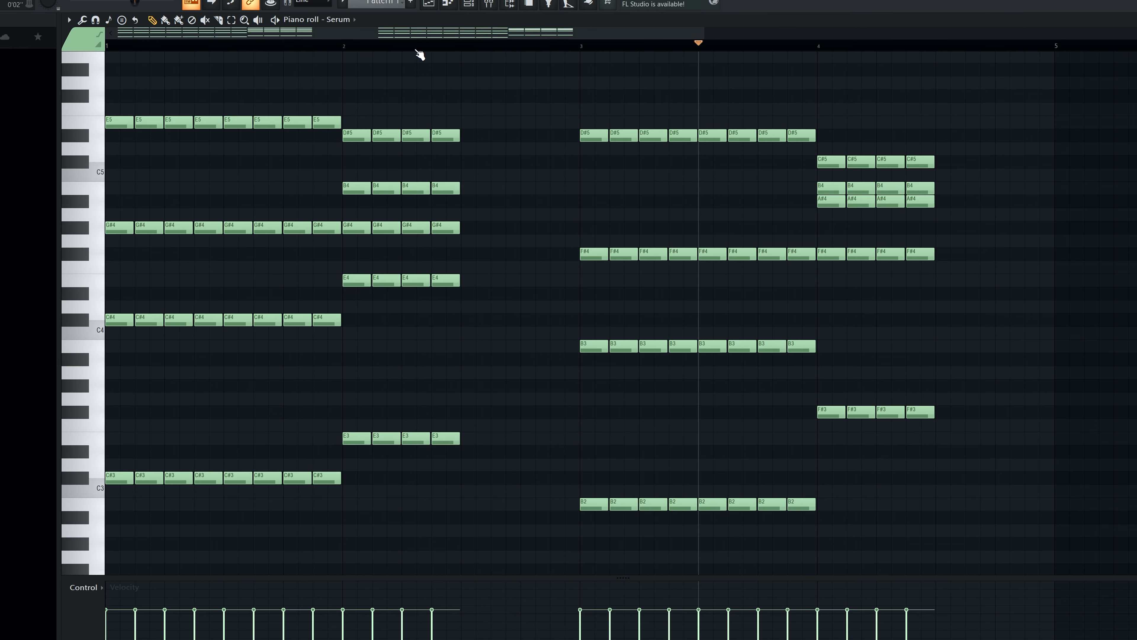
key(space)
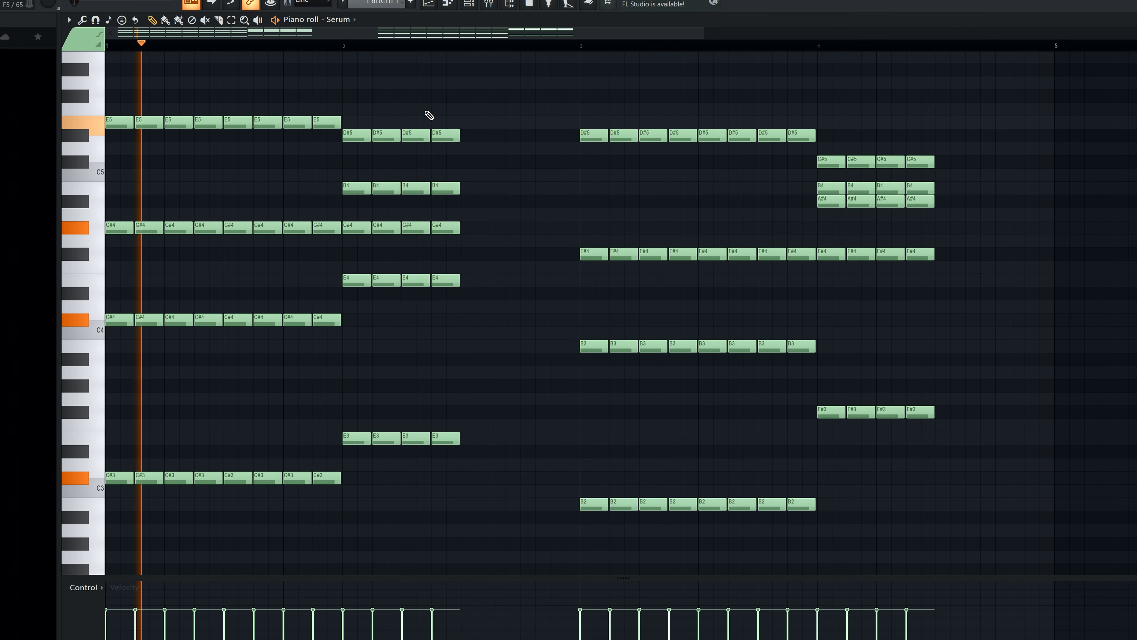
scroll(428, 114, down, 2)
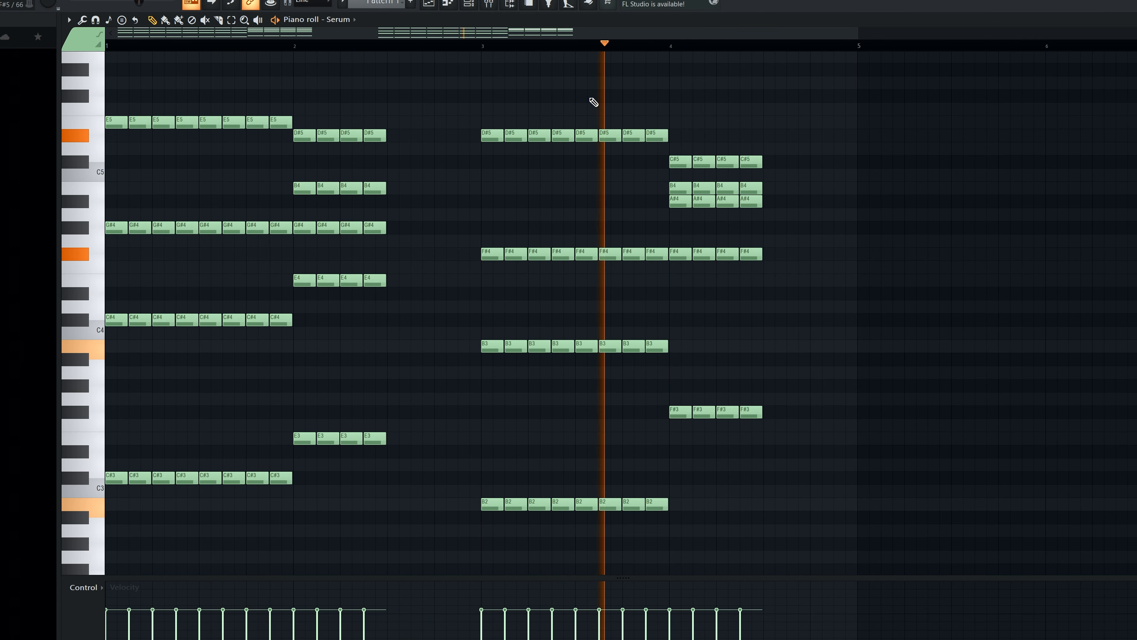
key(space)
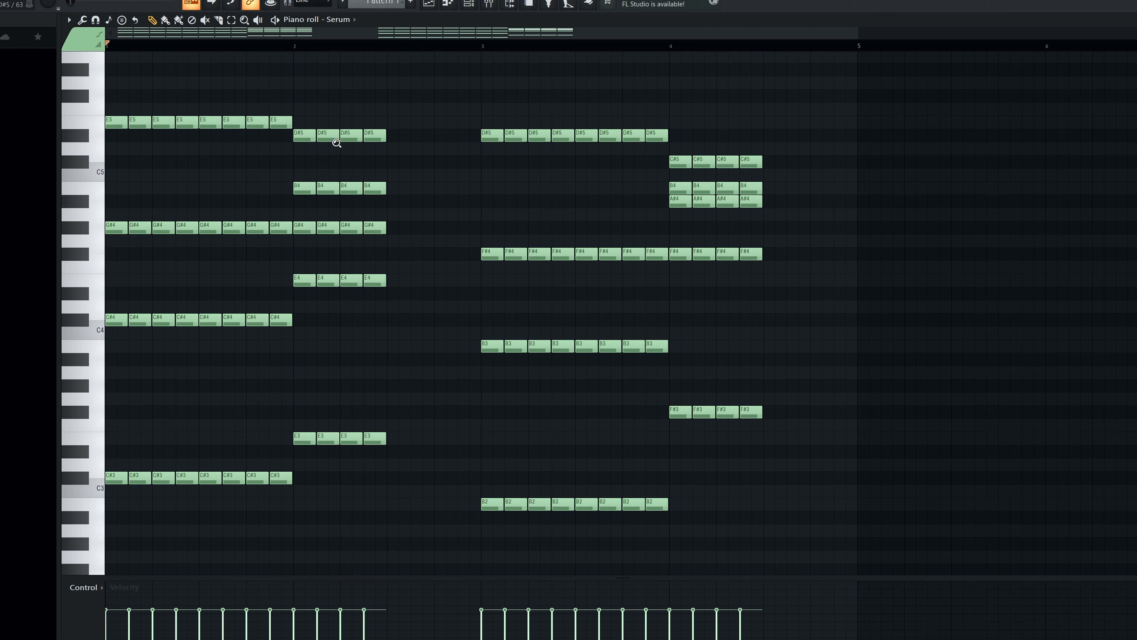
Step: Add two F#5 notes on beat 3 and two D#5 notes on beat 4 of bar 1, and play the pattern back
scroll(337, 143, up, 2)
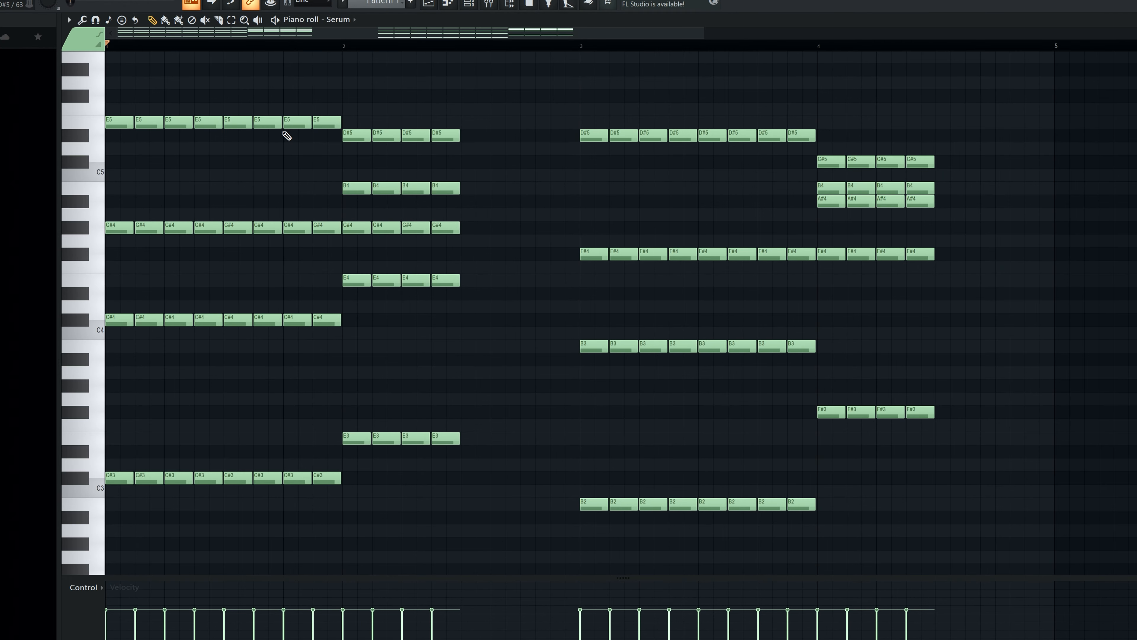
click(231, 96)
click(266, 96)
click(296, 136)
click(319, 136)
key(space)
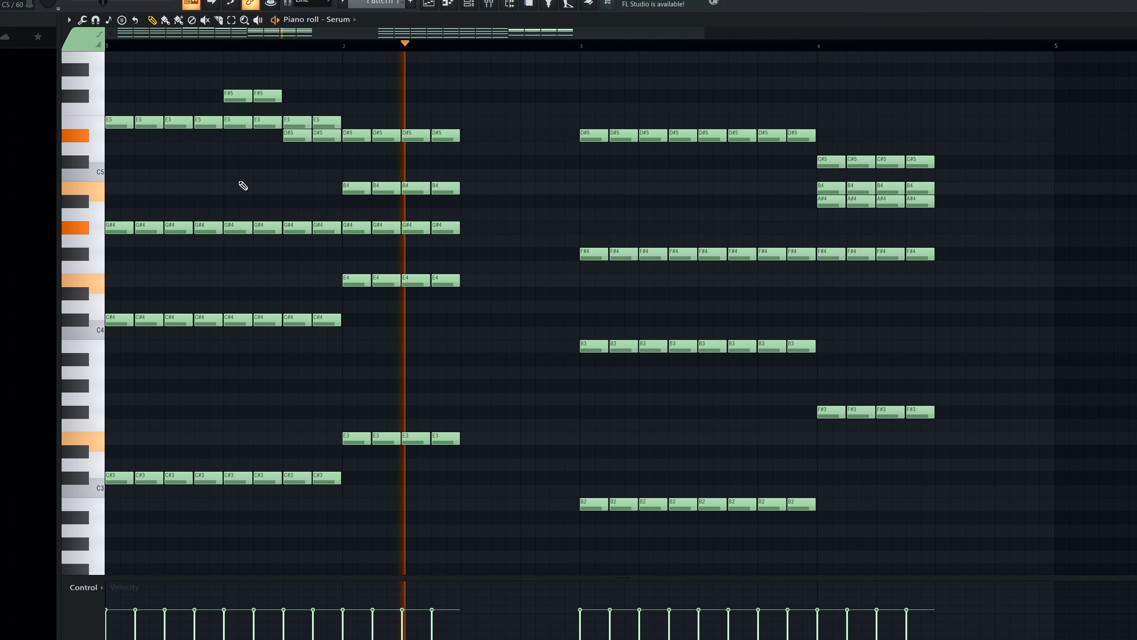
key(space)
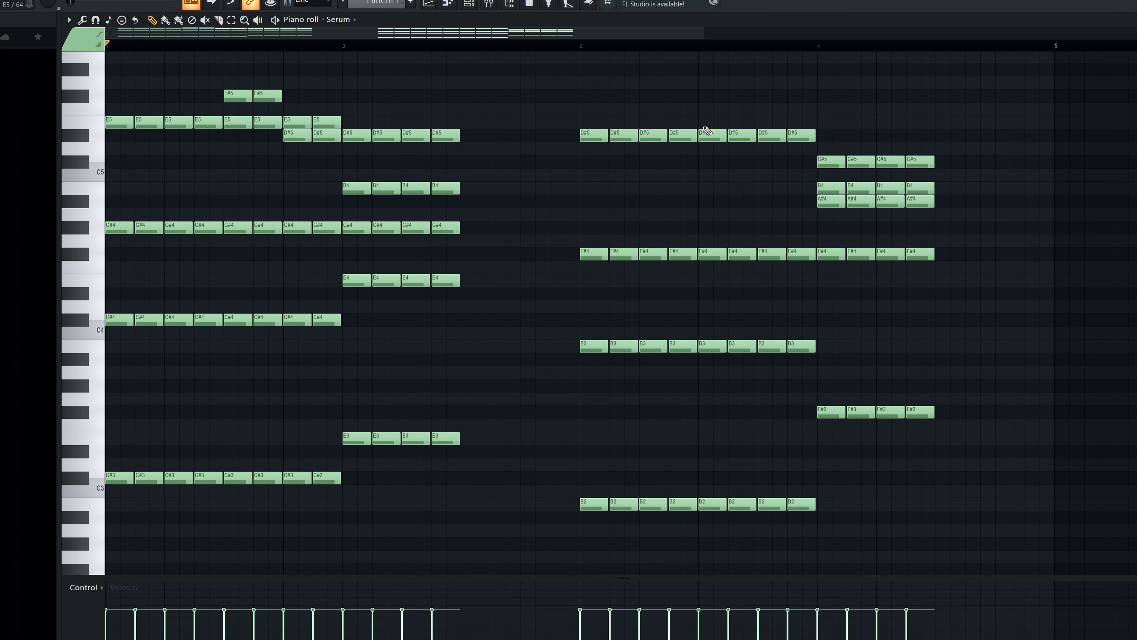
Step: Add two E5 notes on beat 3 and two C#5 notes on beat 4 of bar 3, and play from bar 3
click(735, 123)
click(771, 162)
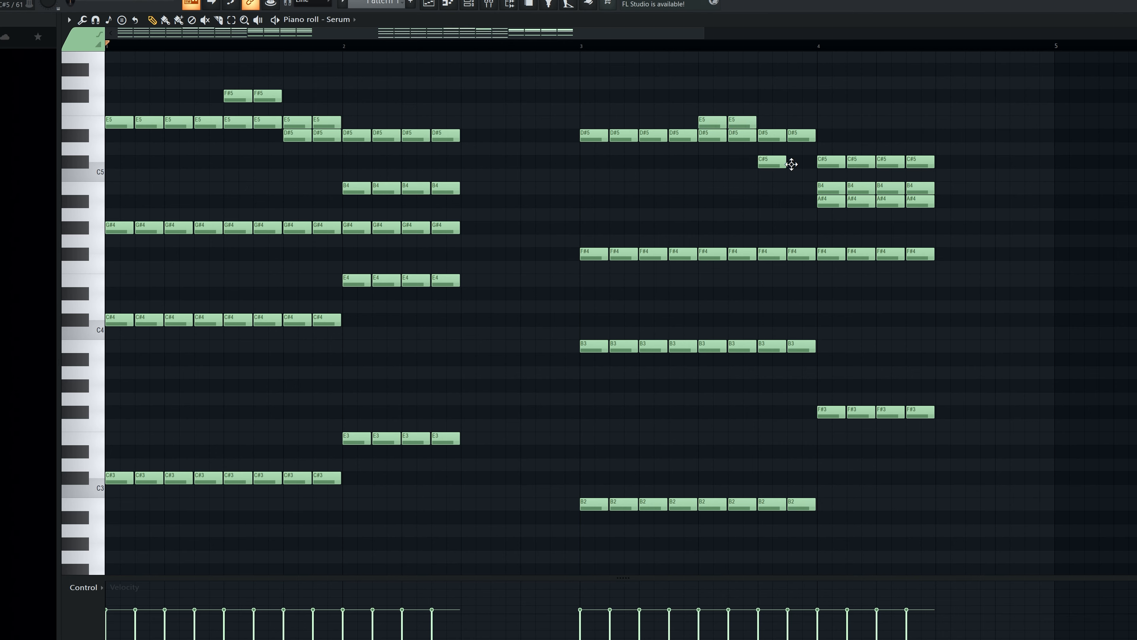
click(582, 46)
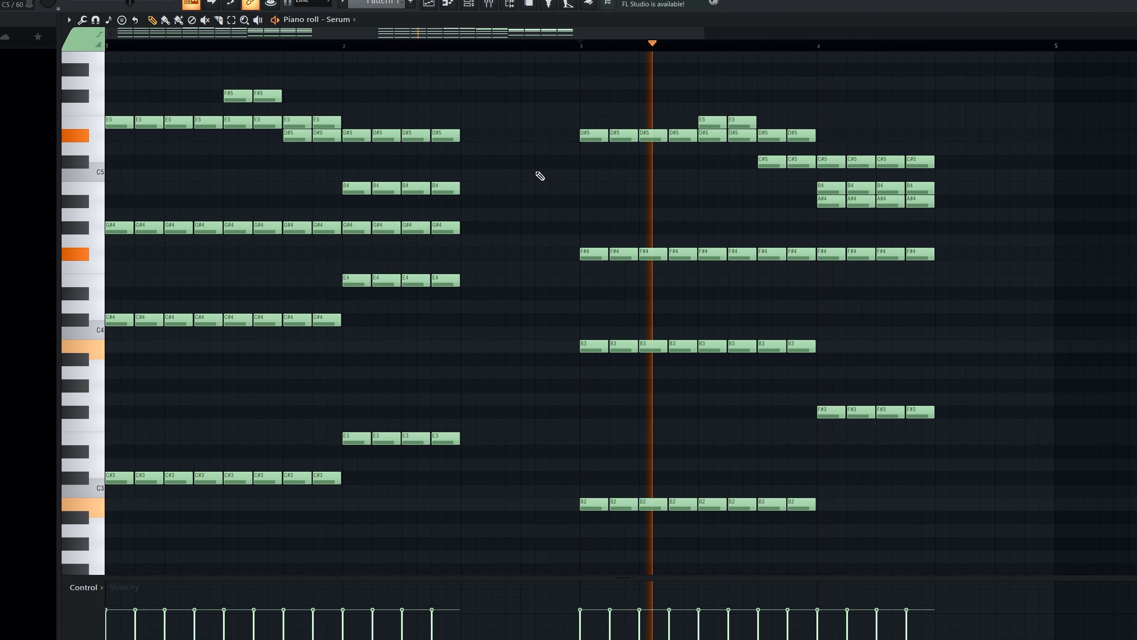
key(space)
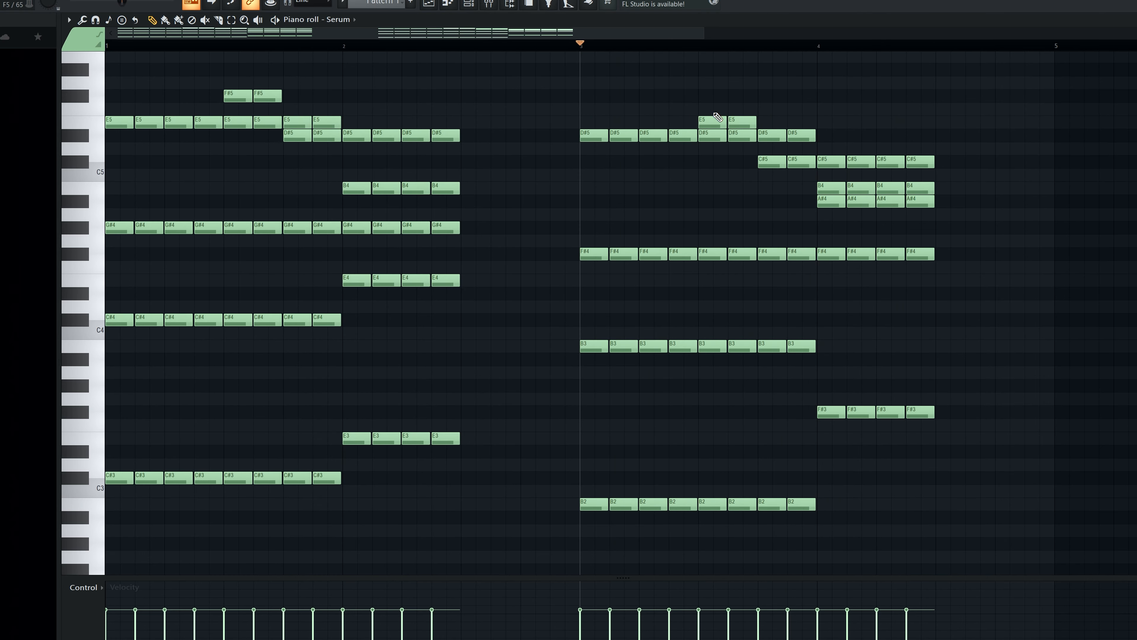
Step: Replace the two E5 notes in bar 3 with C#5 notes and play the pattern back
drag(717, 118, 716, 162)
click(600, 193)
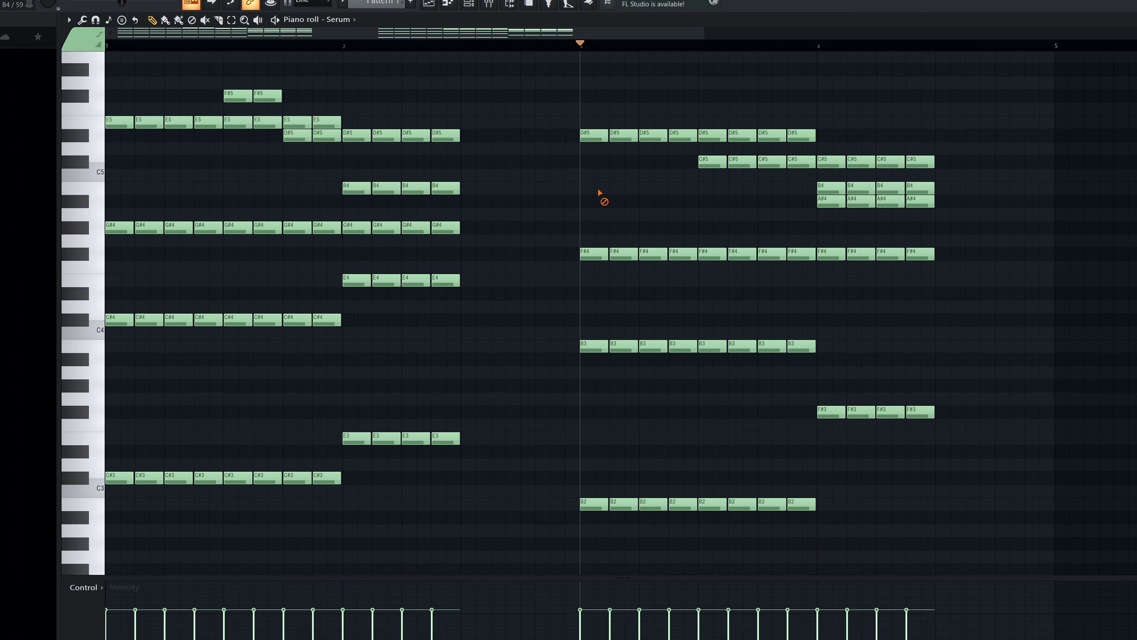
key(space)
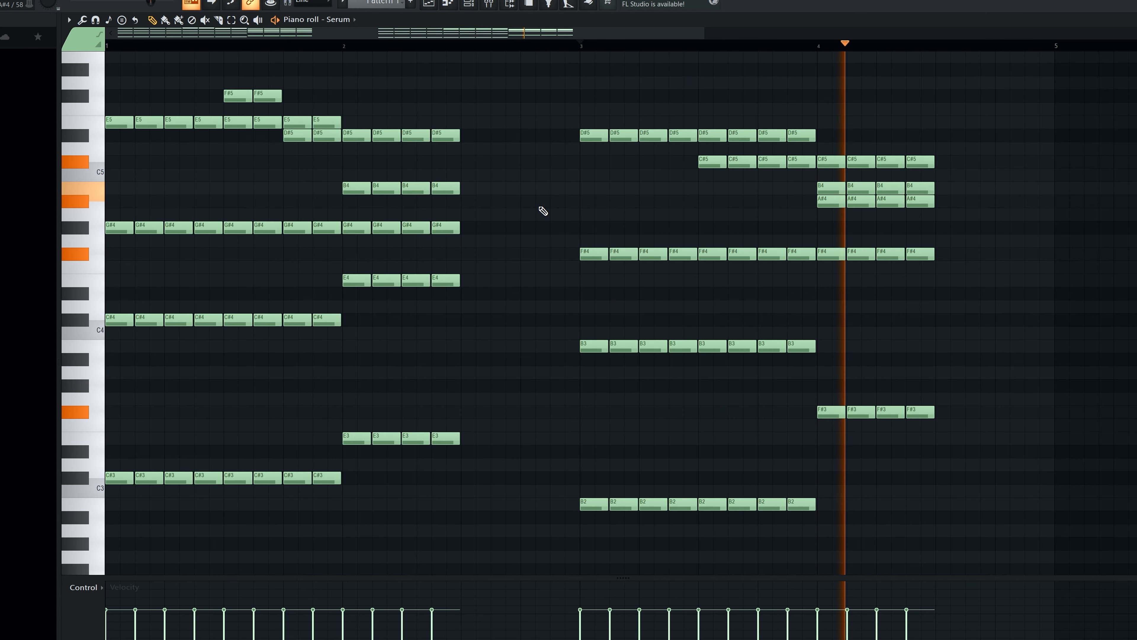
key(space)
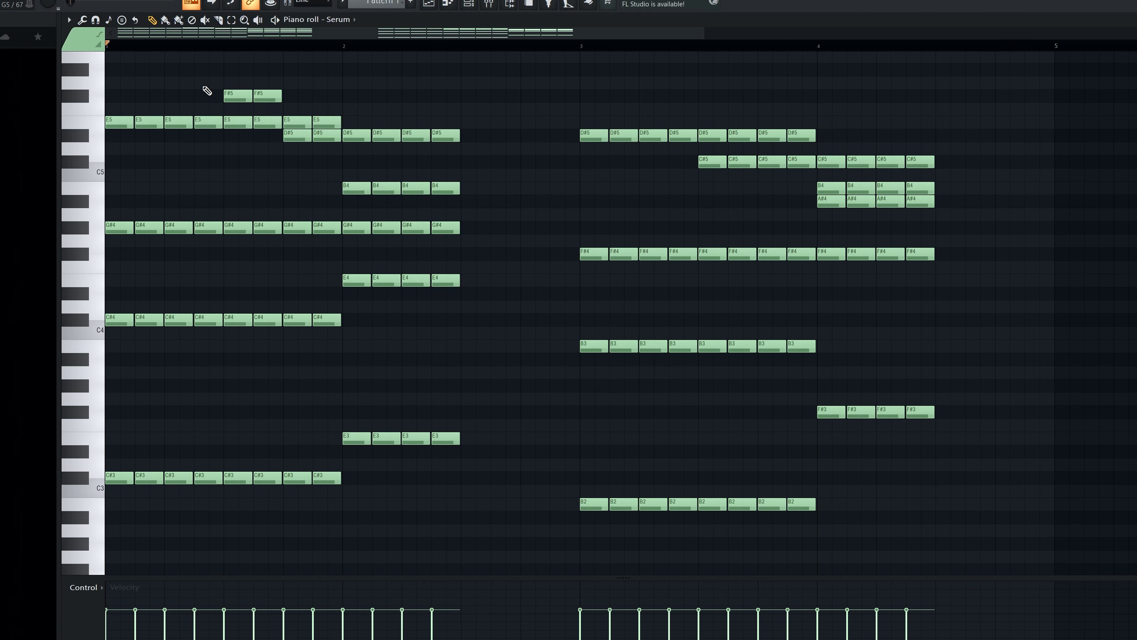
key(space)
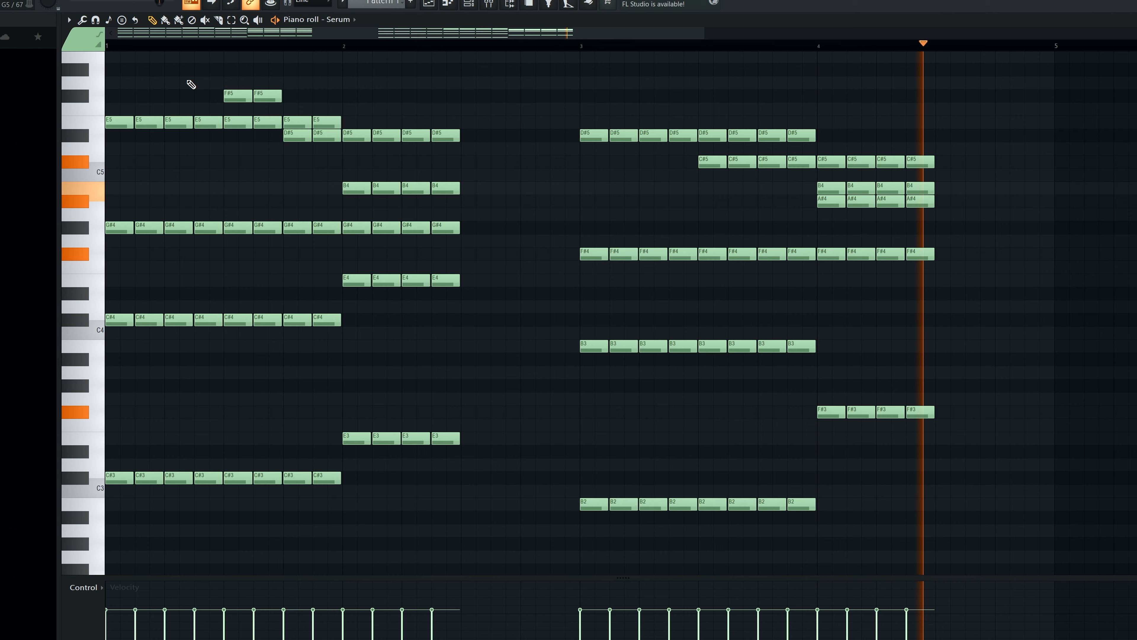
key(space)
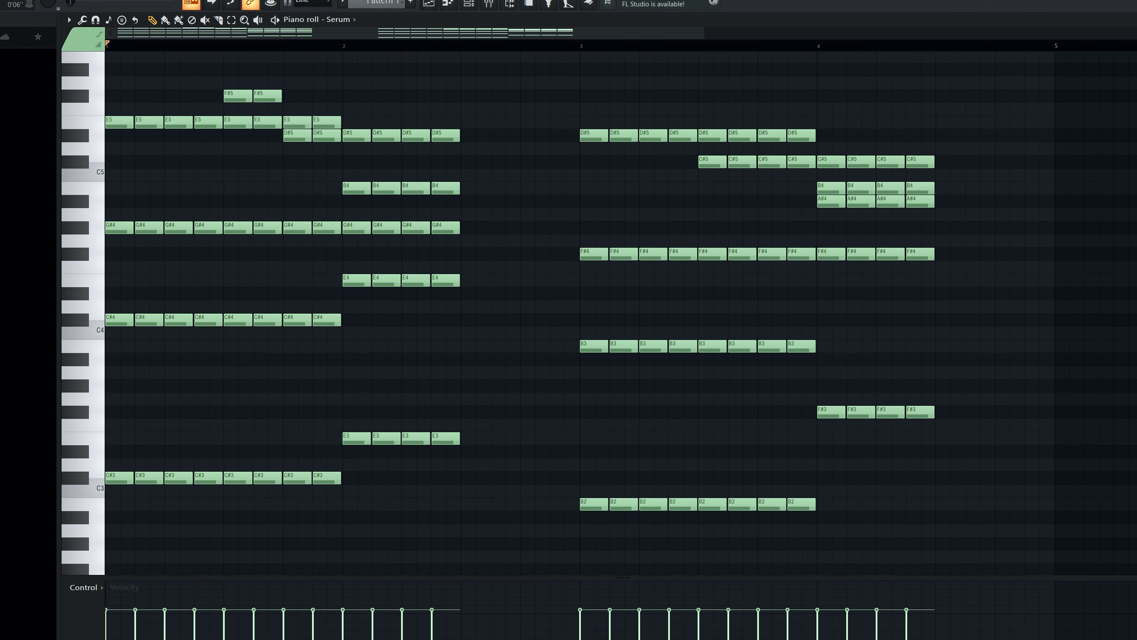
Step: Move the whole chord progression from the Serum channel into the Chords channel's piano roll and play it back
key(Escape)
drag(500, 130, 535, 124)
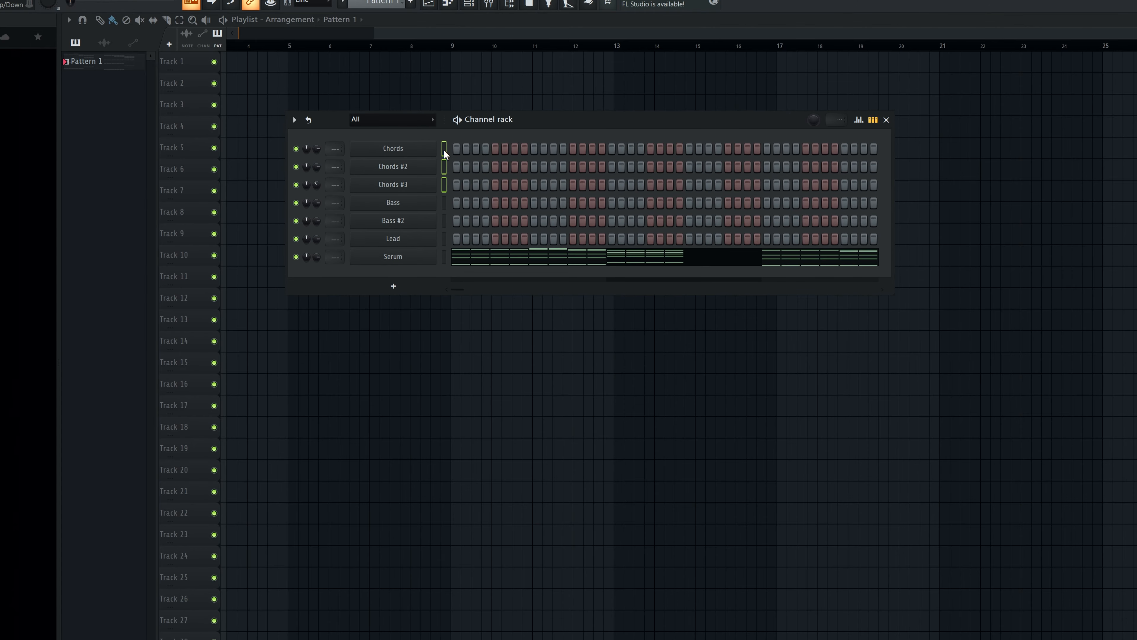
right_click(428, 145)
click(459, 150)
key(ctrl+v)
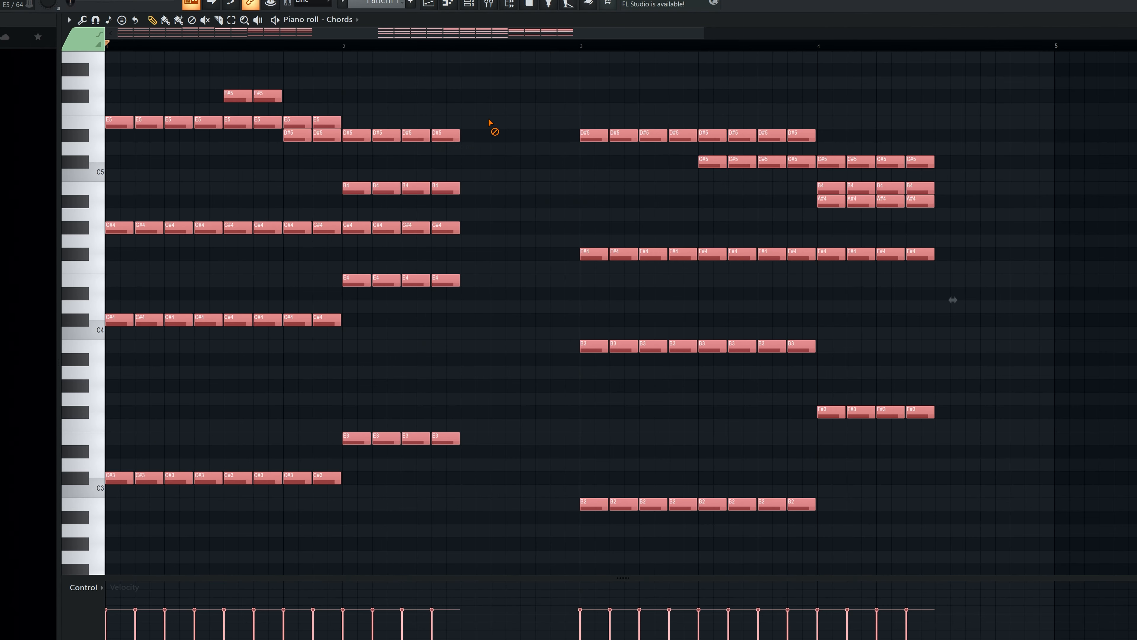
ctrl+right_click(495, 122)
ctrl+right_click(532, 108)
key(space)
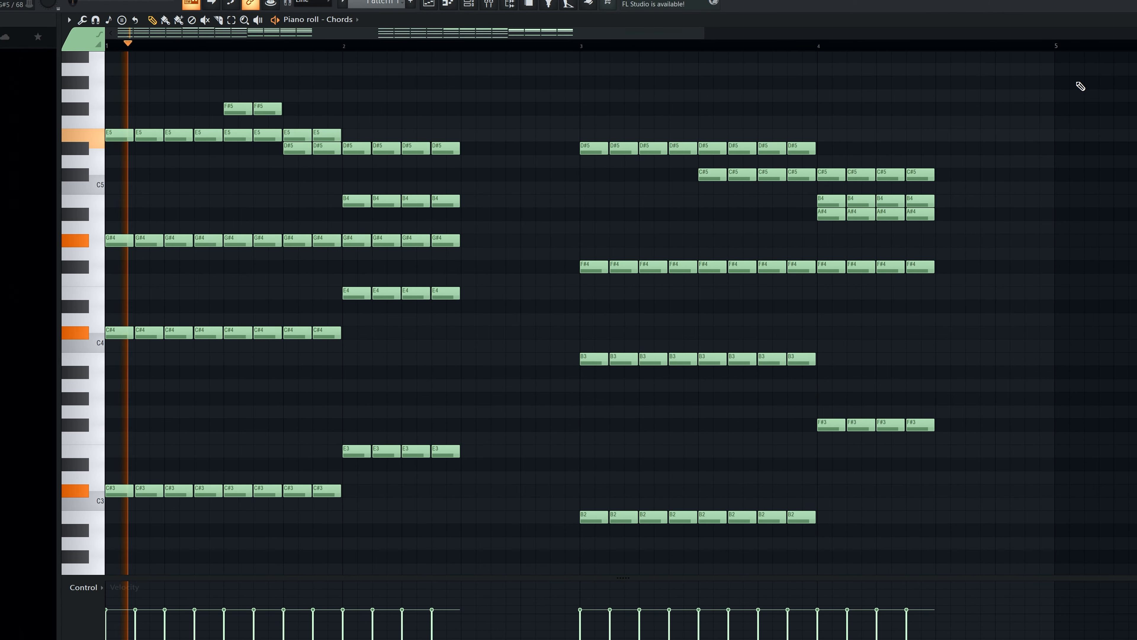
Step: Bring up the Chords channel's Serum preset and listen to the pattern with it
key(F7)
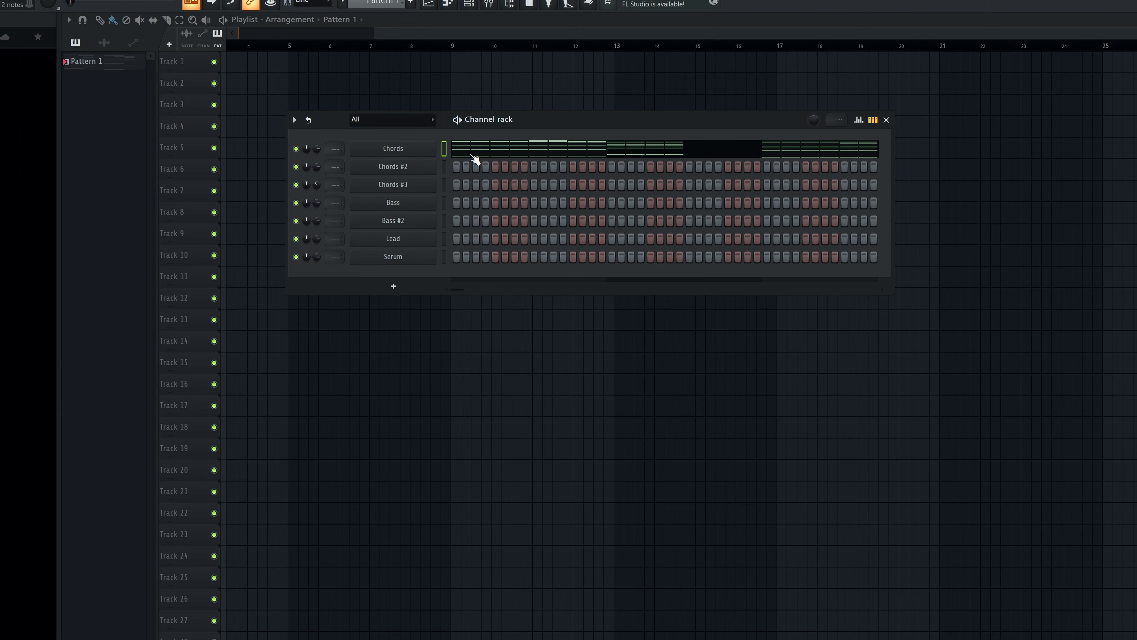
click(393, 149)
drag(462, 87, 601, 151)
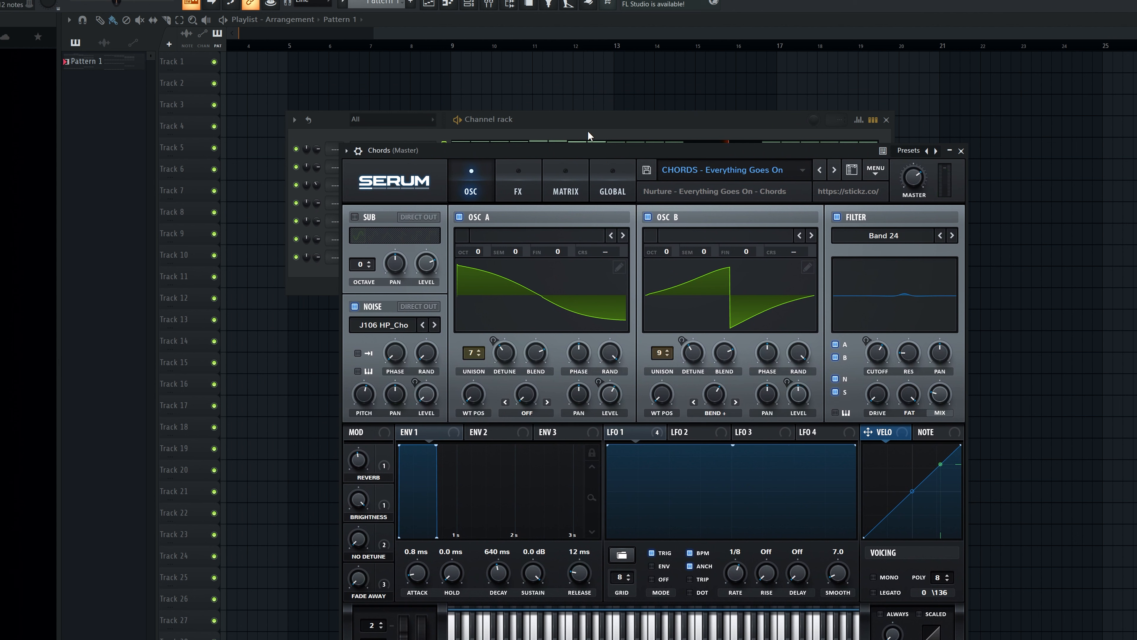
drag(565, 111, 527, 87)
click(857, 150)
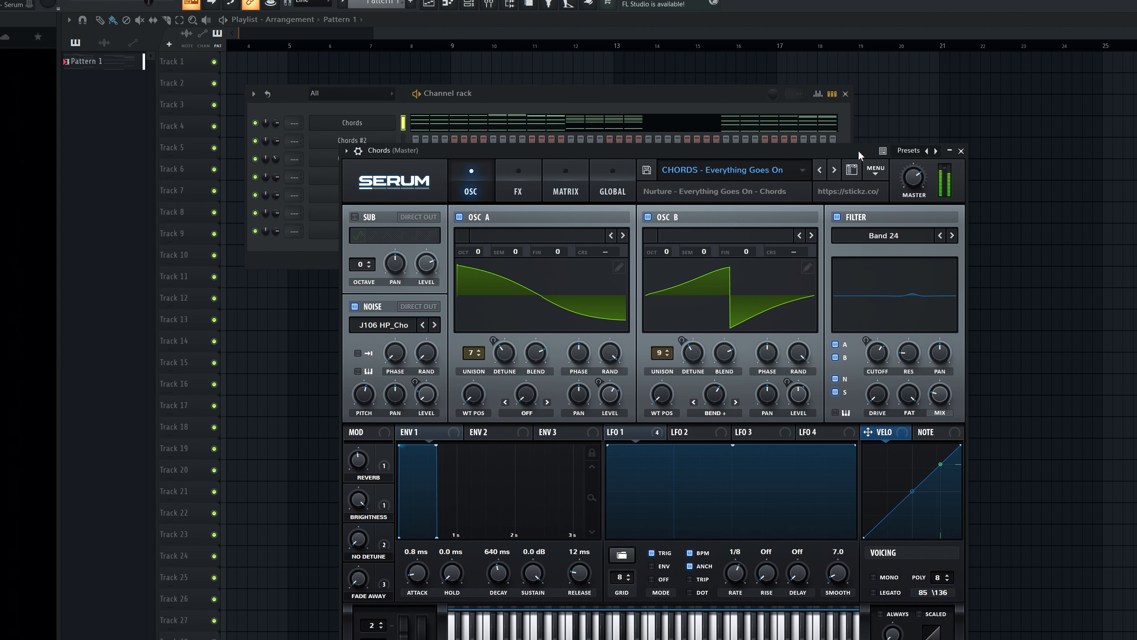
Step: Lengthen all notes in the Chords piano roll slightly so the gaps between them nearly close, and play the pattern
click(624, 130)
scroll(625, 129, up, 4)
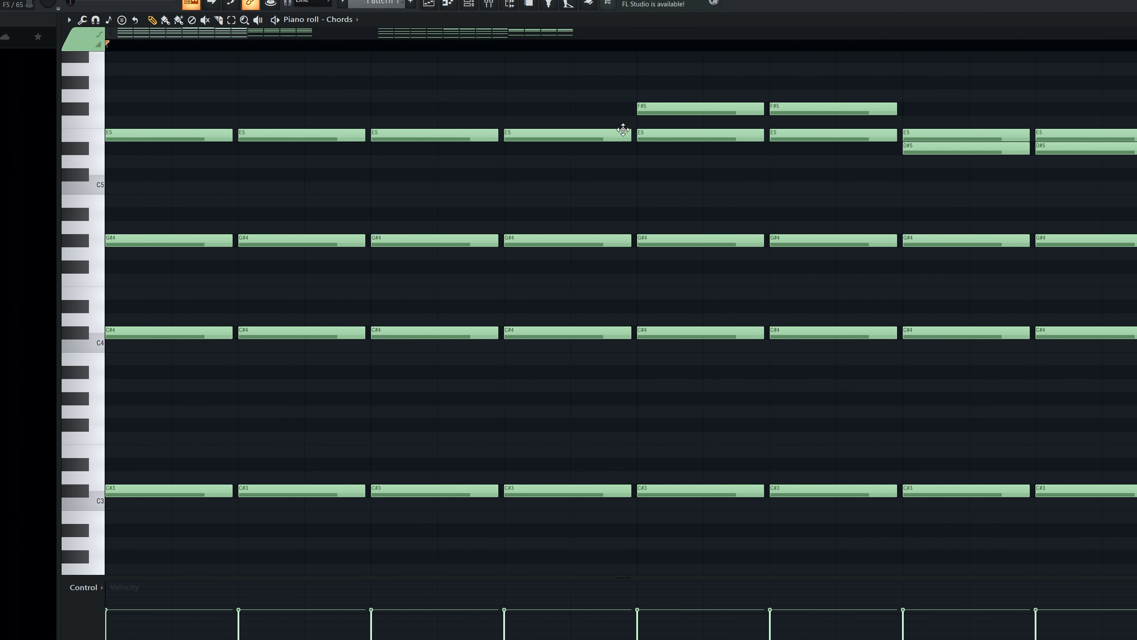
key(ctrl+a)
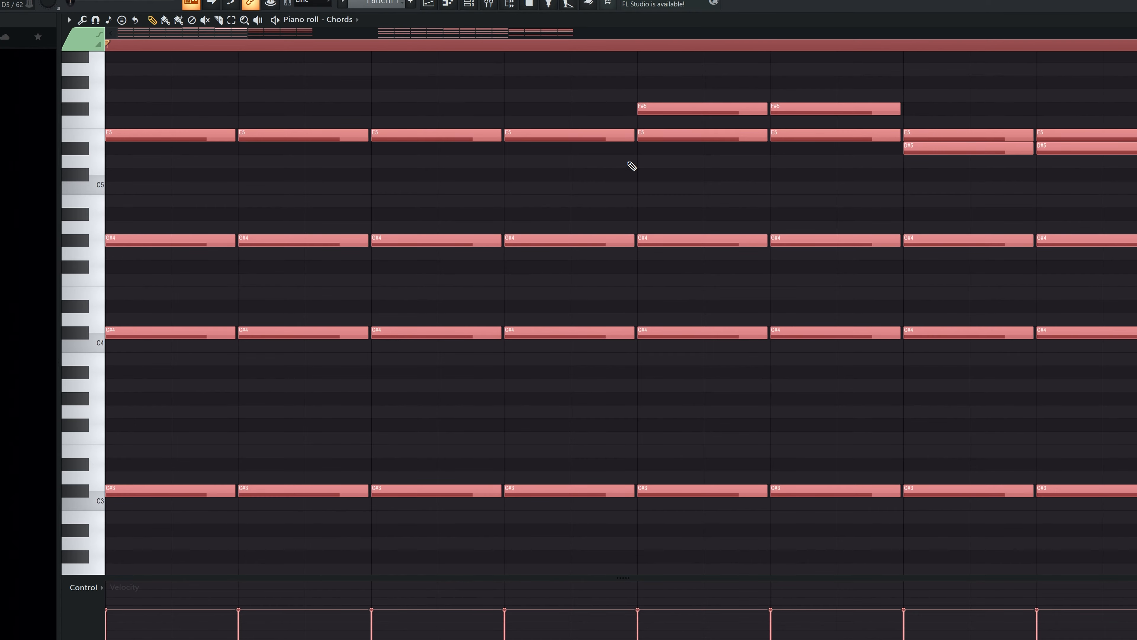
key(space)
scroll(630, 172, down, 5)
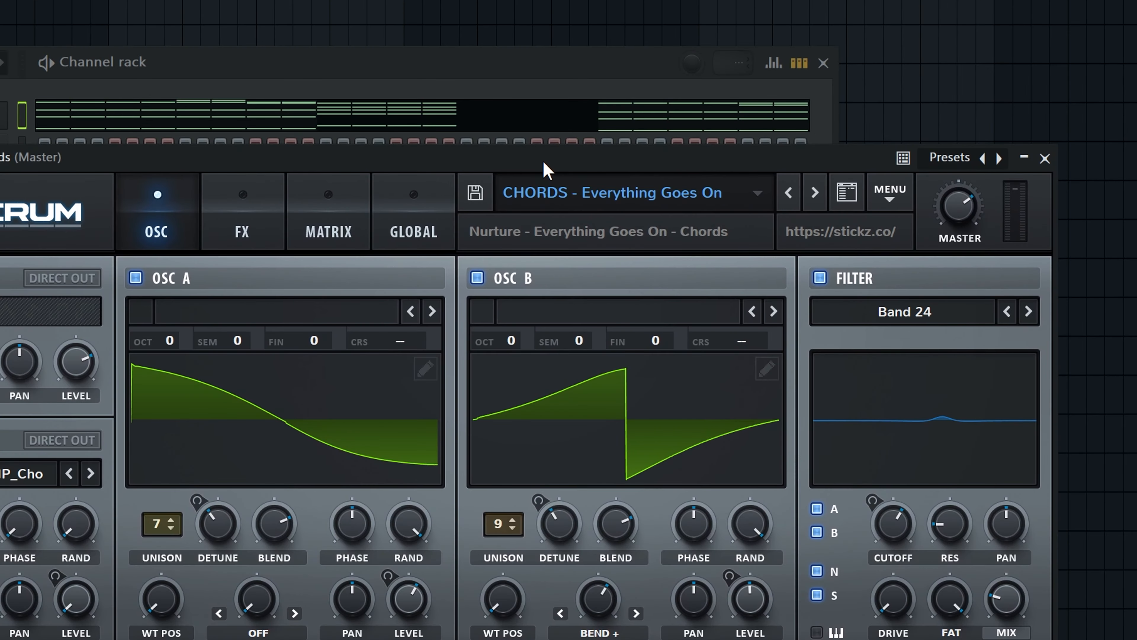
drag(546, 170, 716, 183)
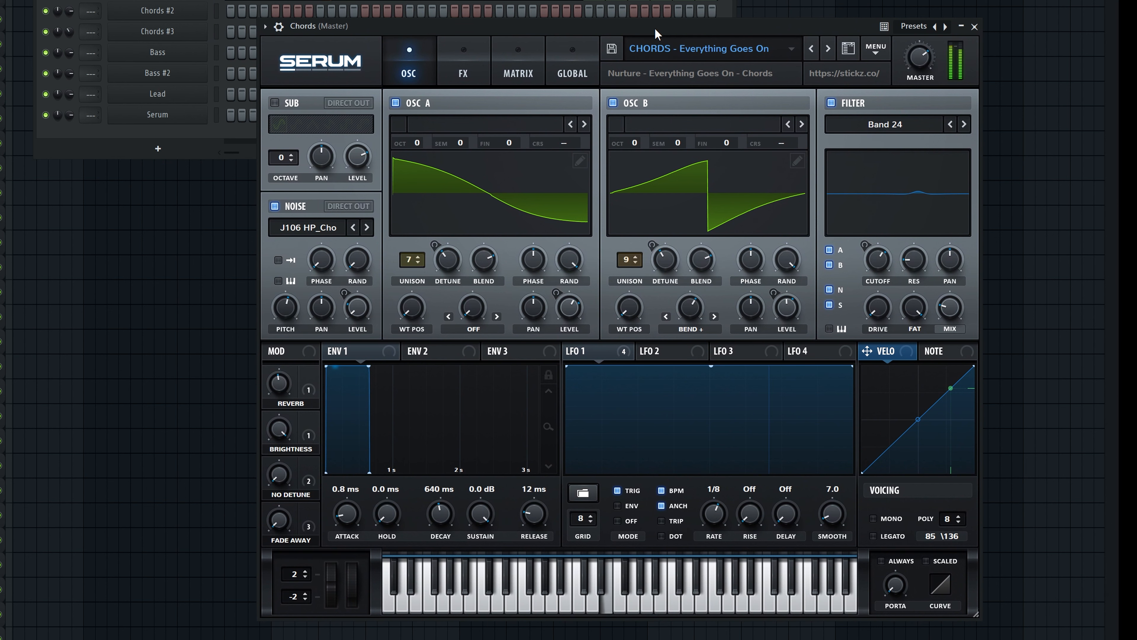
drag(655, 29, 652, 25)
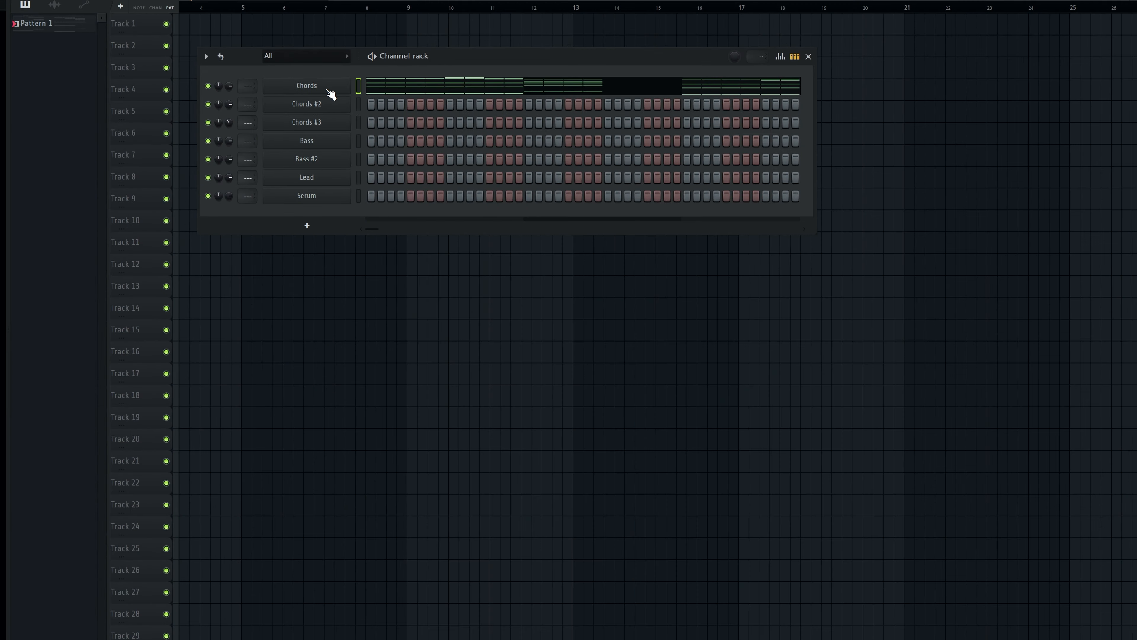
Step: Set the No Detune macro to 0% in the Chords #2 channel's Serum
click(329, 98)
drag(415, 44, 370, 93)
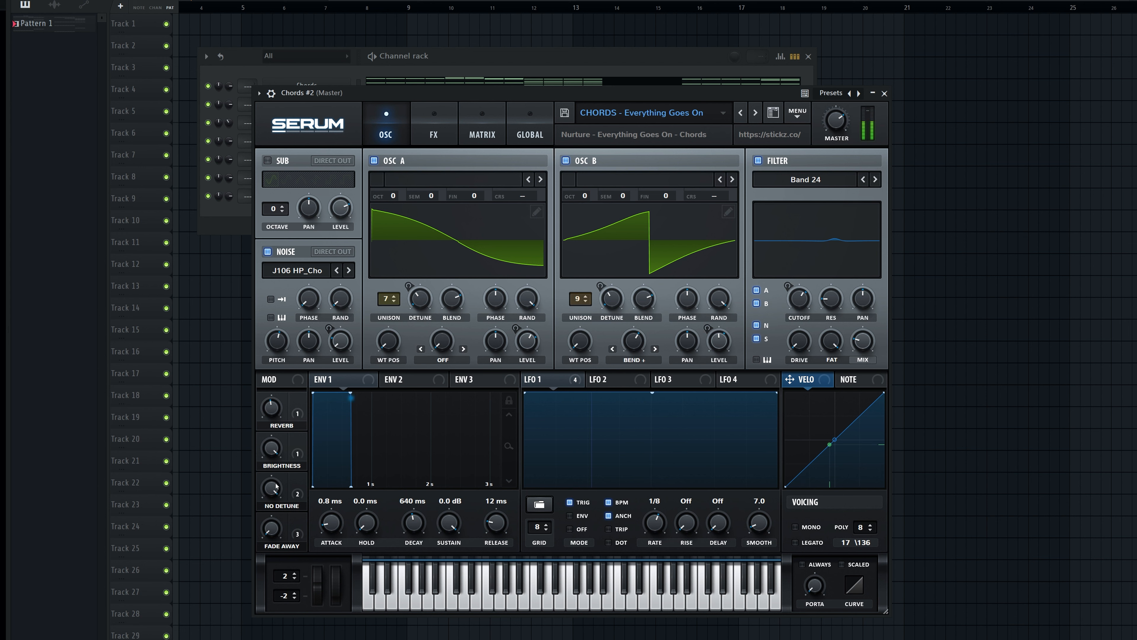
drag(272, 489, 275, 521)
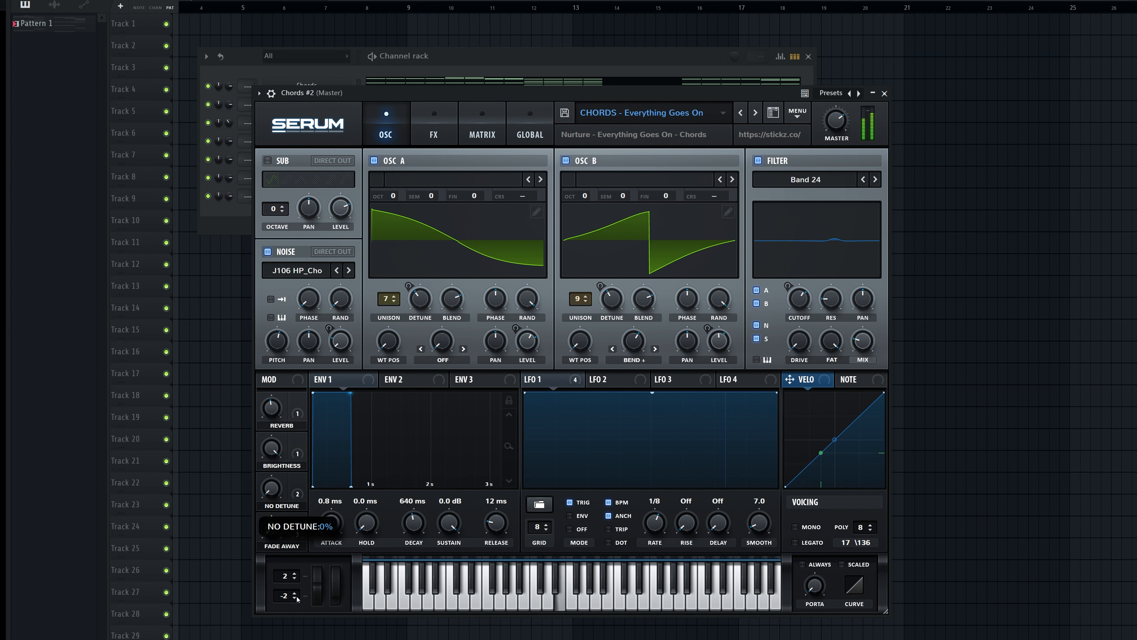
click(884, 93)
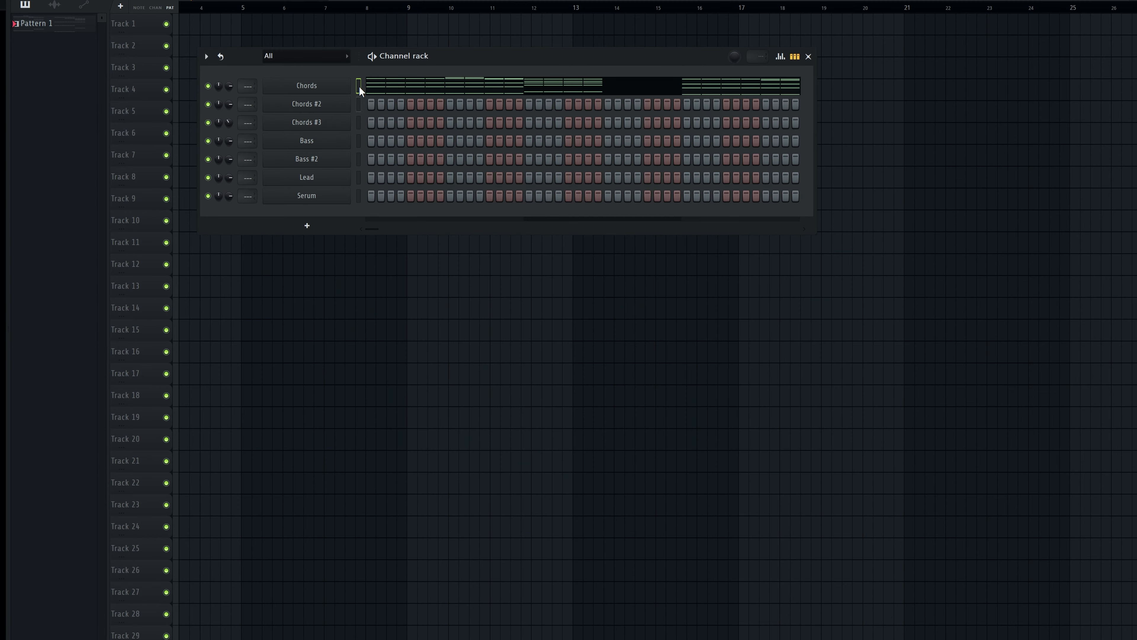
Step: Copy the chord notes into the Chords #2 channel, solo it and play the pattern
click(358, 104)
right_click(208, 104)
key(space)
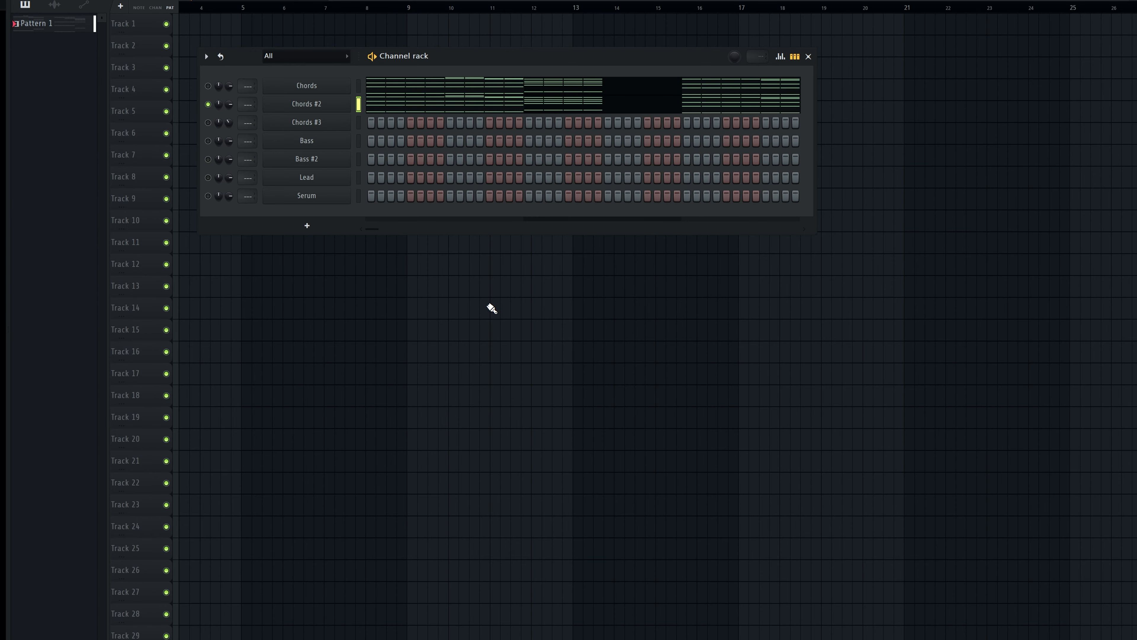
Step: Look at the Serum preset on the Chords #3 channel
click(307, 122)
drag(391, 90, 434, 75)
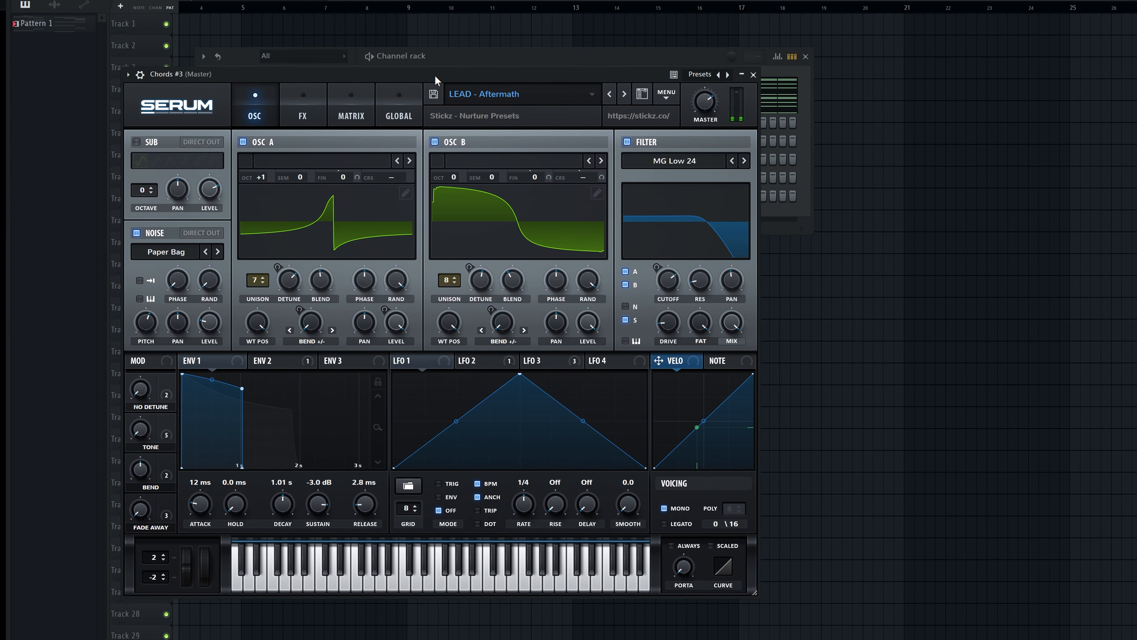
click(753, 75)
Step: Fill Chords #3's piano roll with only the top melody notes, E5, F#5, D#5, C#5 and A#4, and play it soloed
right_click(330, 127)
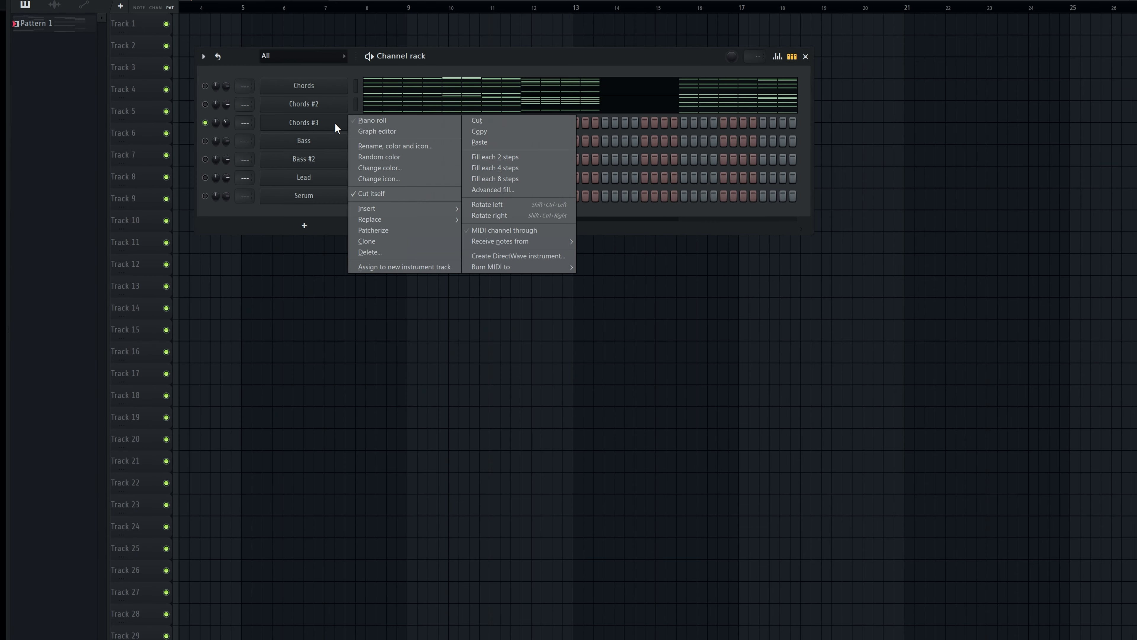
click(372, 120)
key(space)
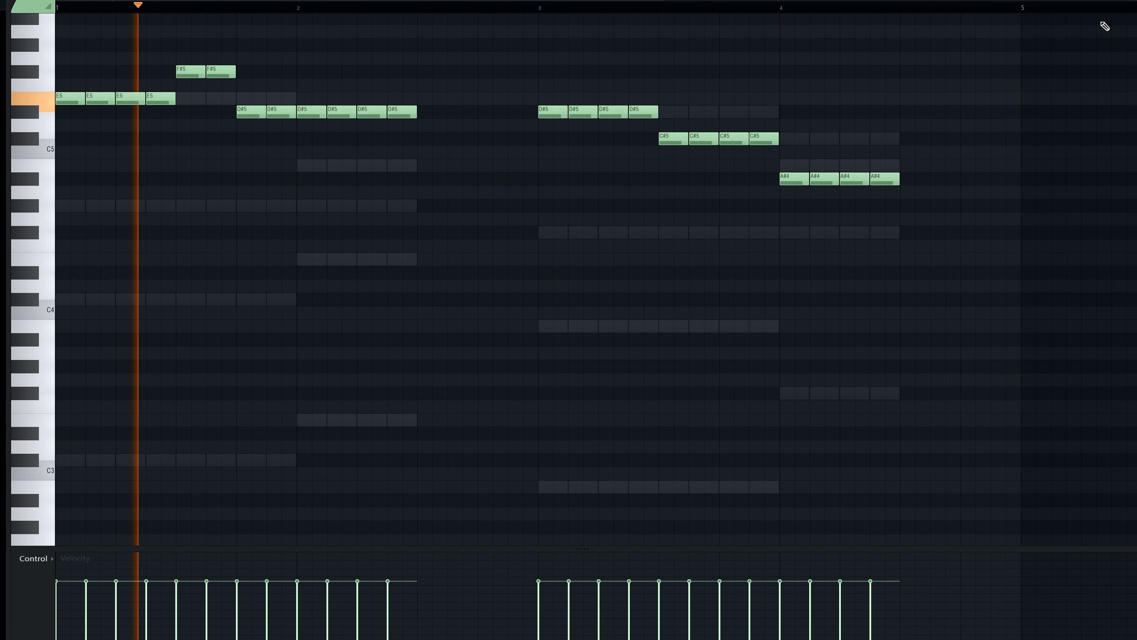
key(F7)
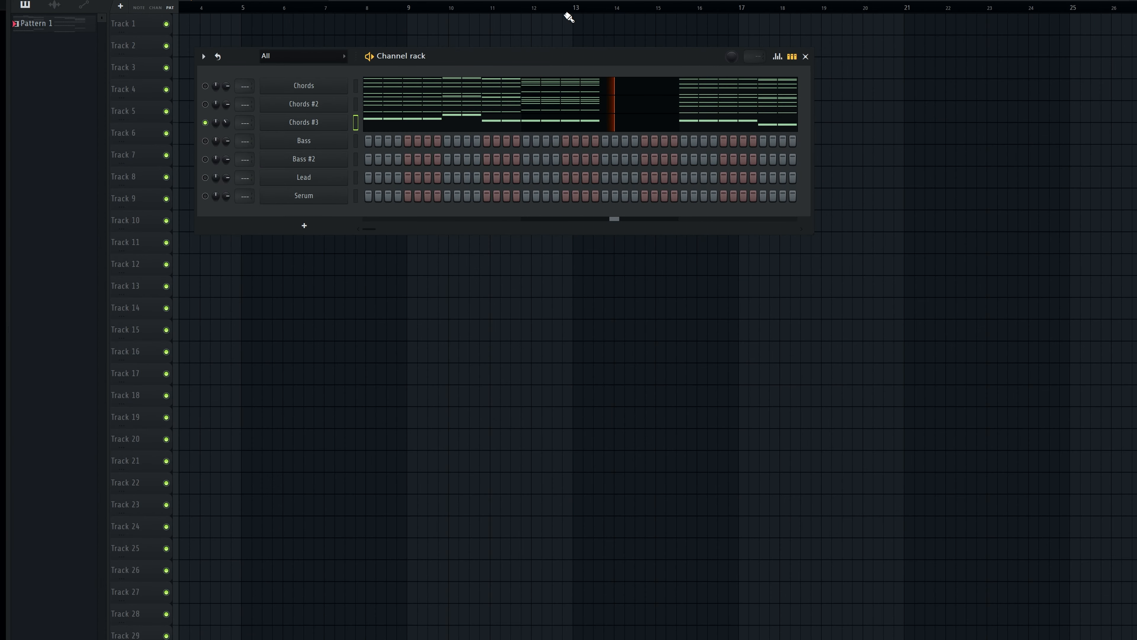
Step: Enable Chords, Chords #2 and Chords #3 and route all three to mixer track 1, named Chords
drag(205, 104, 206, 86)
key(F9)
mouse_move(246, 85)
mouse_down()
mouse_move(245, 114)
mouse_move(242, 80)
mouse_up()
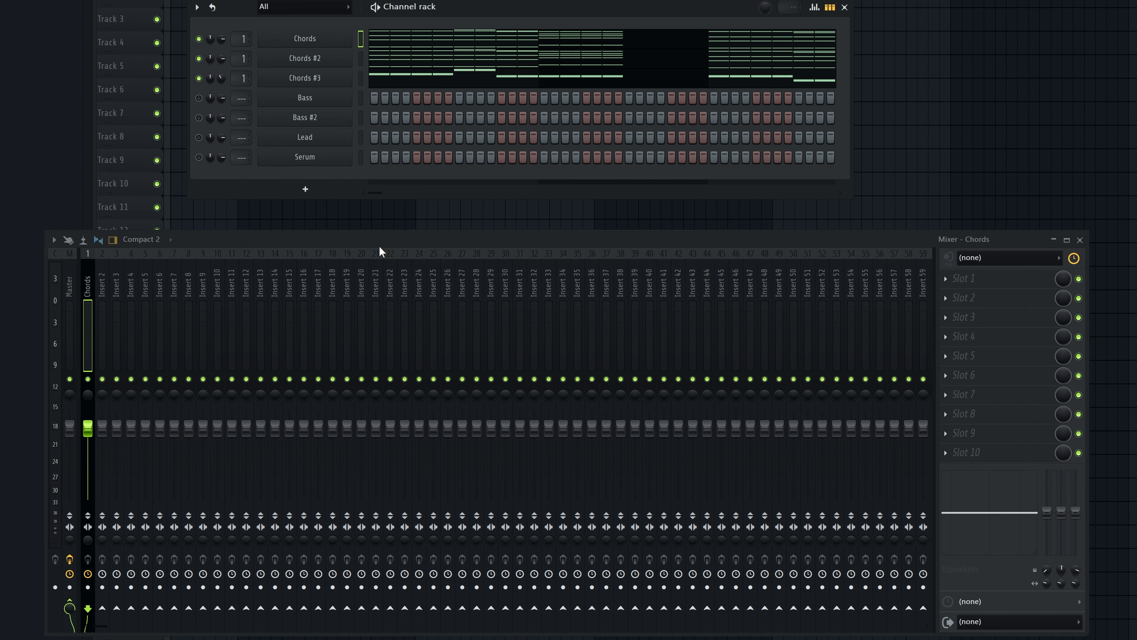
drag(383, 243, 397, 234)
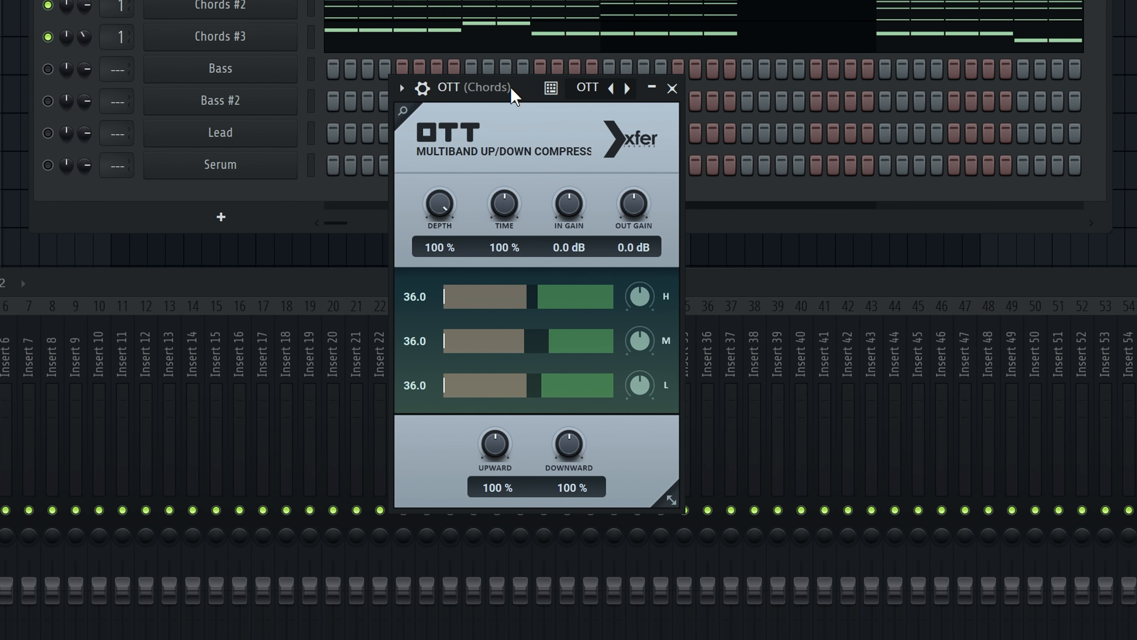
Step: Raise the thresholds of the mid, low and high bands in OTT on the Chords mixer track during playback
key(space)
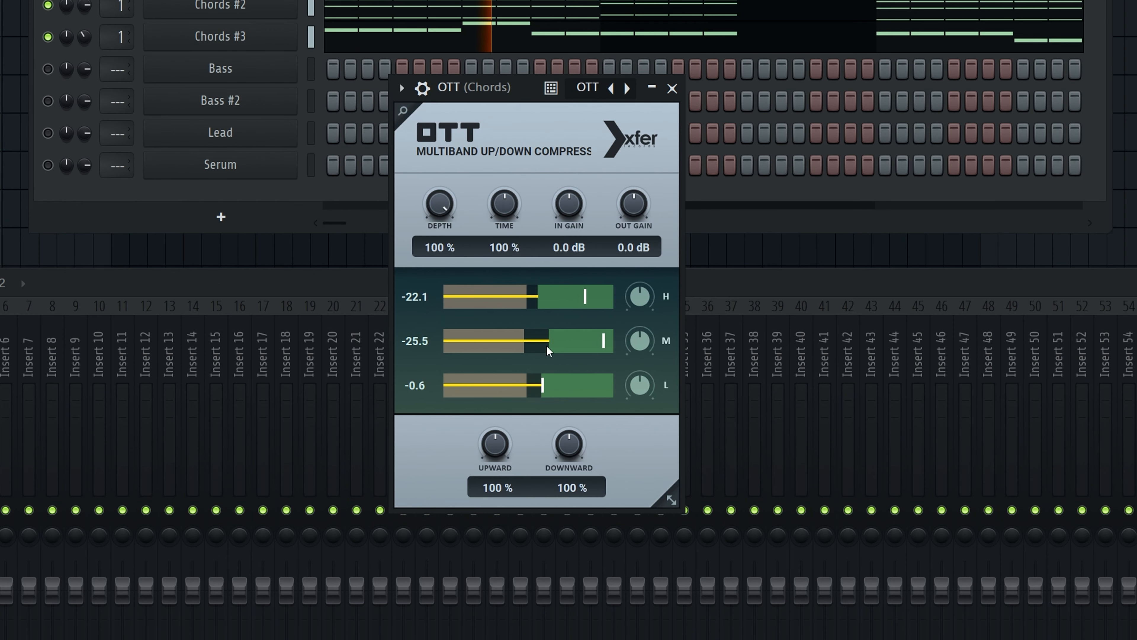
drag(544, 345, 617, 356)
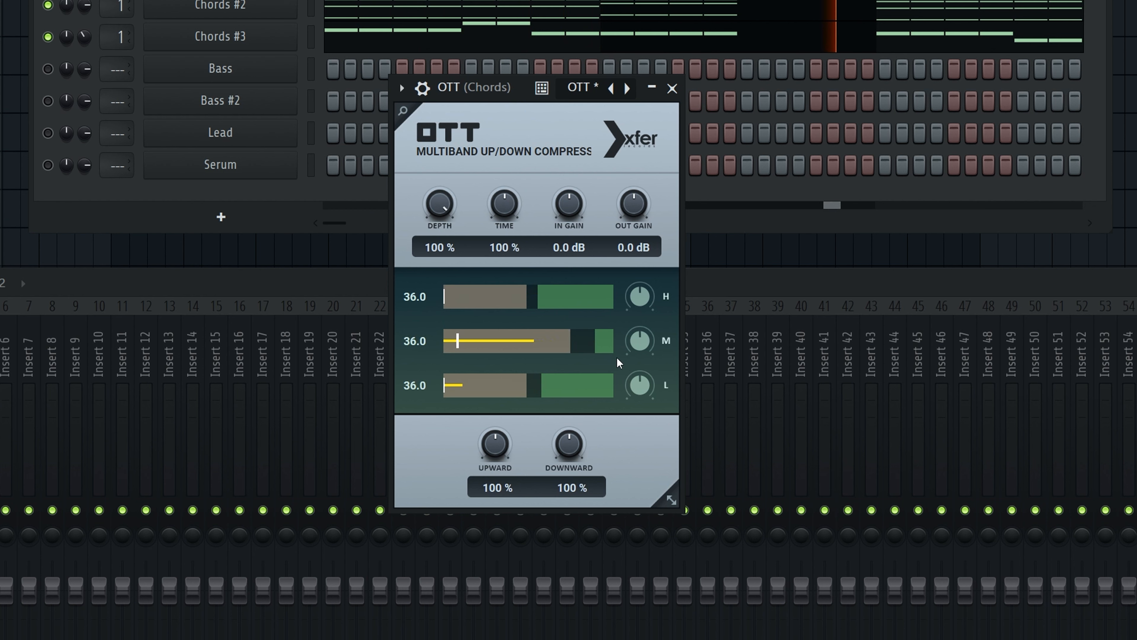
drag(541, 384, 624, 387)
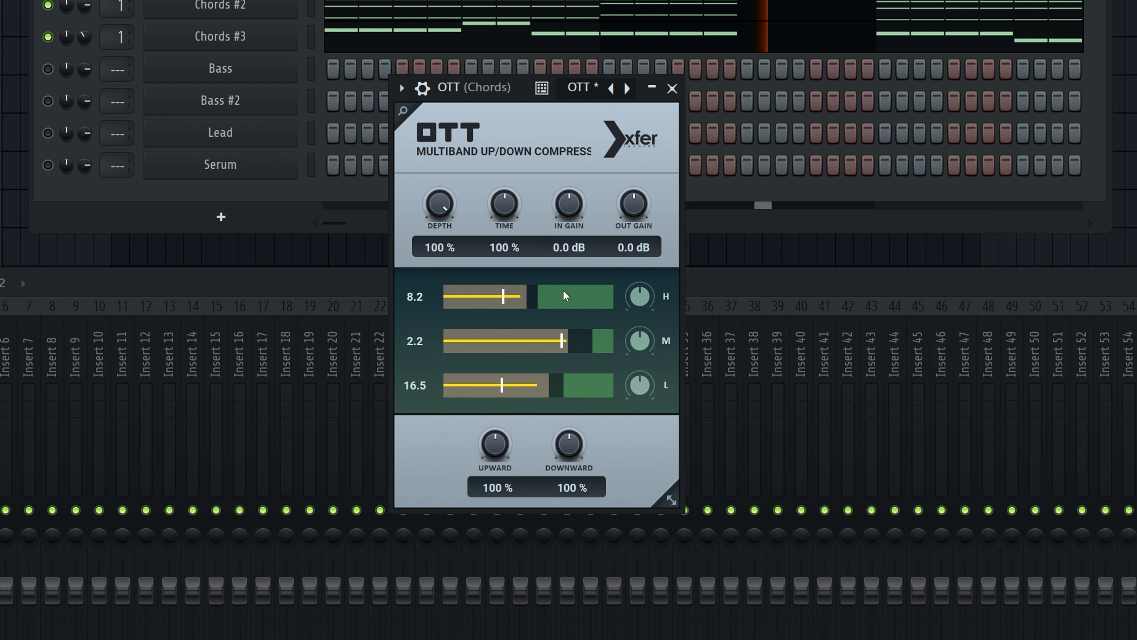
drag(563, 290, 601, 296)
drag(499, 85, 516, 85)
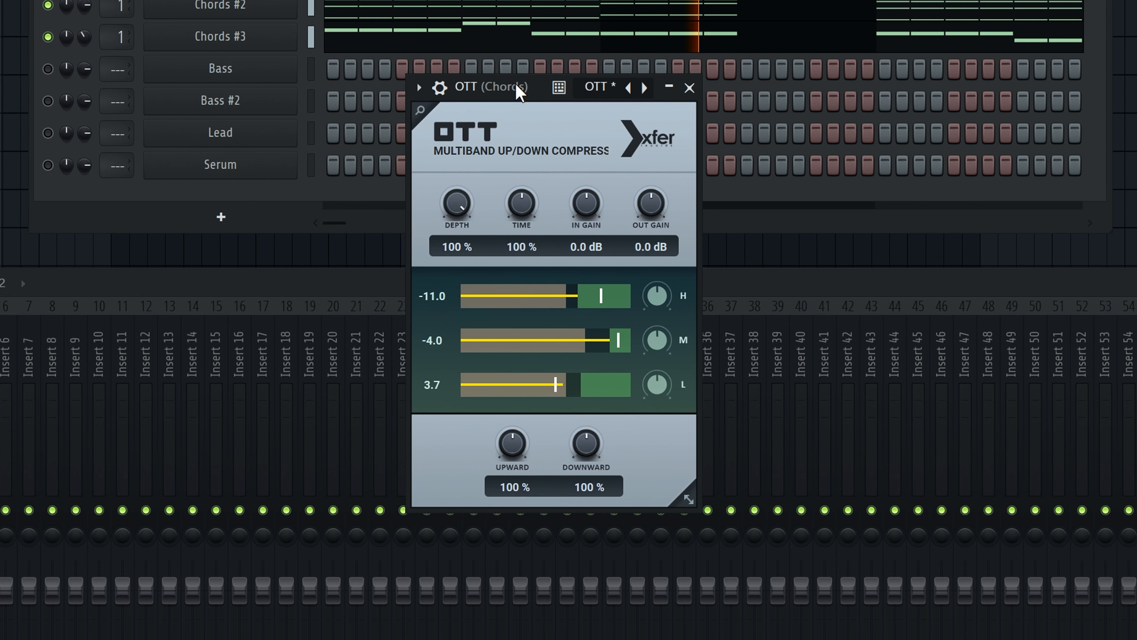
Step: Lower the depth of OTT on the Chords mixer track while the pattern plays
key(space)
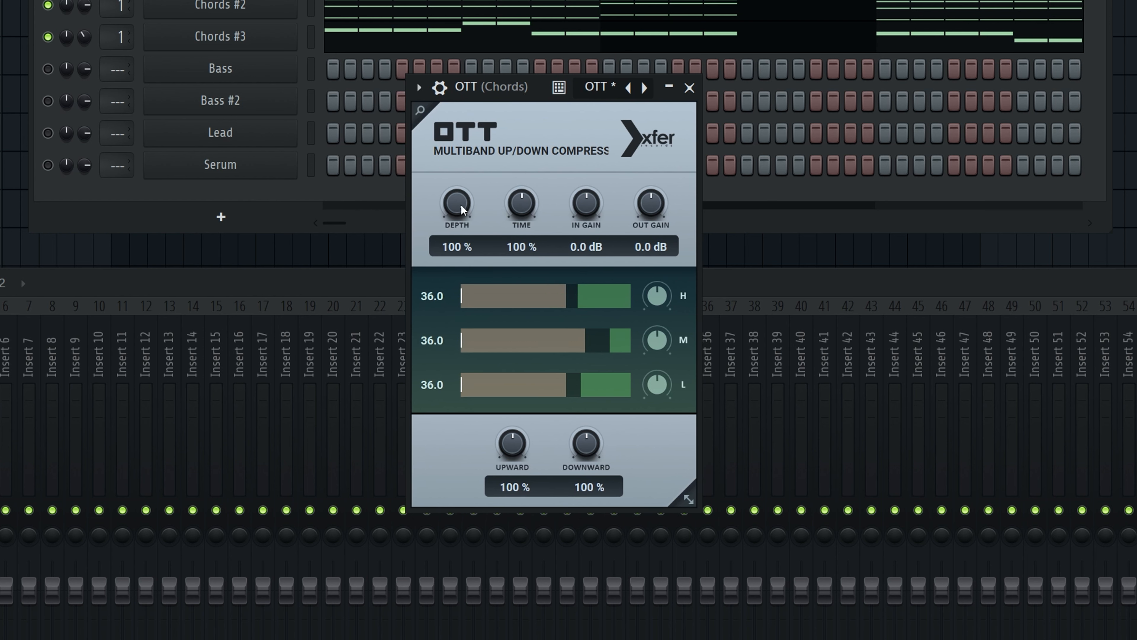
key(space)
mouse_move(464, 210)
mouse_down()
mouse_move(463, 290)
mouse_move(458, 216)
mouse_up()
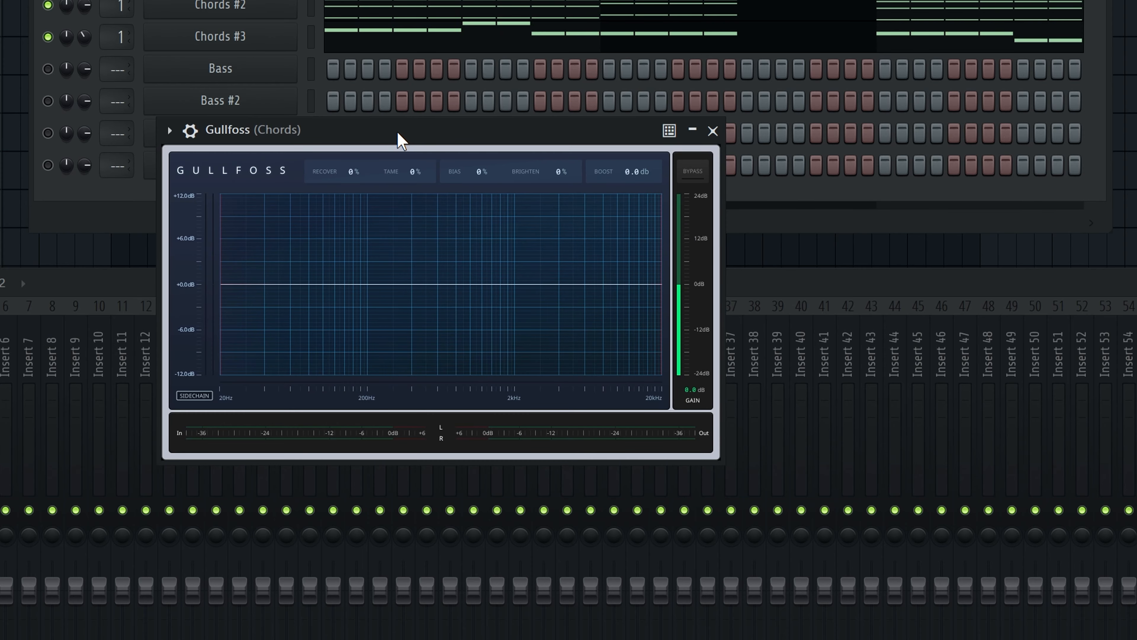
Step: Adjust the Recover amount in Gullfoss on the Chords mixer track
drag(398, 139, 540, 142)
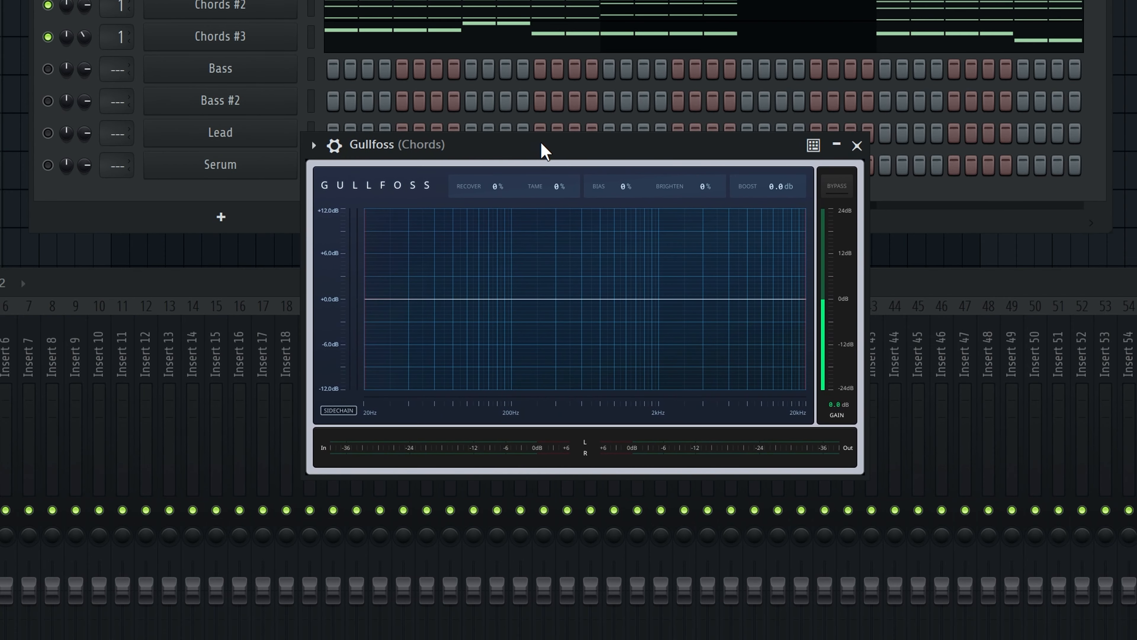
drag(511, 196, 584, 178)
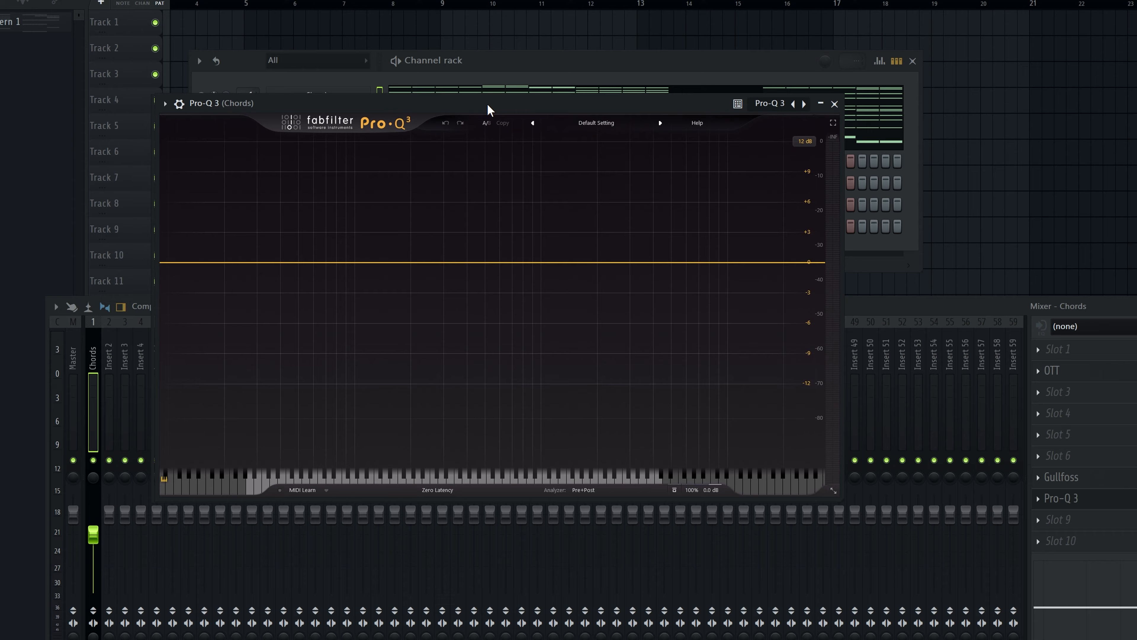
Step: Add a 36 dB/oct low cut at about 108 Hz in Pro-Q 3 on the Chords track during playback
drag(488, 105, 507, 139)
key(space)
click(196, 296)
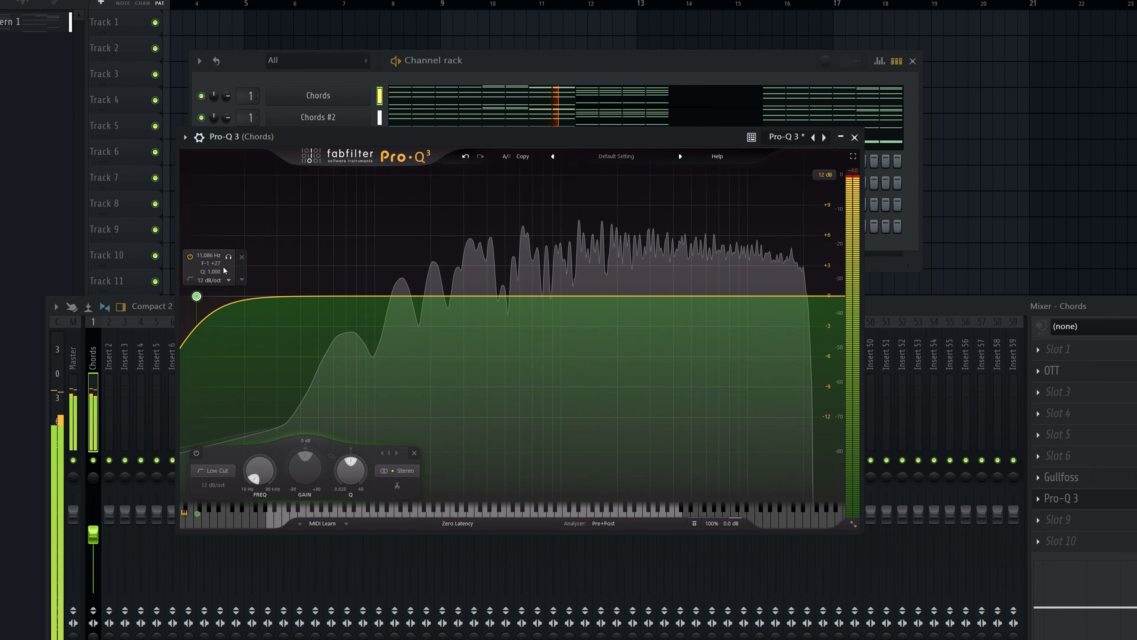
drag(196, 295, 380, 346)
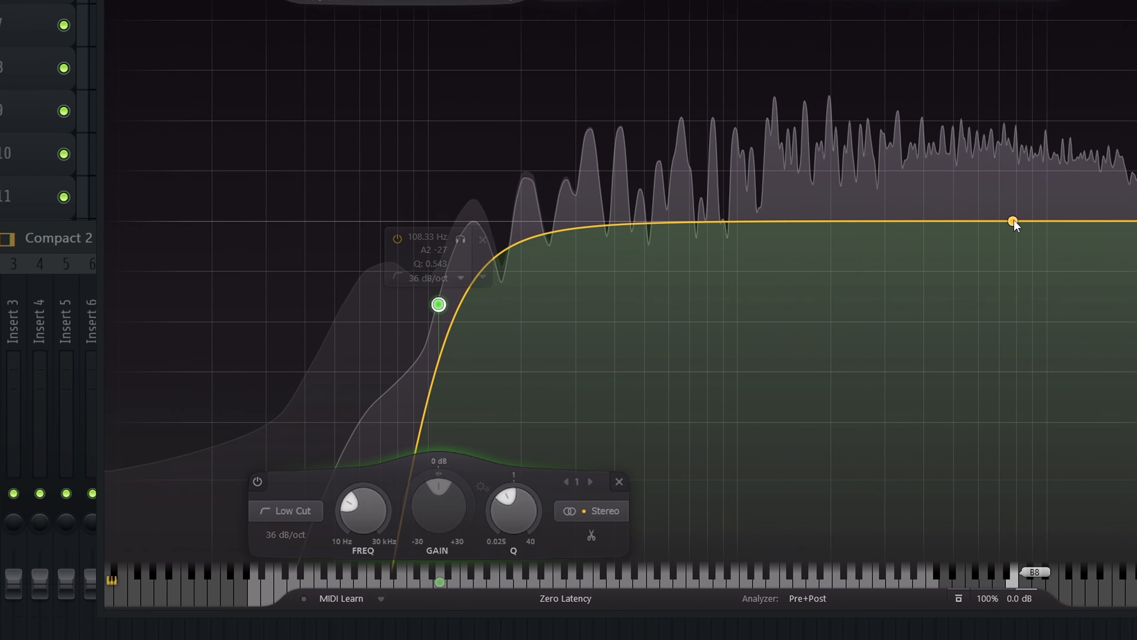
Step: Boost the highs in Pro-Q 3 with a bell band of about +1 dB near 11.3 kHz, and close the equalizer
drag(1014, 220, 1060, 206)
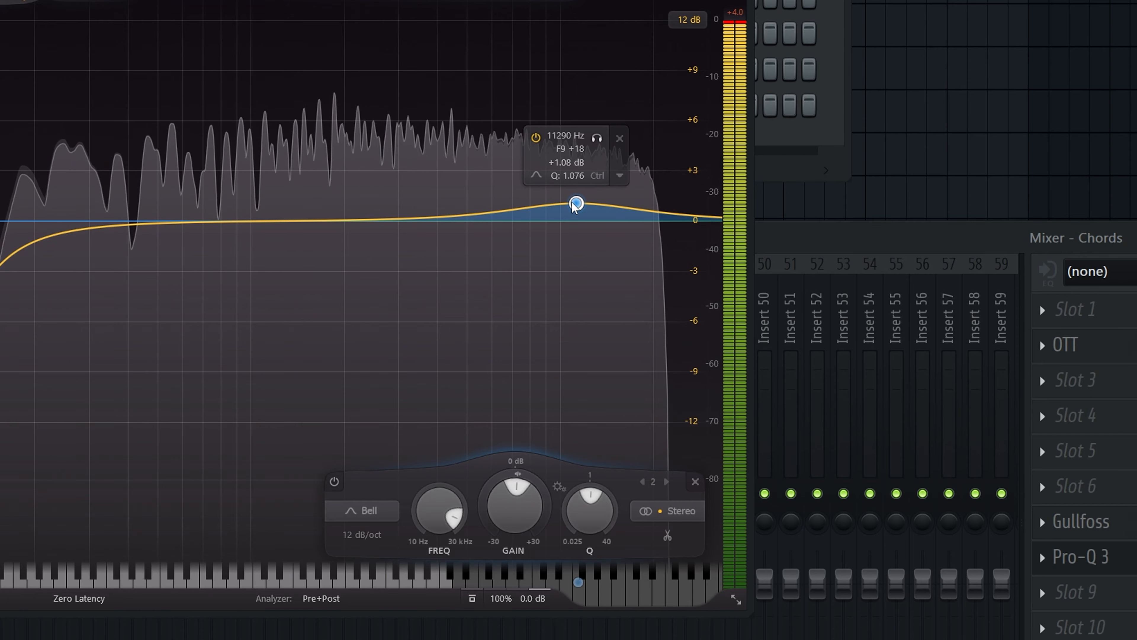
drag(576, 203, 576, 205)
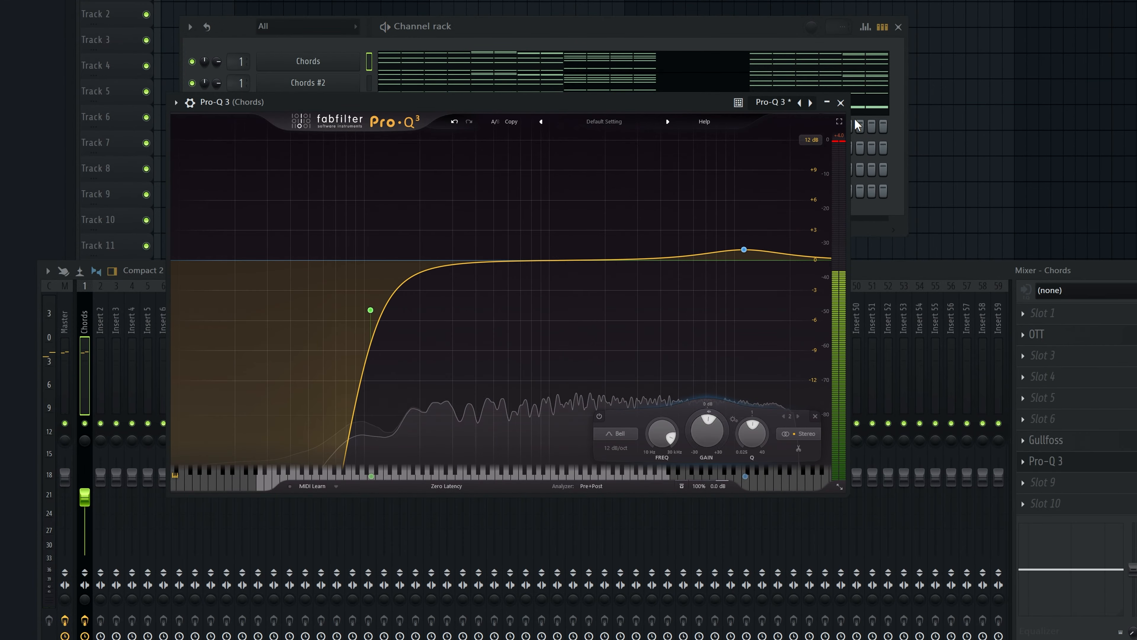
click(842, 103)
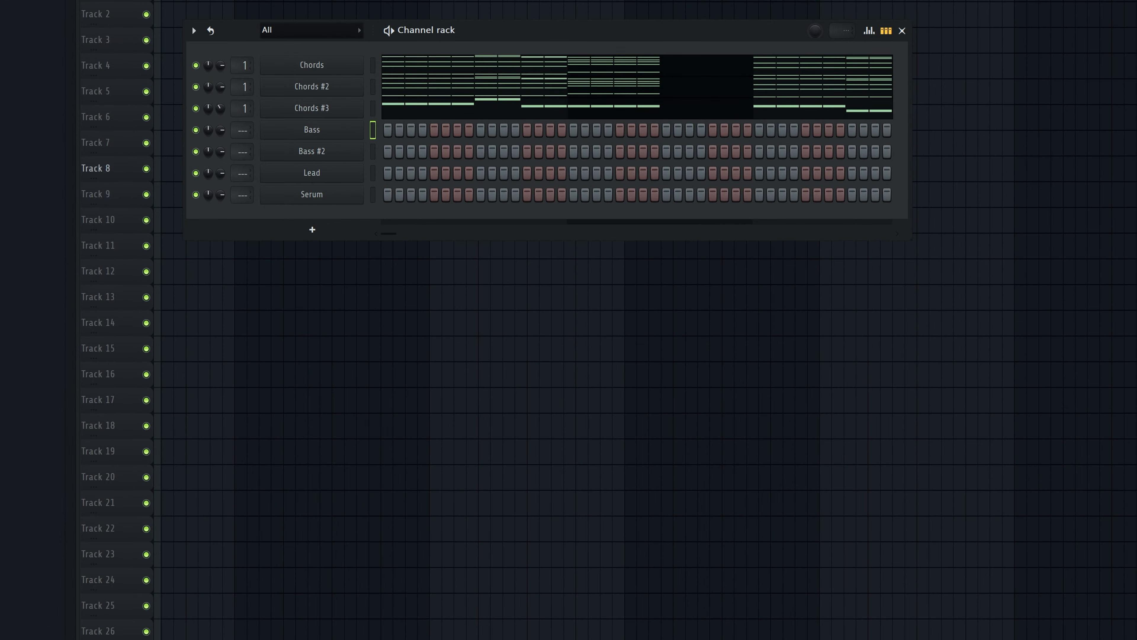
Step: Insert a new empty pattern after the Chords pattern for the bass part
click(353, 1)
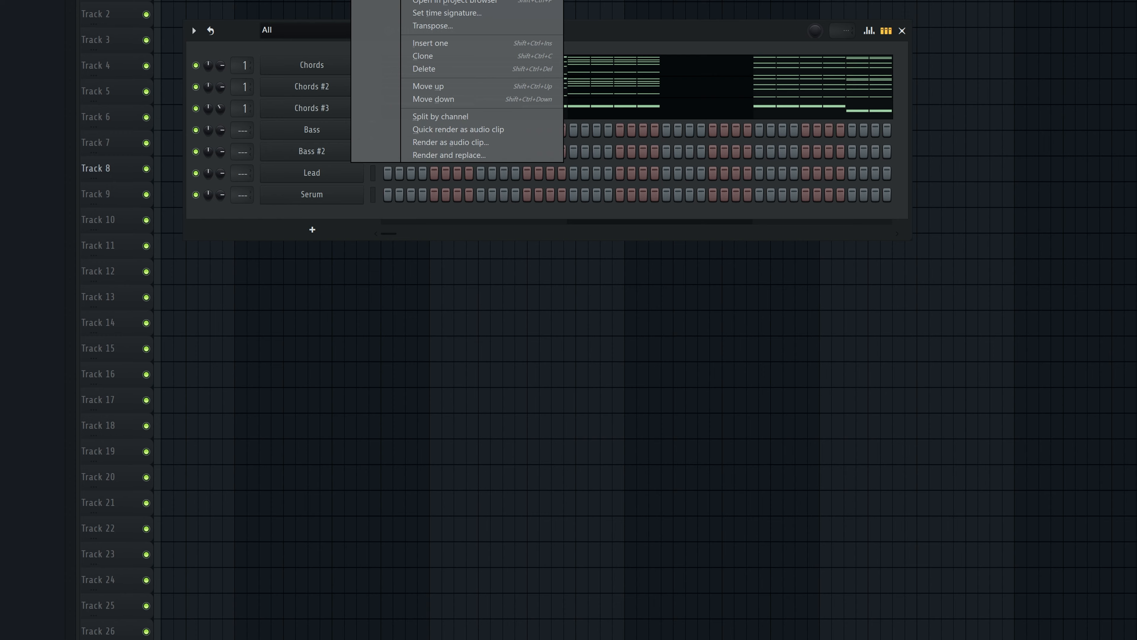
click(430, 43)
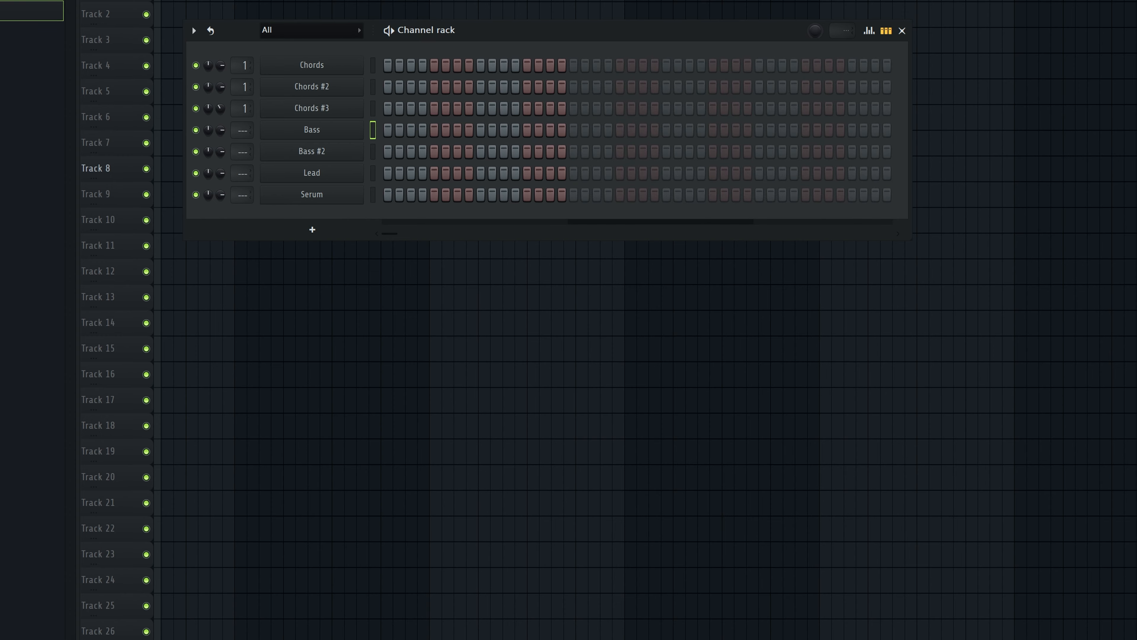
drag(487, 36, 490, 55)
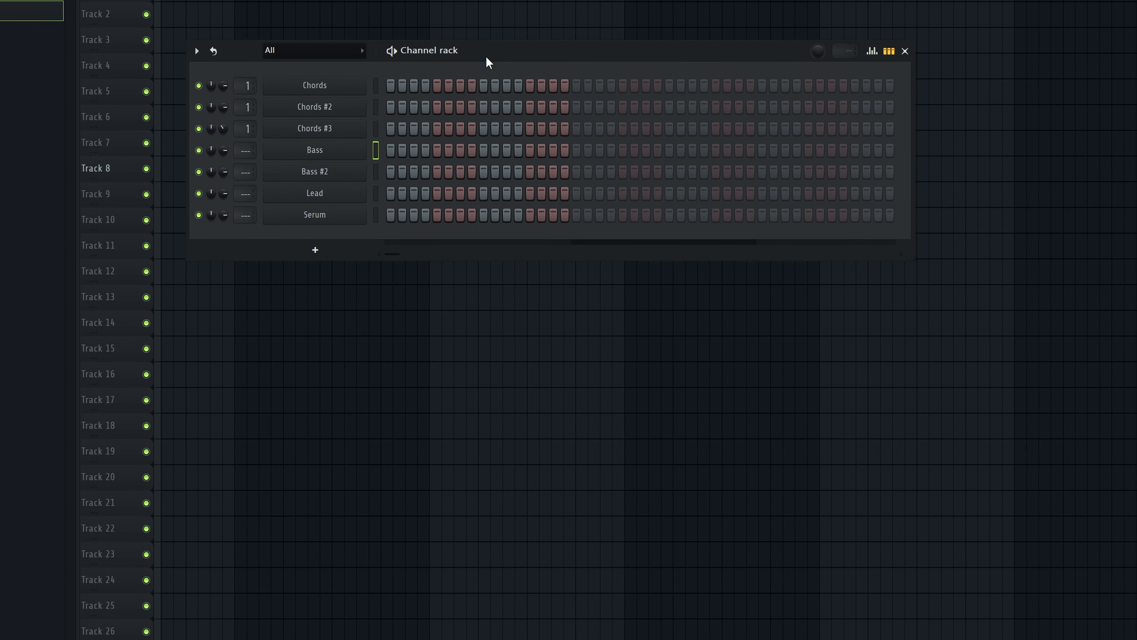
Step: Examine the Serum sounds on the Bass and Bass #2 channels, including the noise sample and the BASS - Fire preset
click(363, 149)
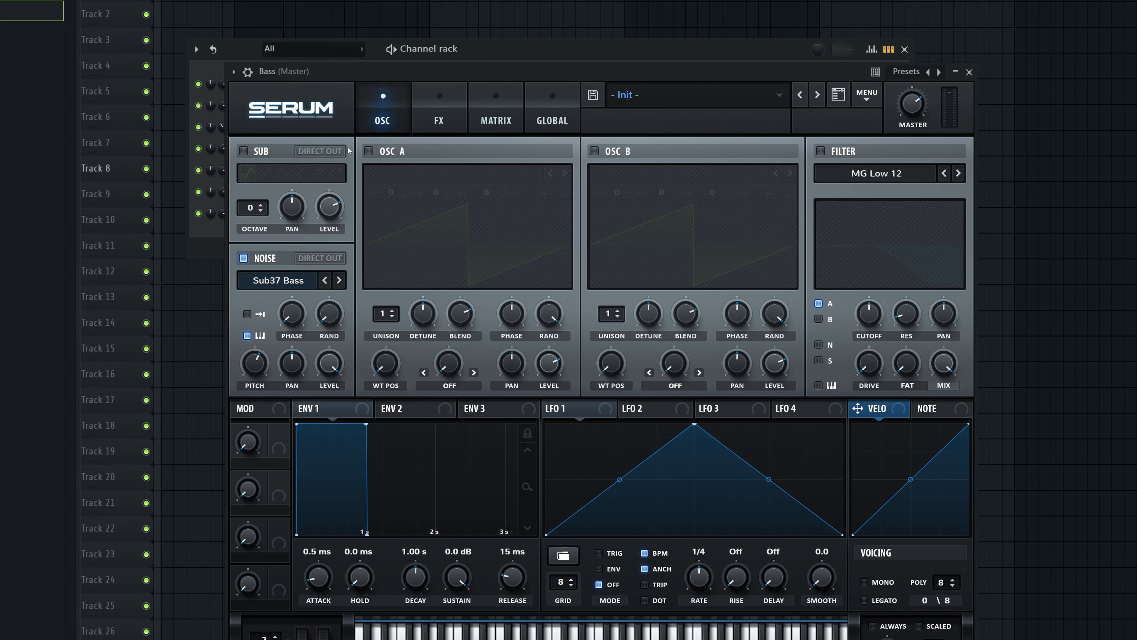
drag(428, 72, 525, 31)
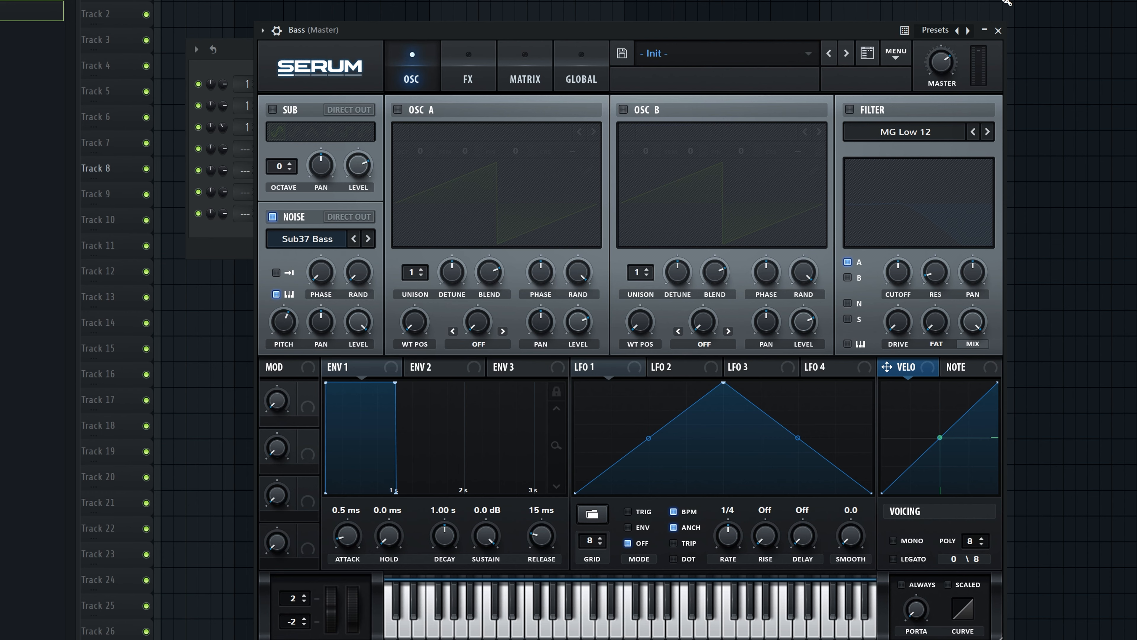
click(998, 30)
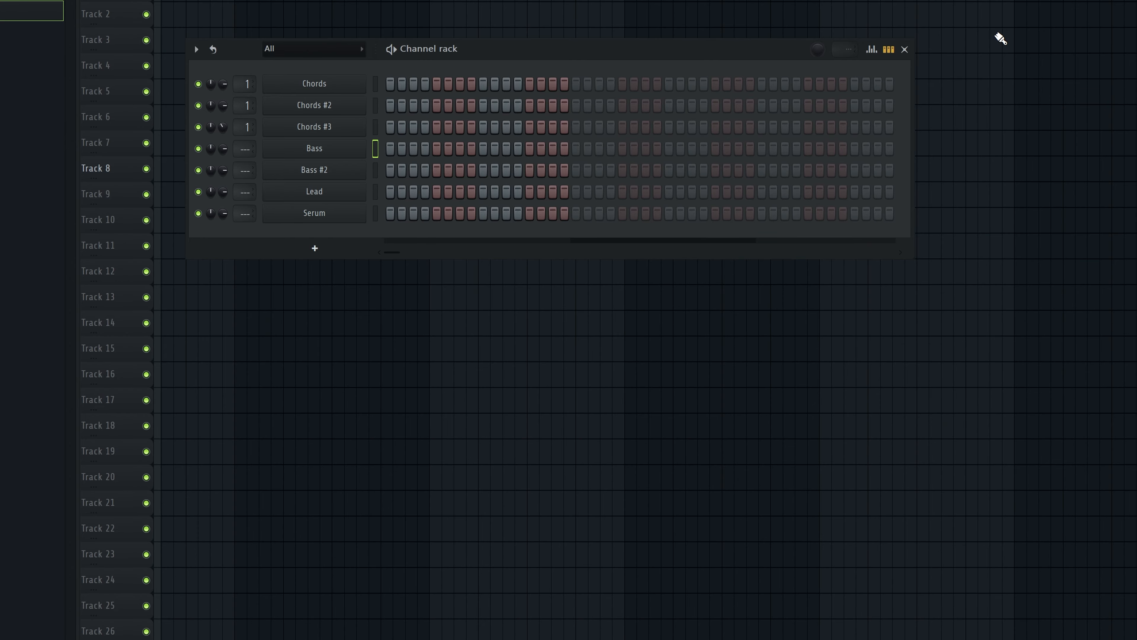
click(346, 173)
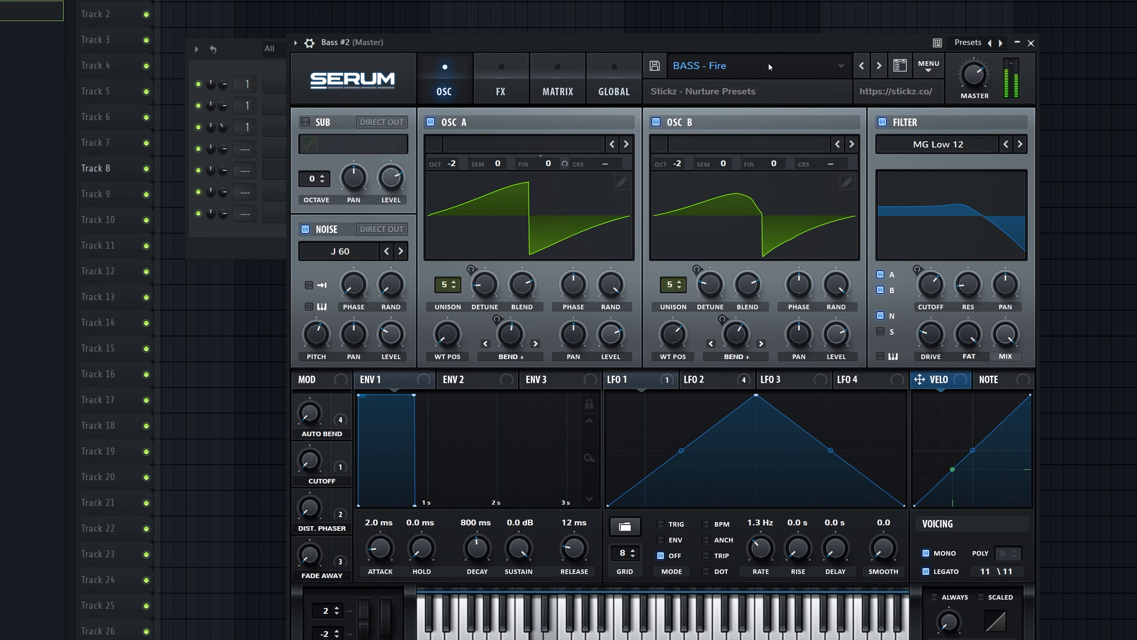
click(1032, 43)
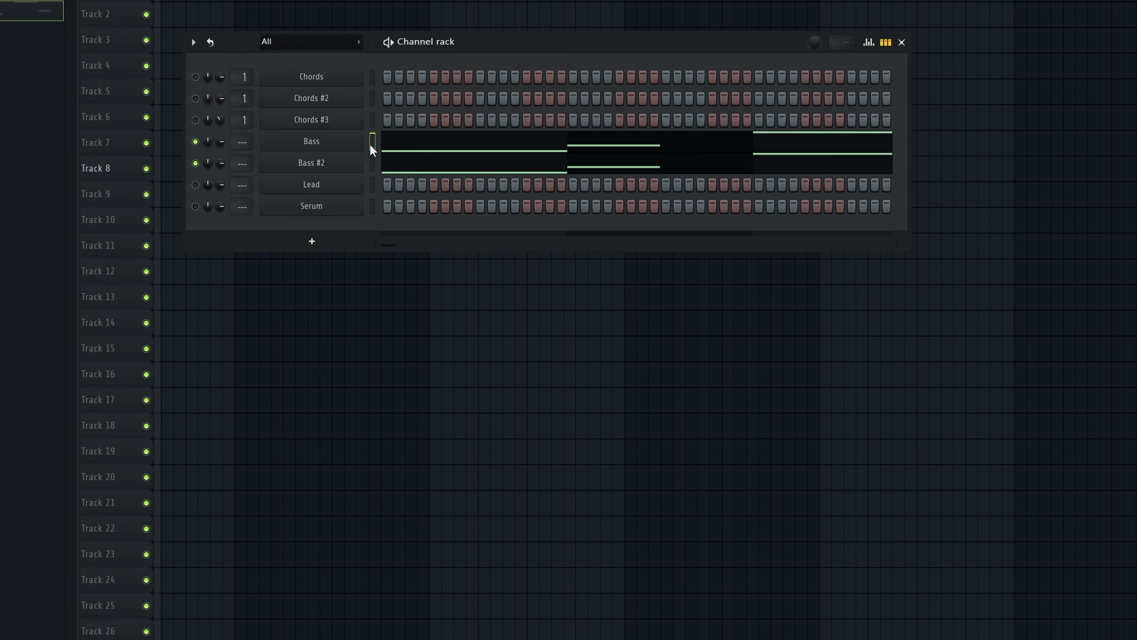
Step: Route the Bass channel to mixer track 2 and the Bass #2 channel to mixer track 3
key(ctrl+l)
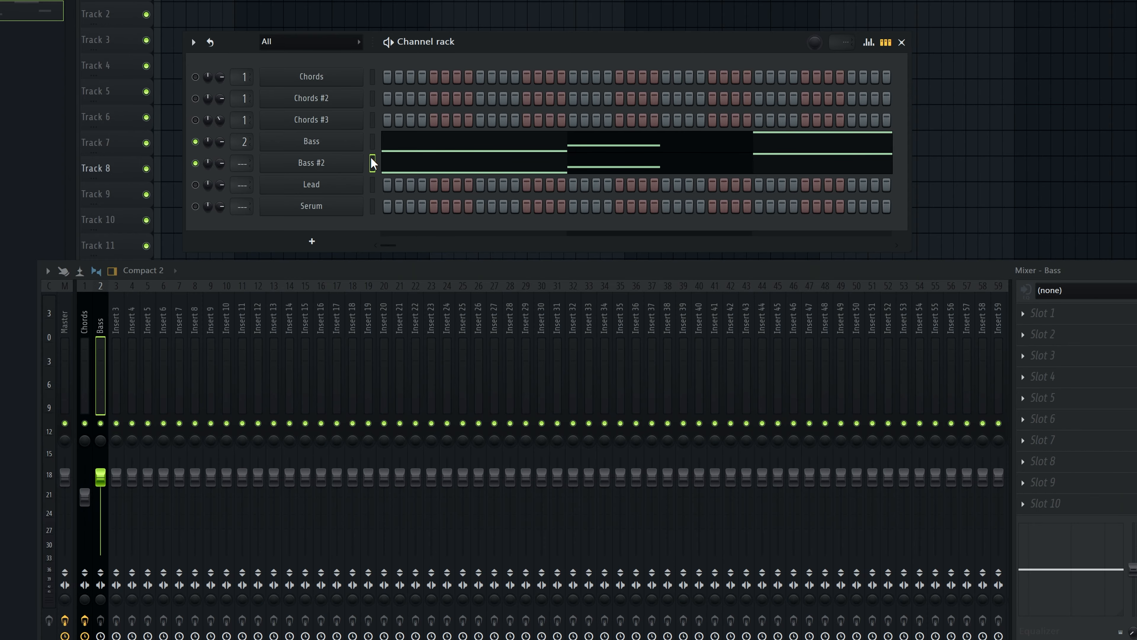
key(ctrl+l)
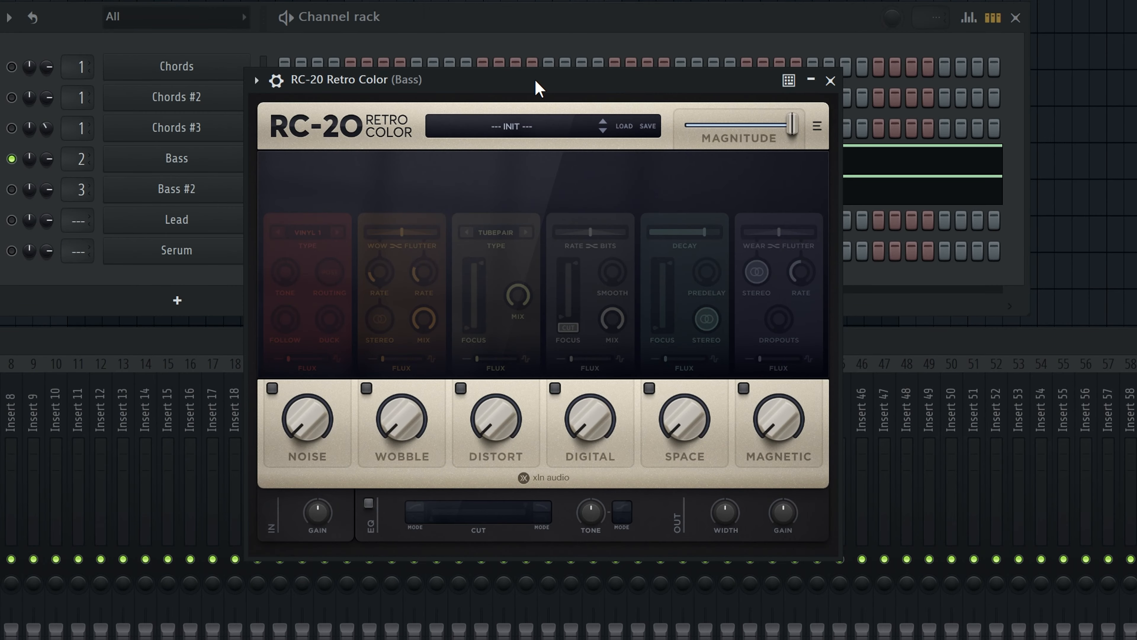
Step: Enable Distort in RC-20 Retro Color on the Bass mixer track, choose the Crunch type and raise the distortion amount
click(496, 424)
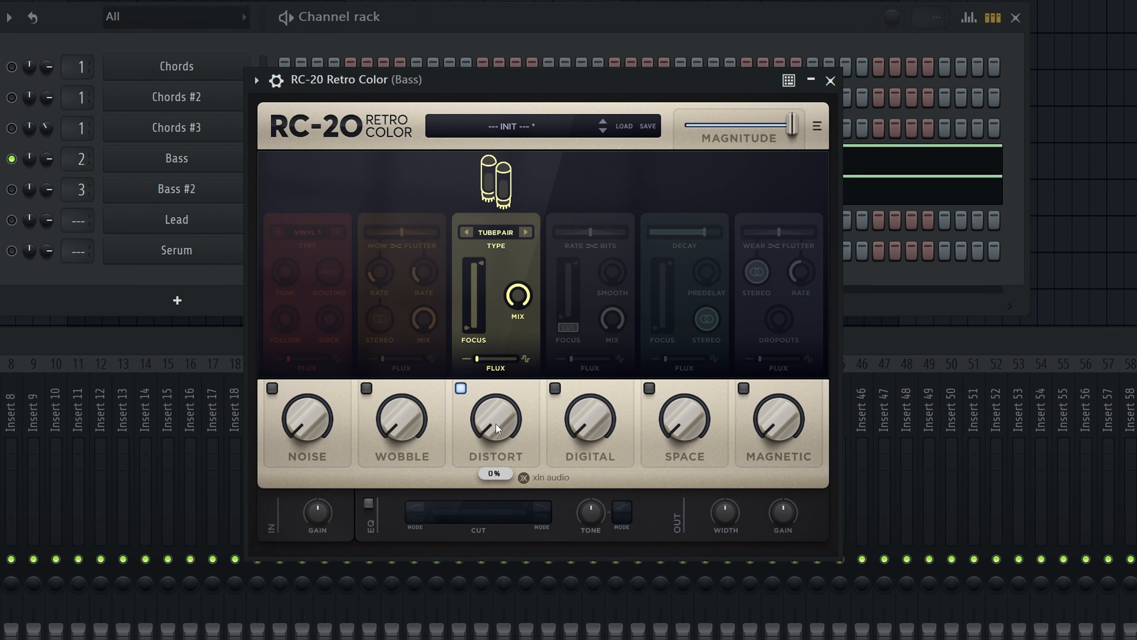
click(526, 233)
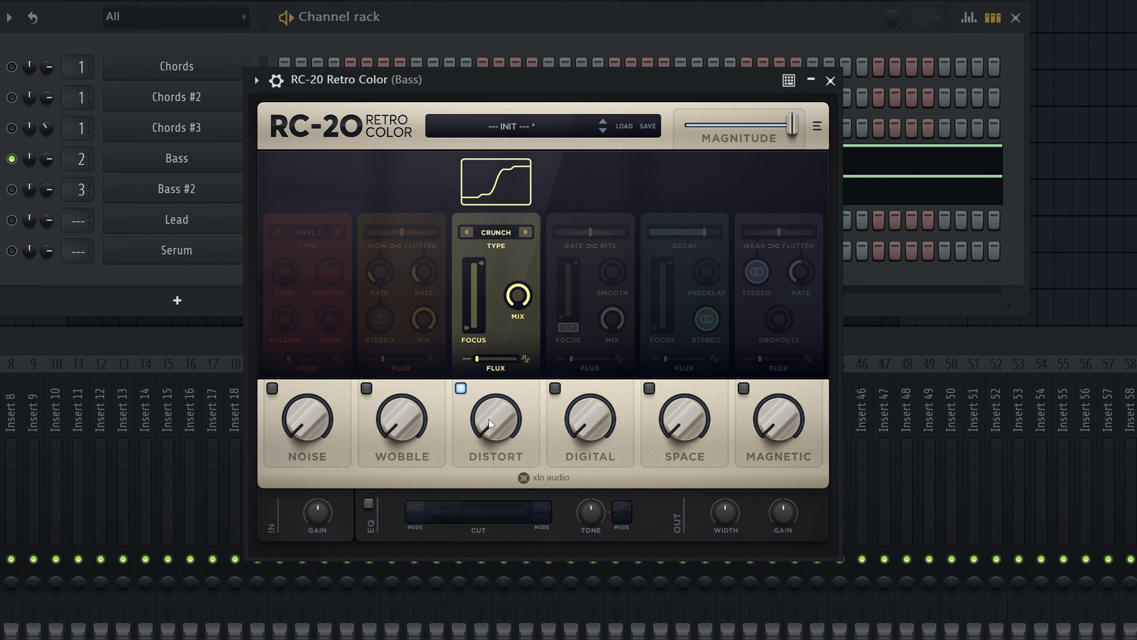
drag(488, 419, 542, 236)
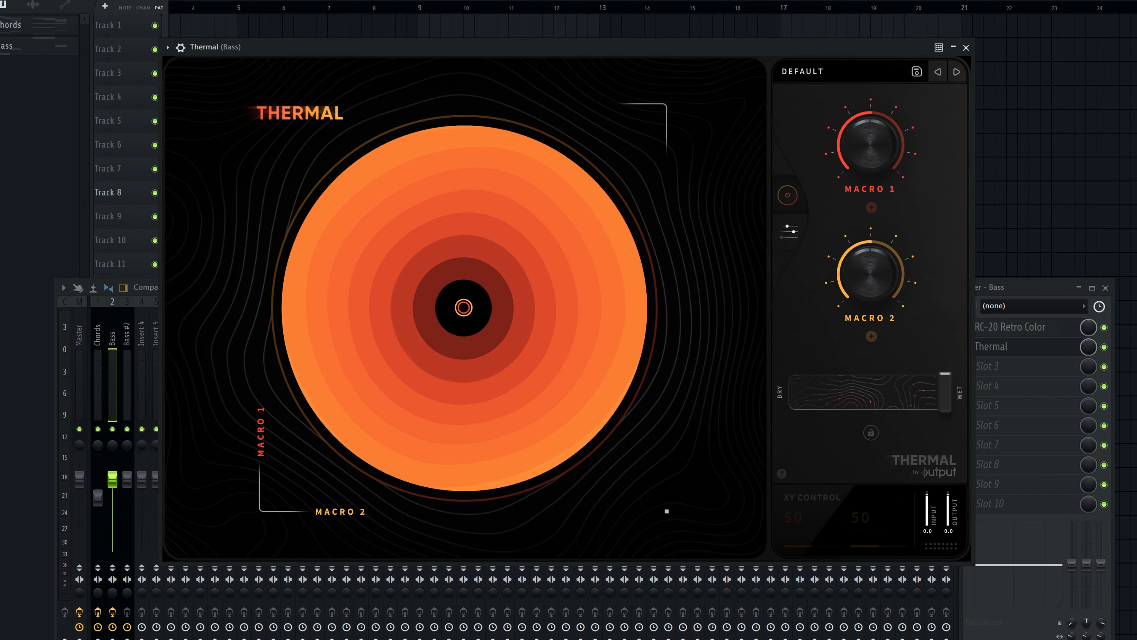
Step: Audition Thermal's Bass presets on the Bass mixer track and load Rejuvenator
click(840, 69)
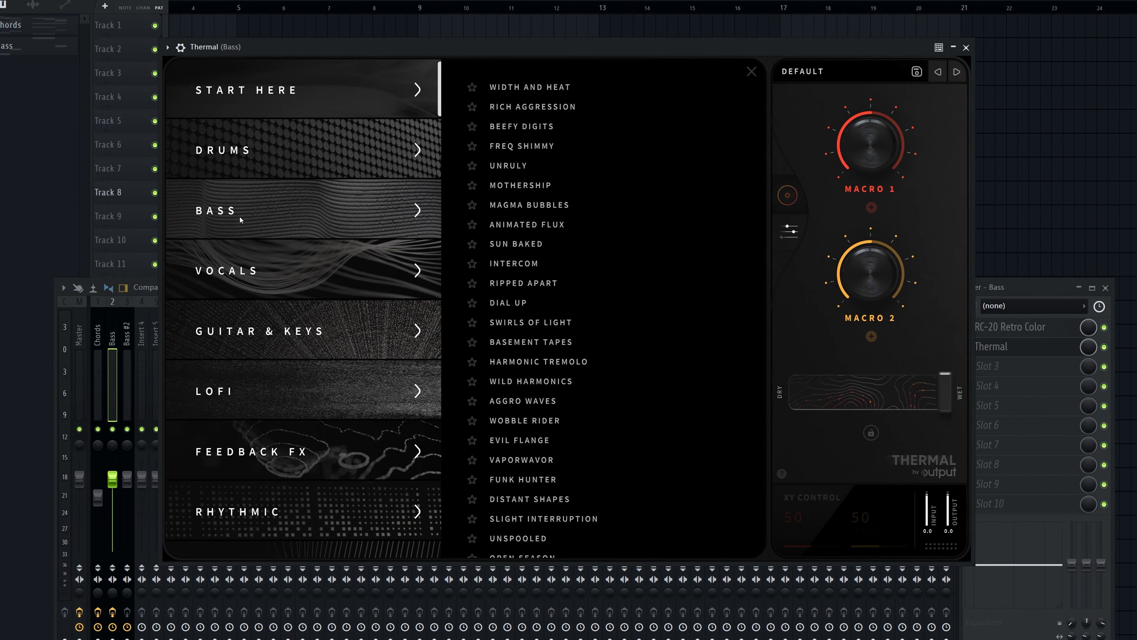
click(333, 210)
drag(491, 56, 485, 56)
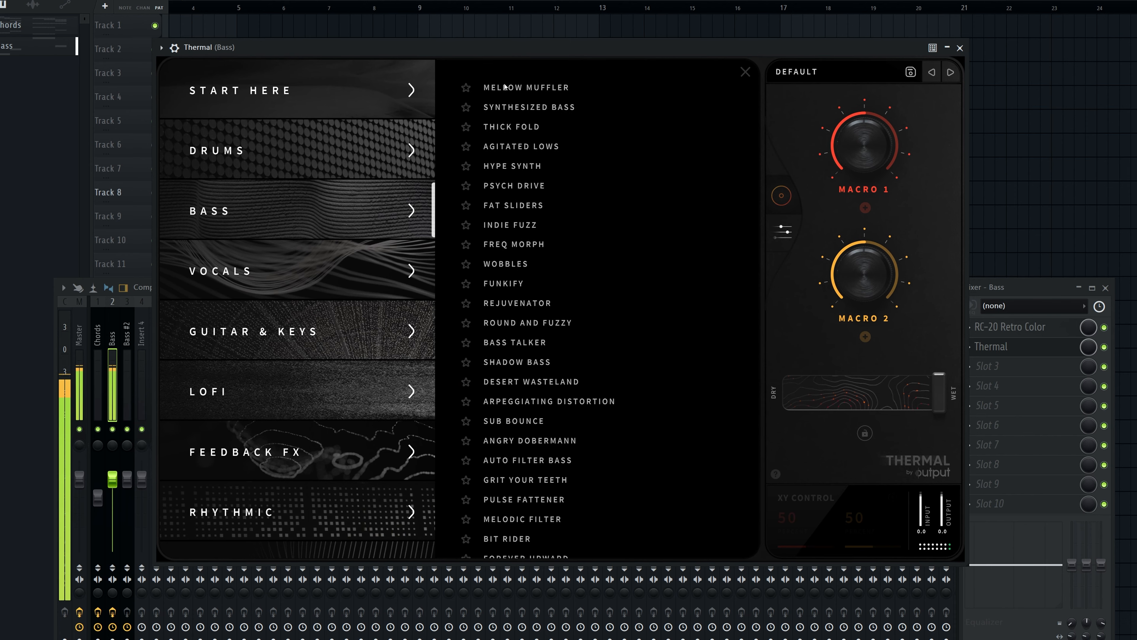
click(520, 126)
click(550, 205)
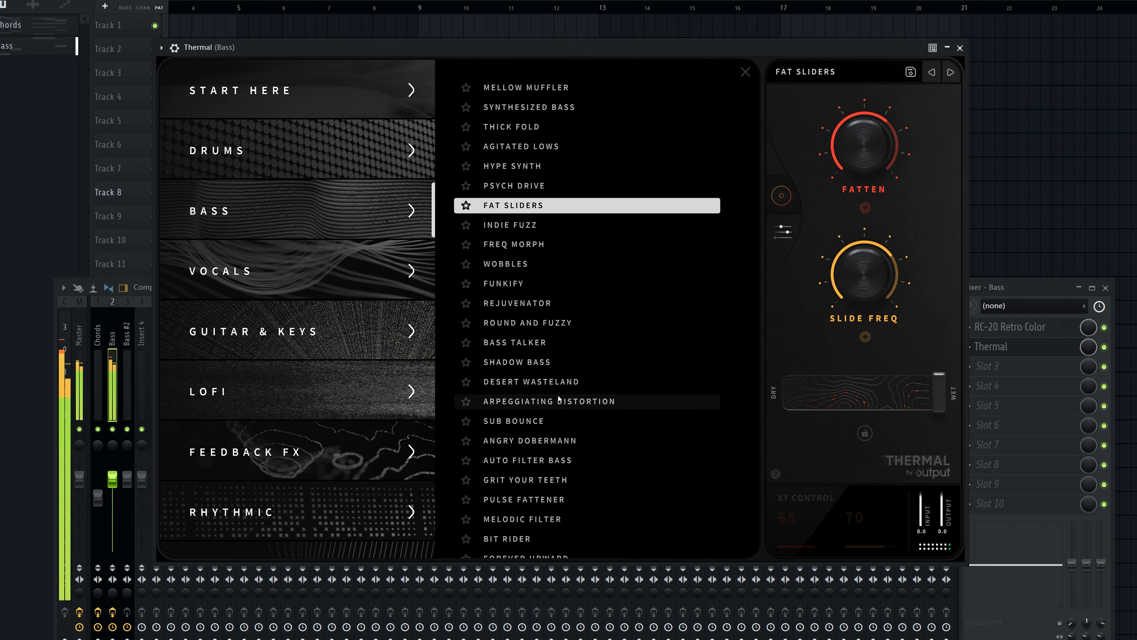
click(524, 303)
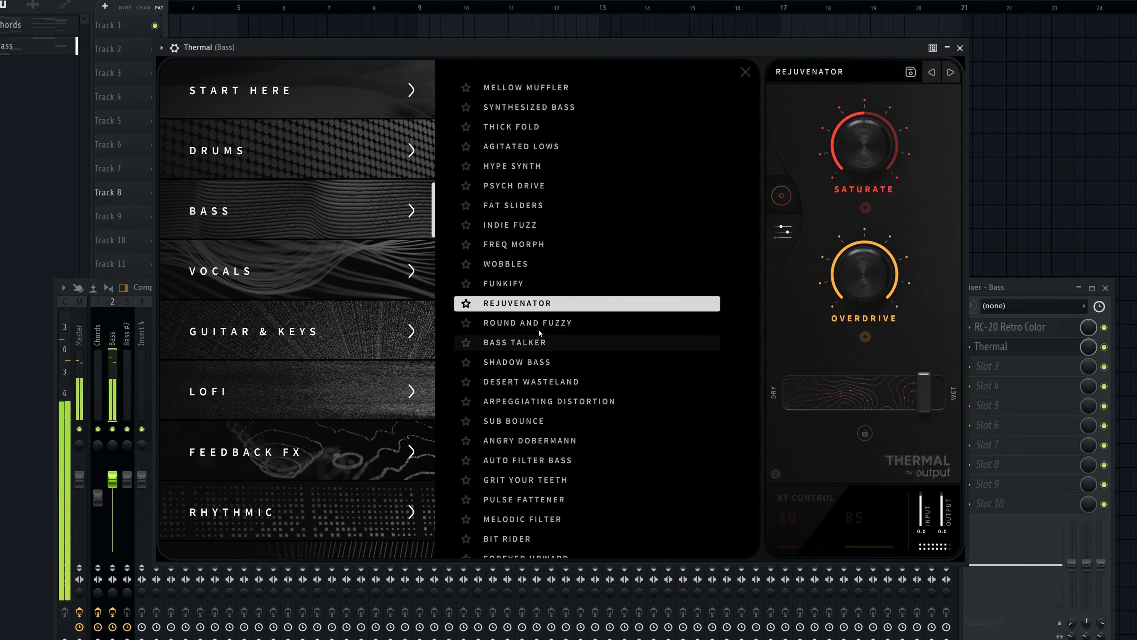
click(604, 342)
click(689, 304)
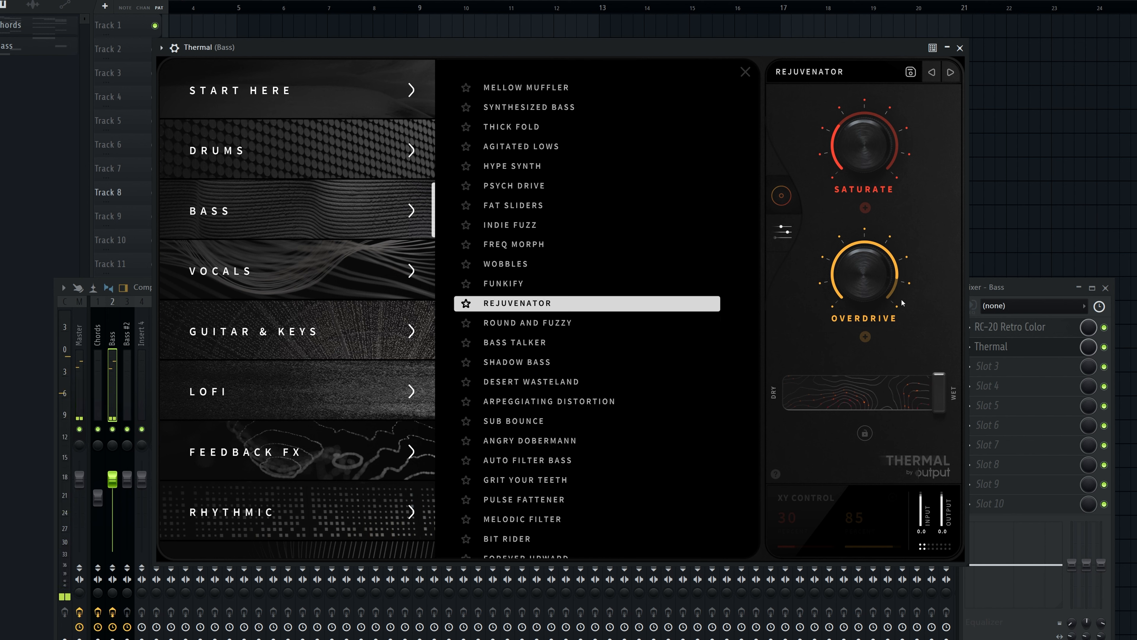
Step: Lower Thermal's Overdrive macro on the Bass track, set its dry/wet mix to 50 percent, and stop playback
drag(864, 274, 859, 362)
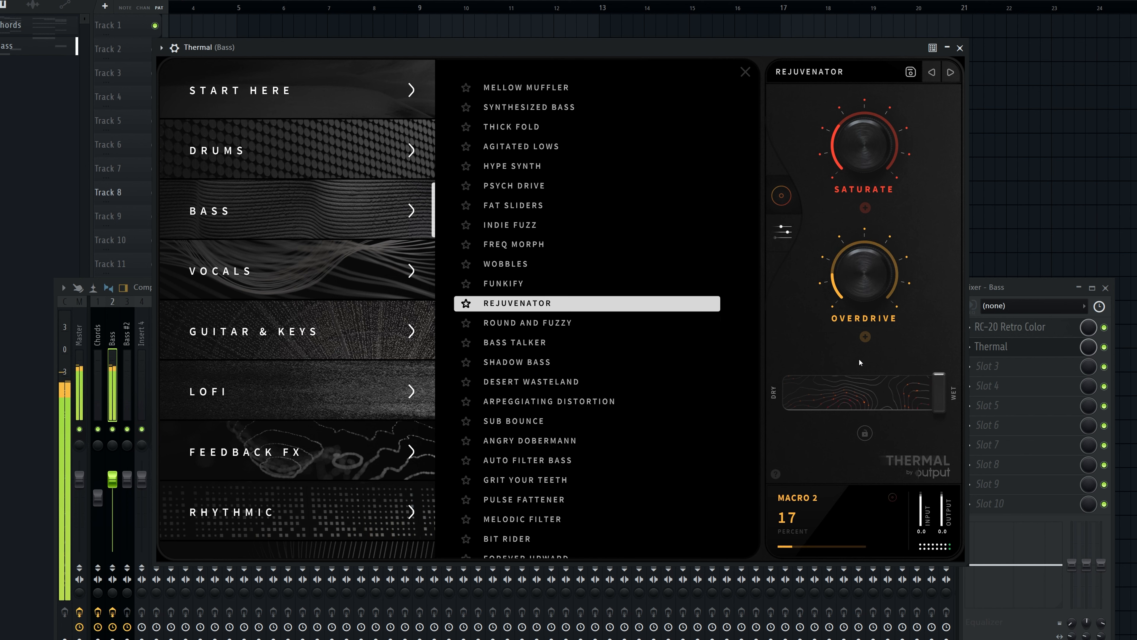
drag(909, 411, 863, 395)
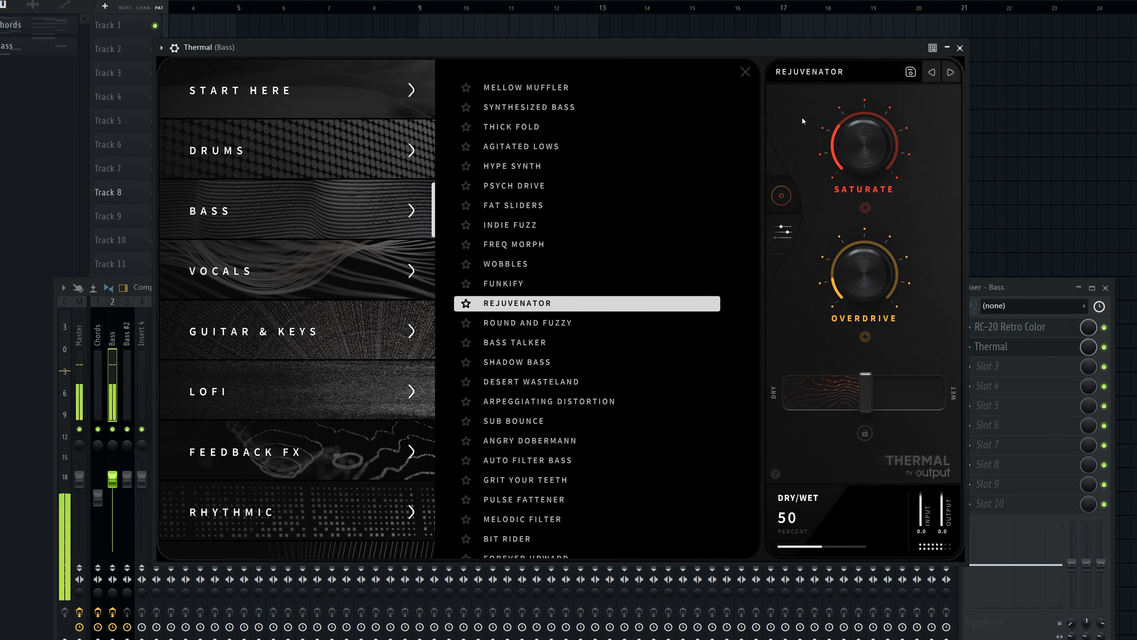
click(959, 48)
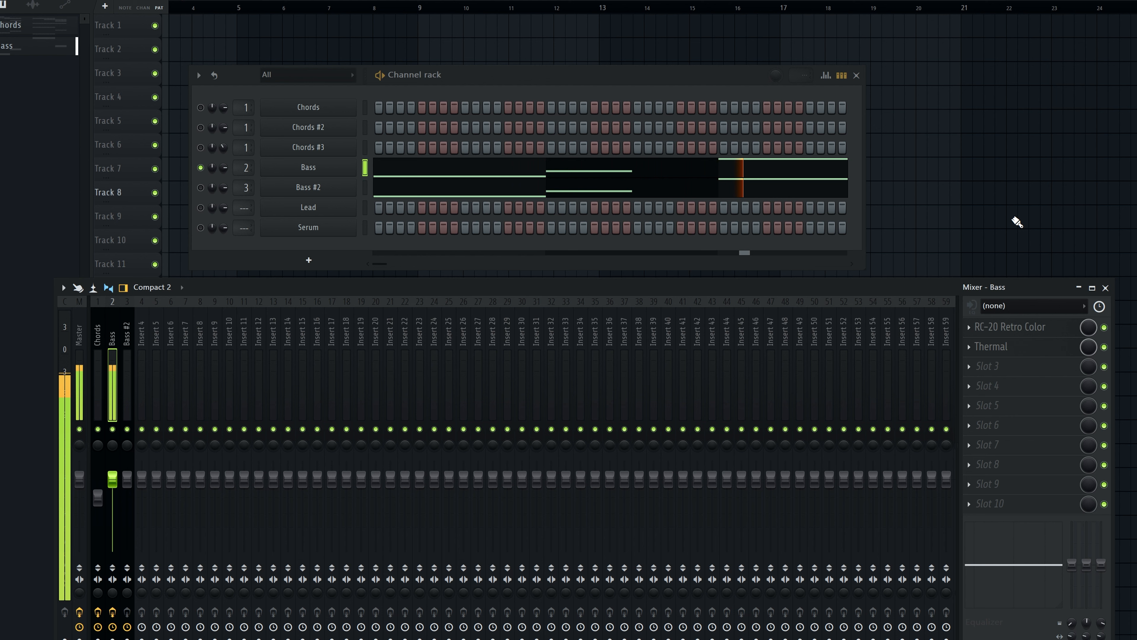
key(space)
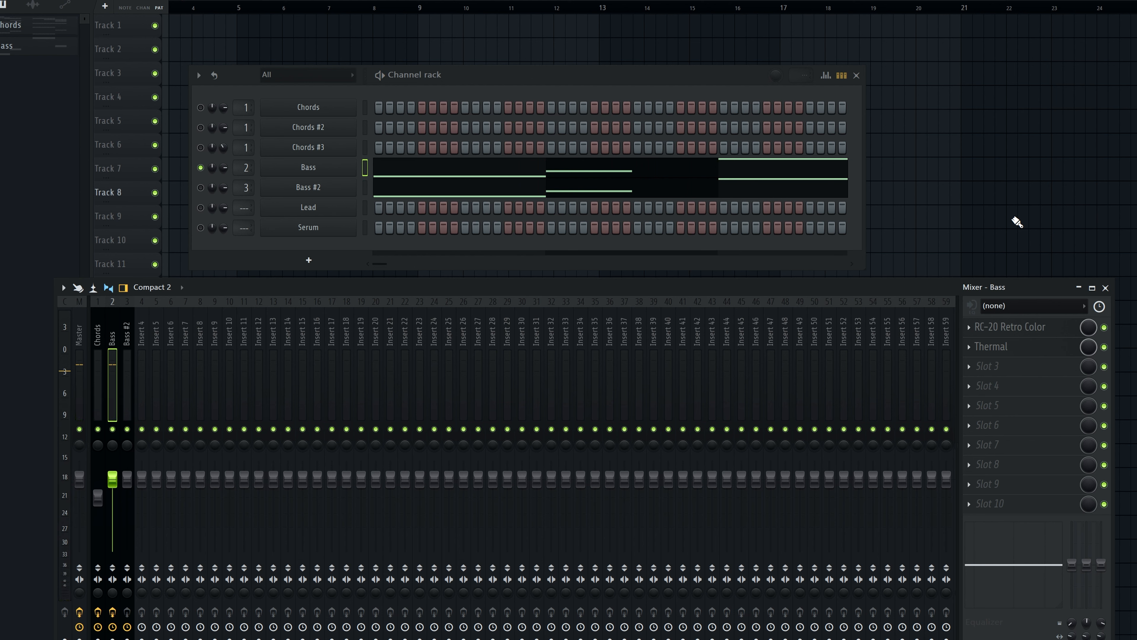
Step: Copy RC-20 Retro Color and Thermal with their settings from the Bass mixer track to Bass #2, and audition Bass #2
click(969, 327)
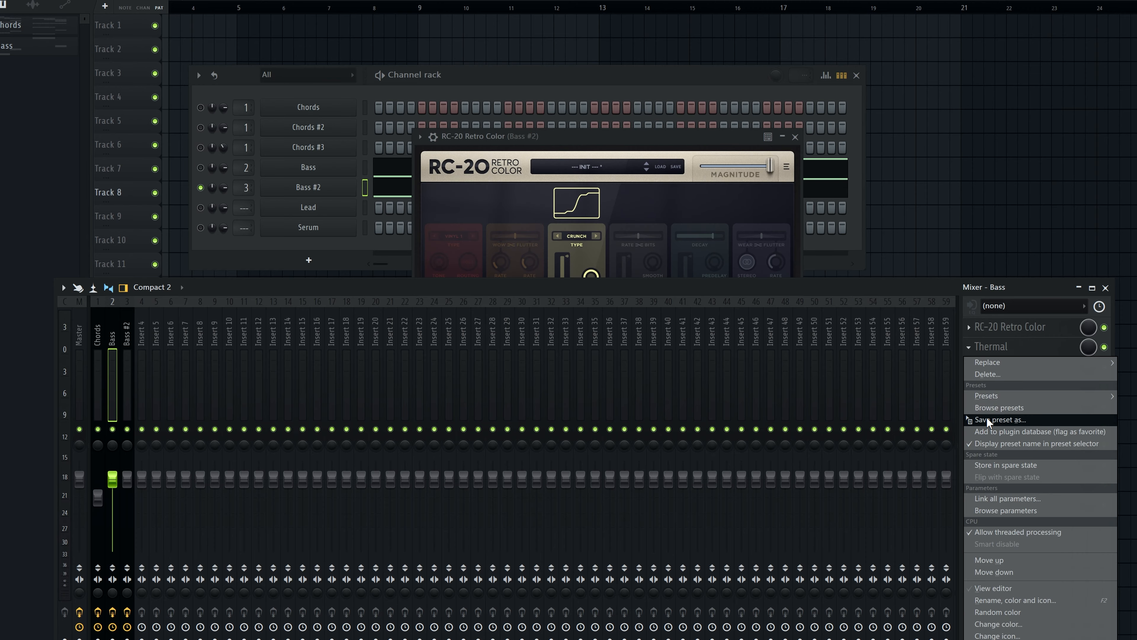
drag(985, 414, 127, 376)
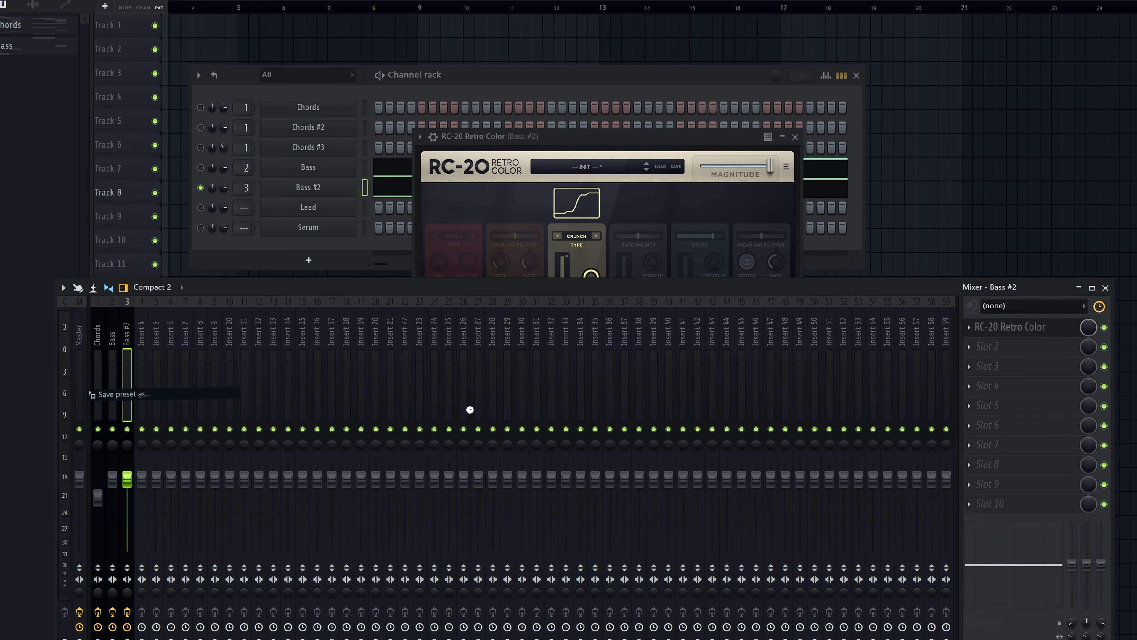
key(Escape)
key(space)
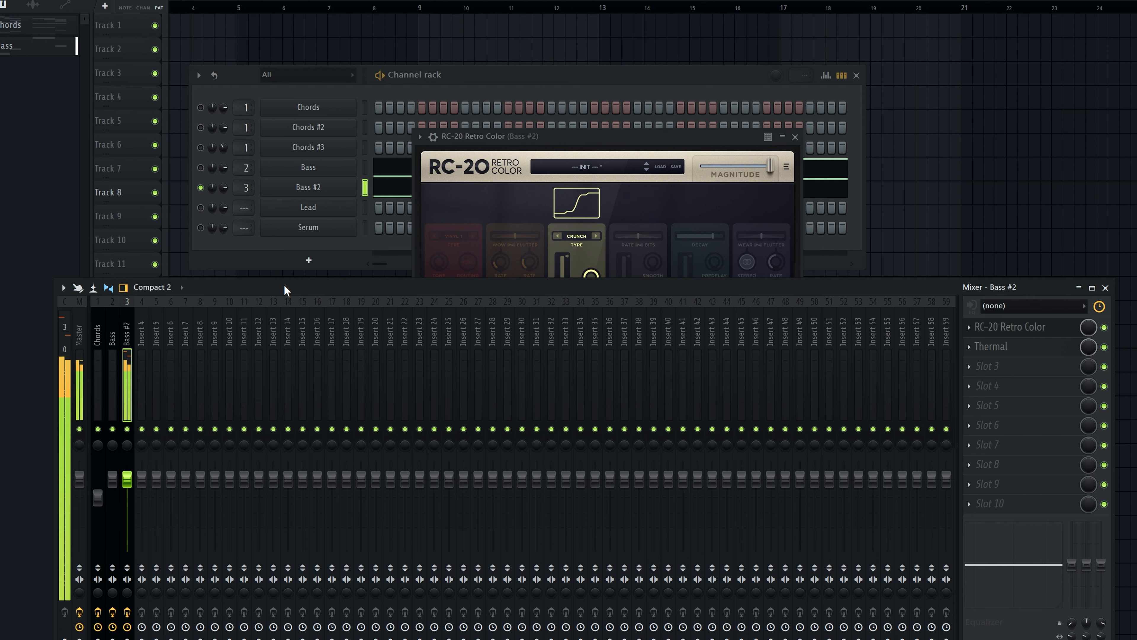
key(space)
Step: Change the distortion type to Tubepair in RC-20 Retro Color on the Bass #2 track during playback
click(1043, 327)
click(1044, 327)
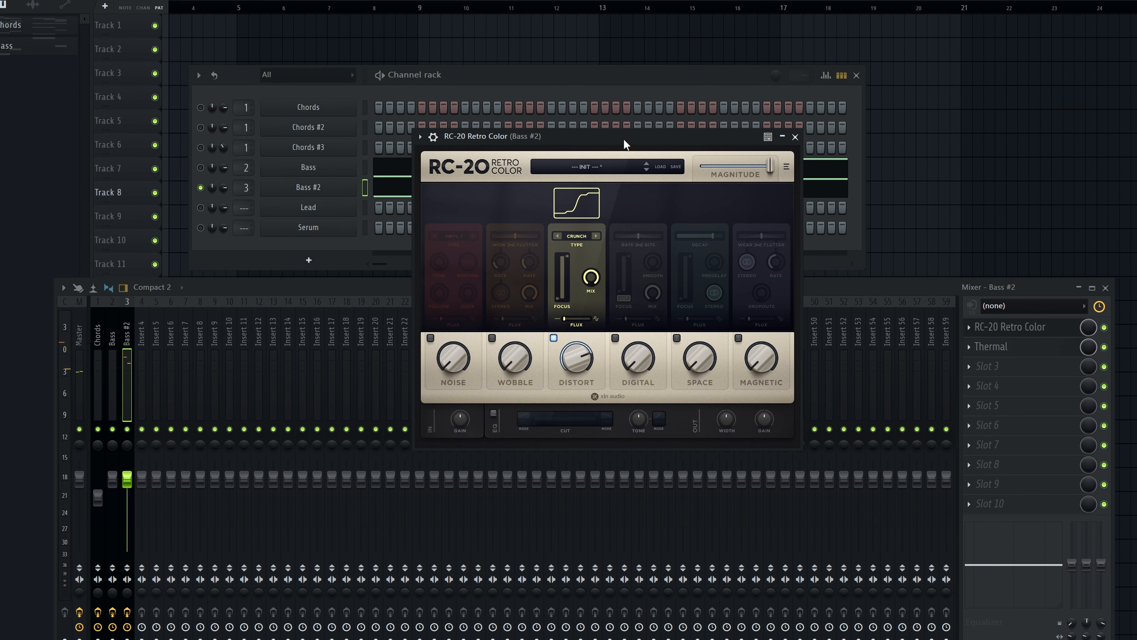
key(space)
drag(625, 143, 607, 136)
click(539, 230)
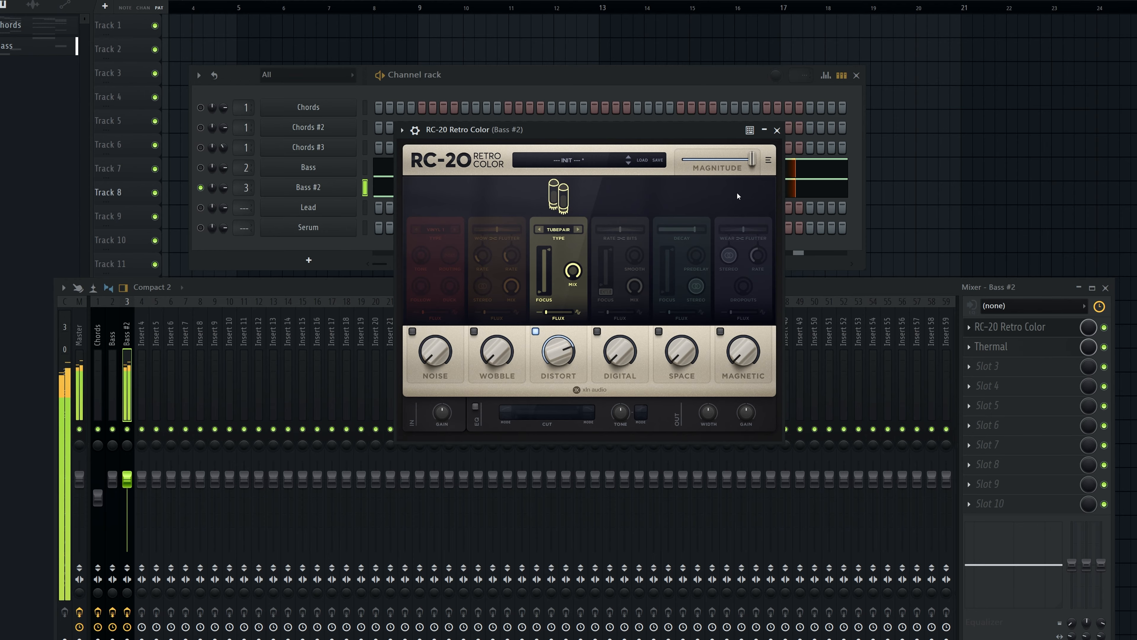
click(777, 130)
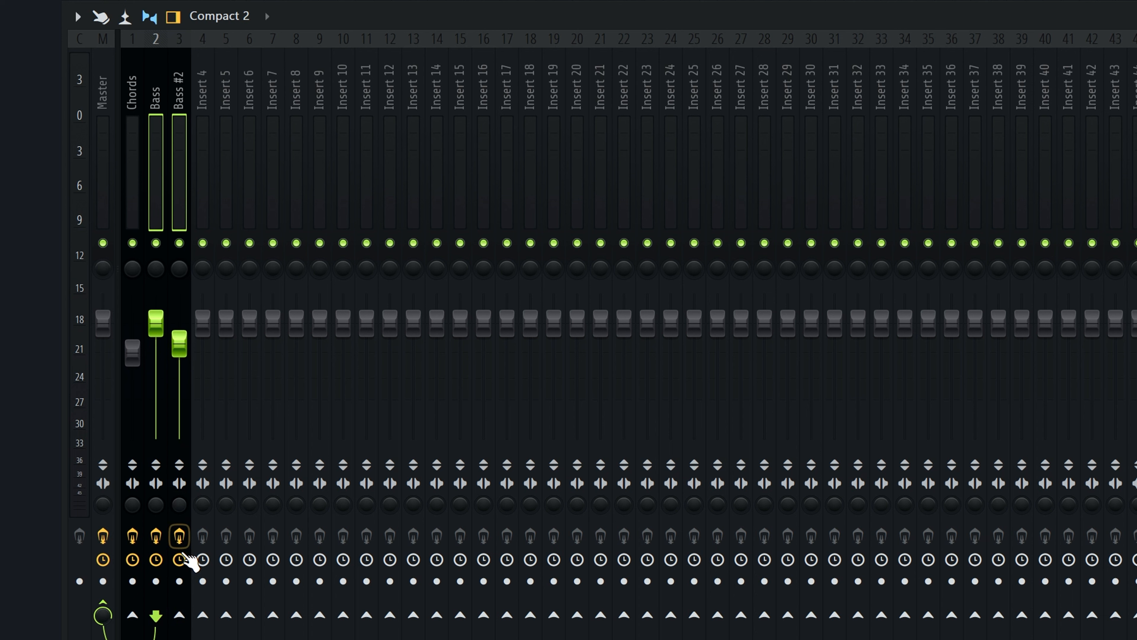
Step: Route the Bass and Bass #2 mixer tracks only to Insert 4, and rename that track Bass Group
right_click(202, 615)
click(274, 631)
right_click(201, 154)
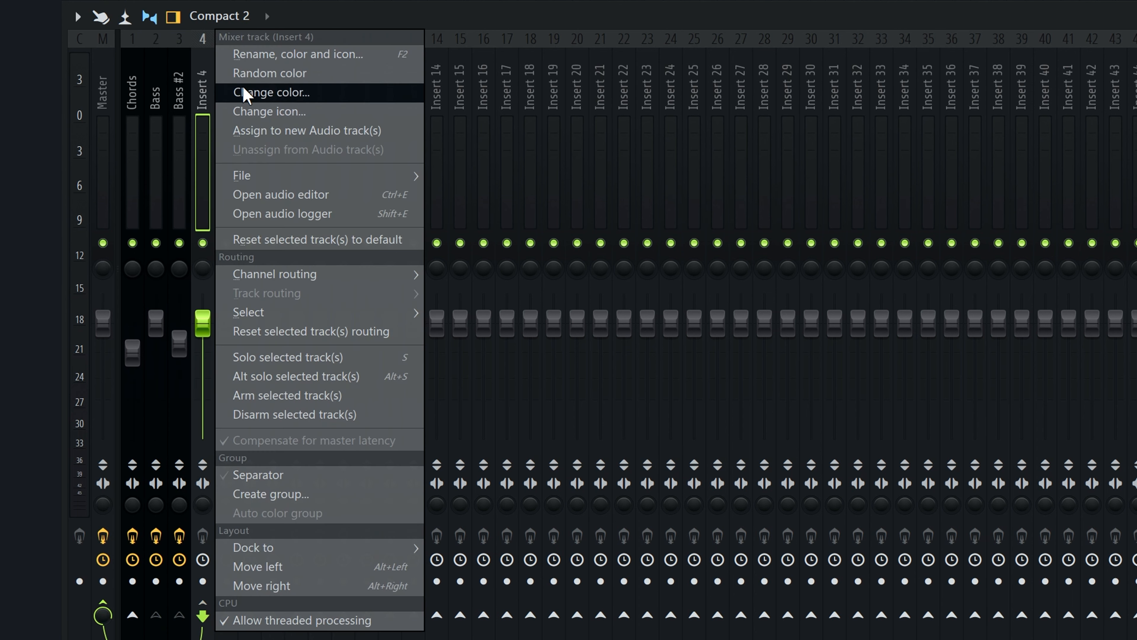
click(262, 52)
text(Bass Group)
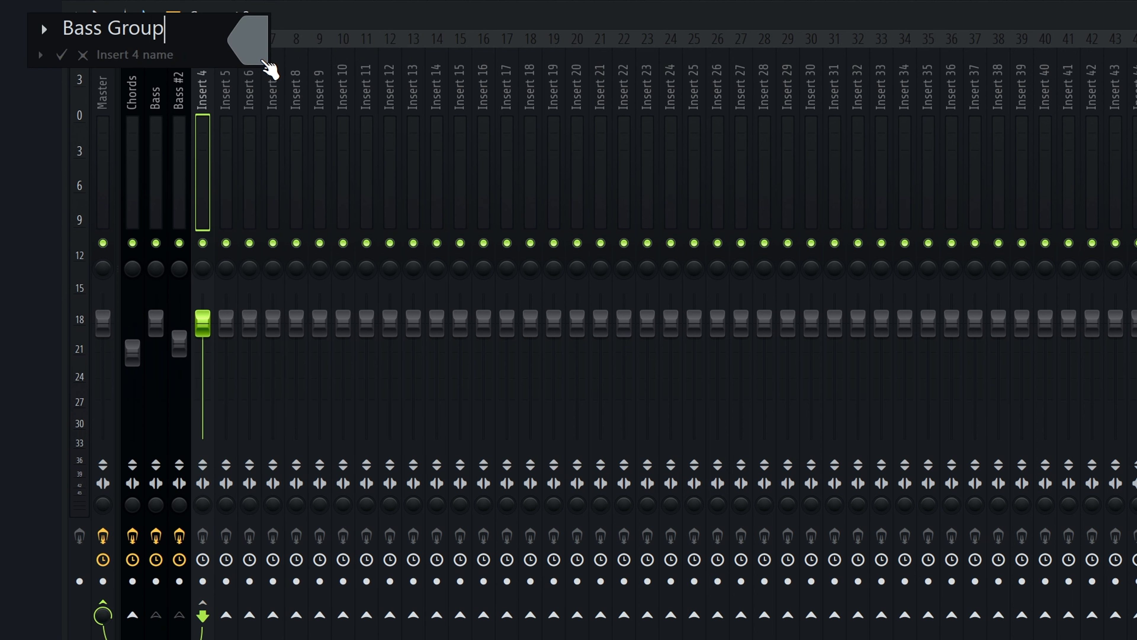
key(Return)
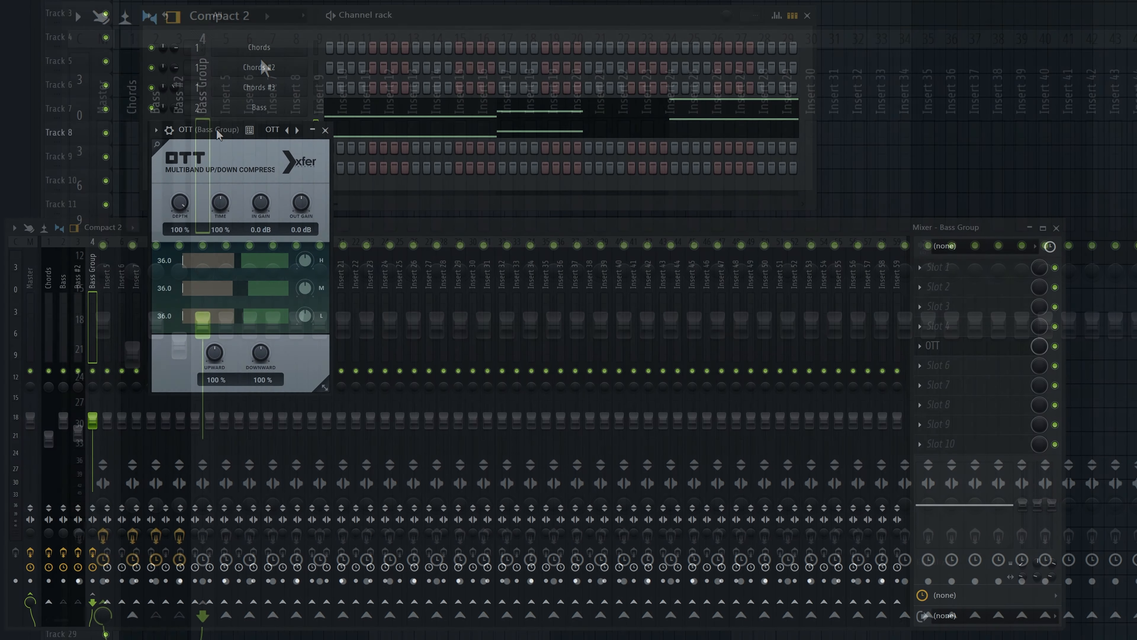
Step: Set the depth of OTT on the Bass Group track to 30 % during playback, and close the plugin
key(space)
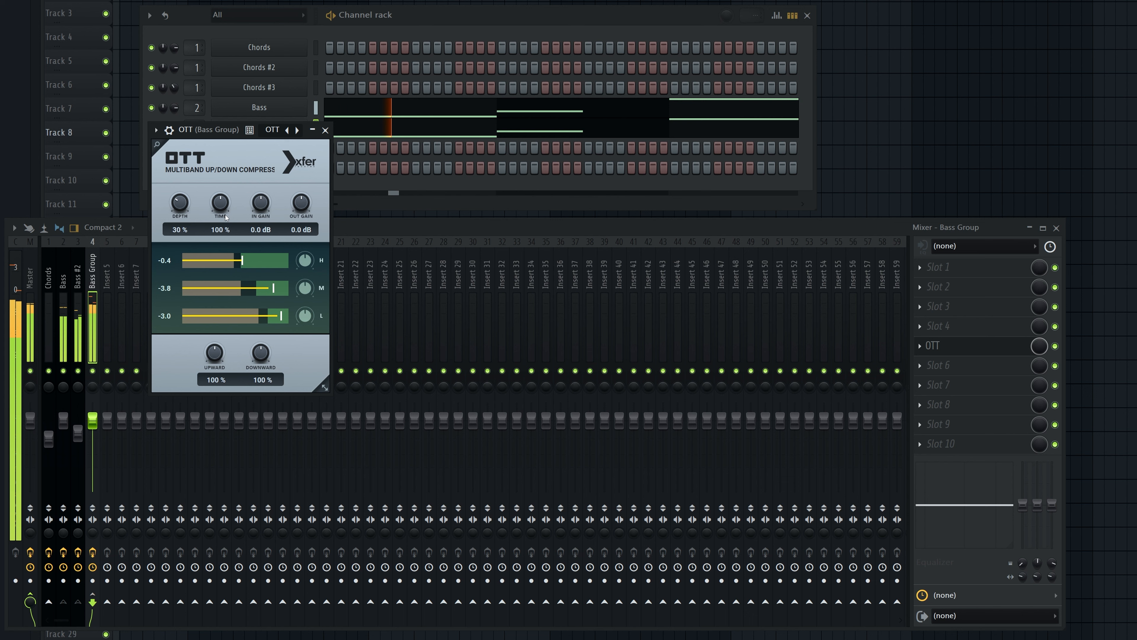
click(325, 130)
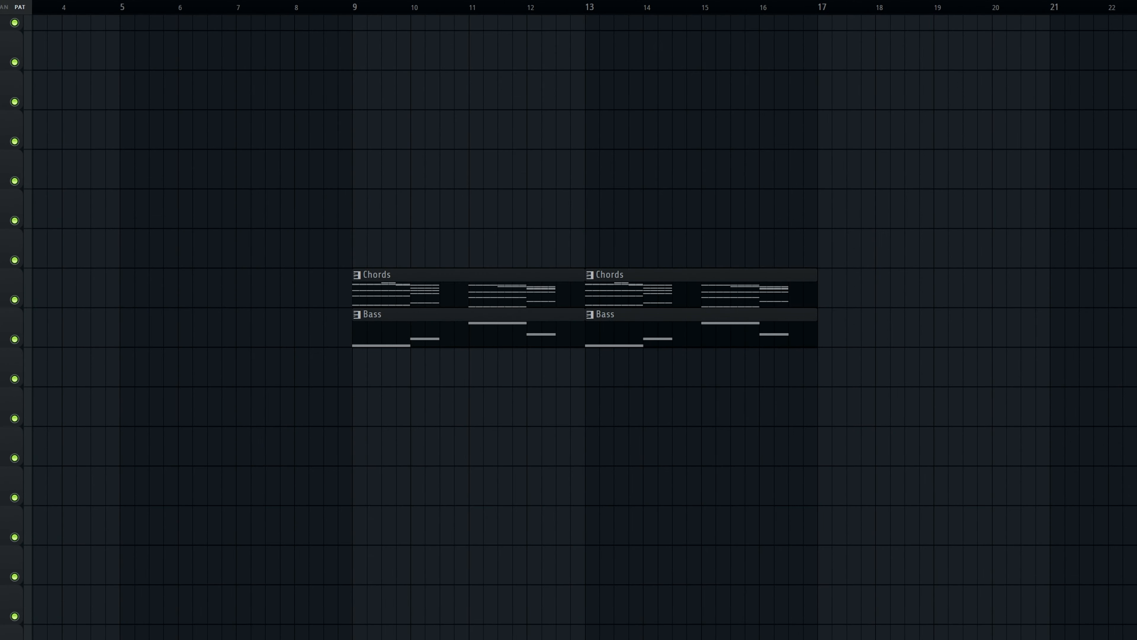
Step: Play the arranged Chords and Bass clips from bar 9 to hear them together
click(356, 9)
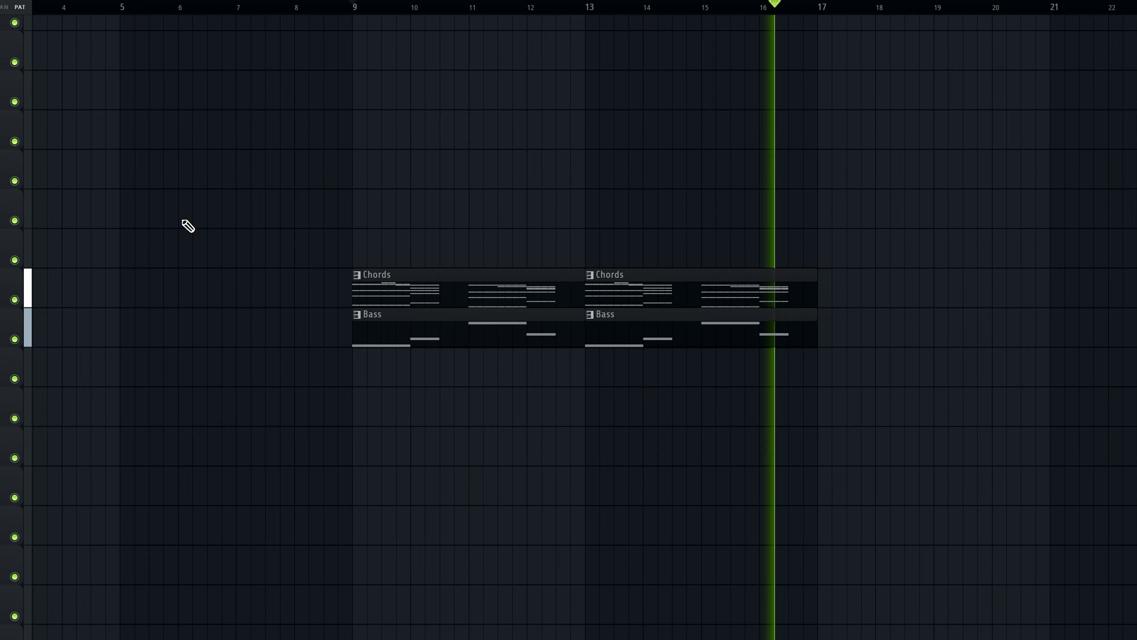
key(space)
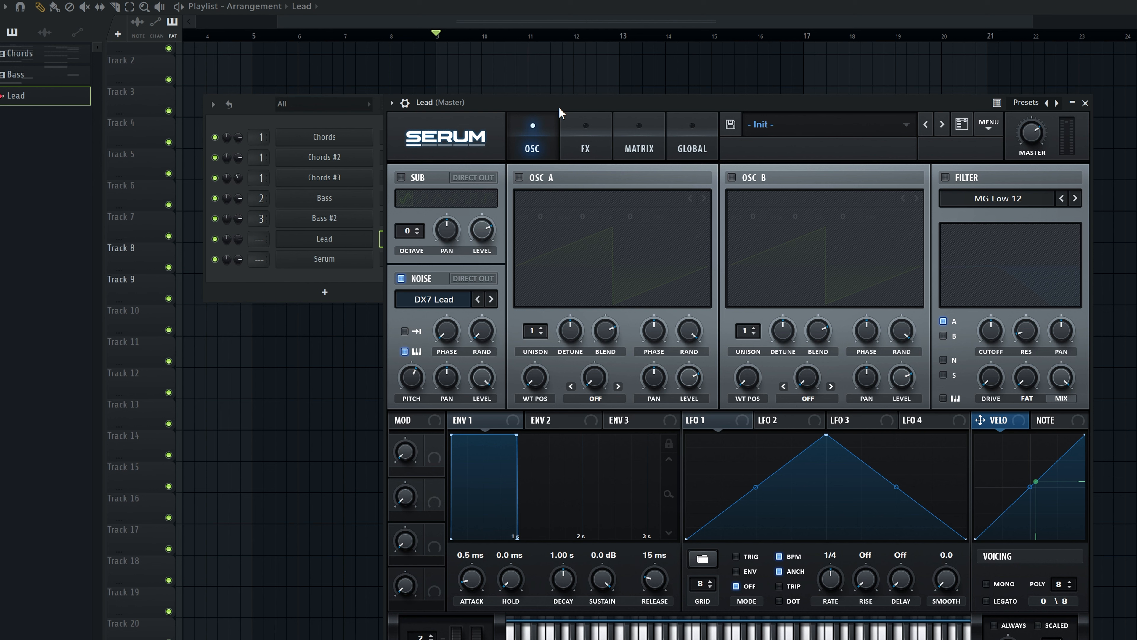
Step: Open the Lead channel's notes in the piano roll
click(20, 53)
click(238, 242)
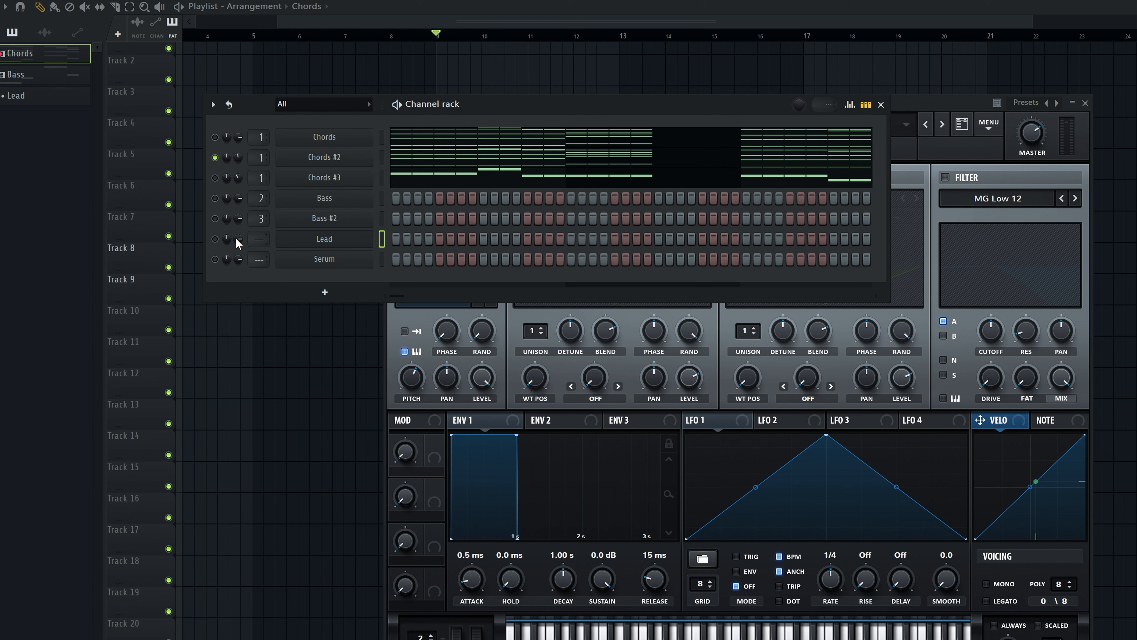
right_click(375, 242)
click(394, 236)
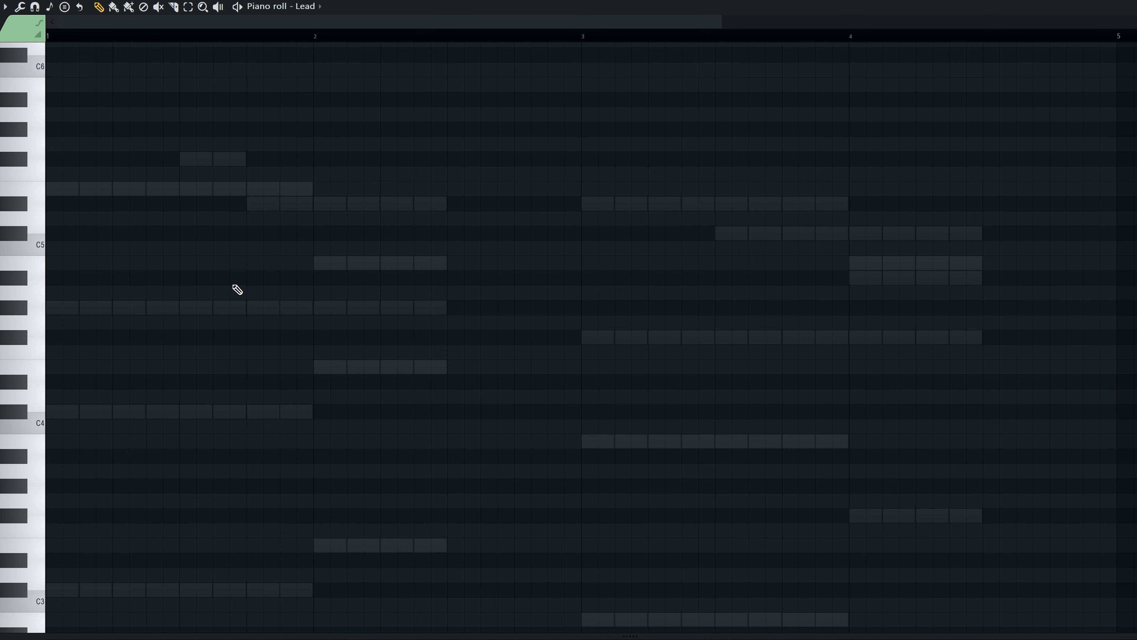
Step: Draw the lead's opening notes in bar 1: a three-beat E6 followed by a one-beat D#6
drag(192, 188, 148, 188)
drag(251, 204, 452, 204)
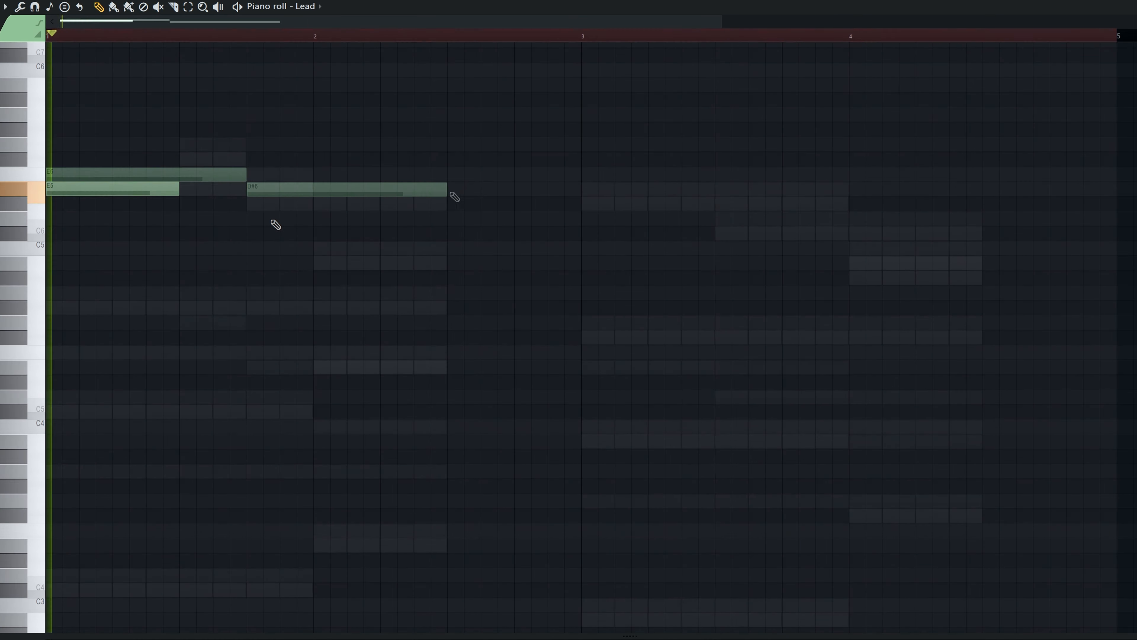
drag(177, 188, 246, 188)
scroll(313, 193, down, 1)
drag(446, 190, 309, 196)
Step: Add a two-beat G#5 at bar 2 and a two-beat G#6 halfway through bar 2, and play the phrase
click(332, 353)
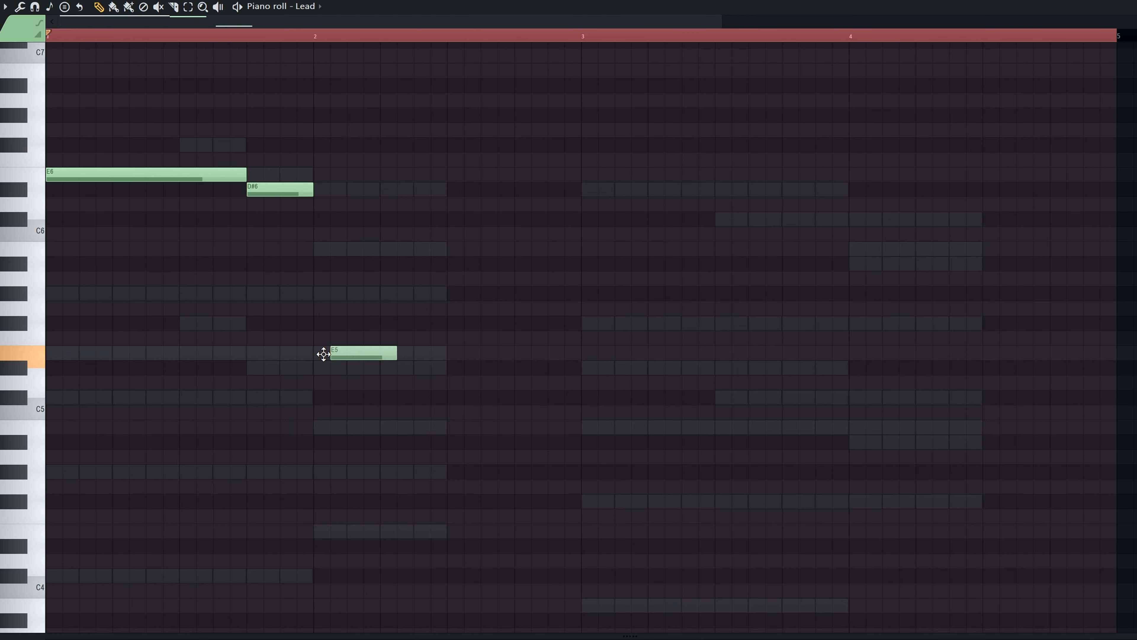
drag(350, 351, 447, 294)
key(space)
scroll(475, 282, up, 3)
key(space)
click(459, 205)
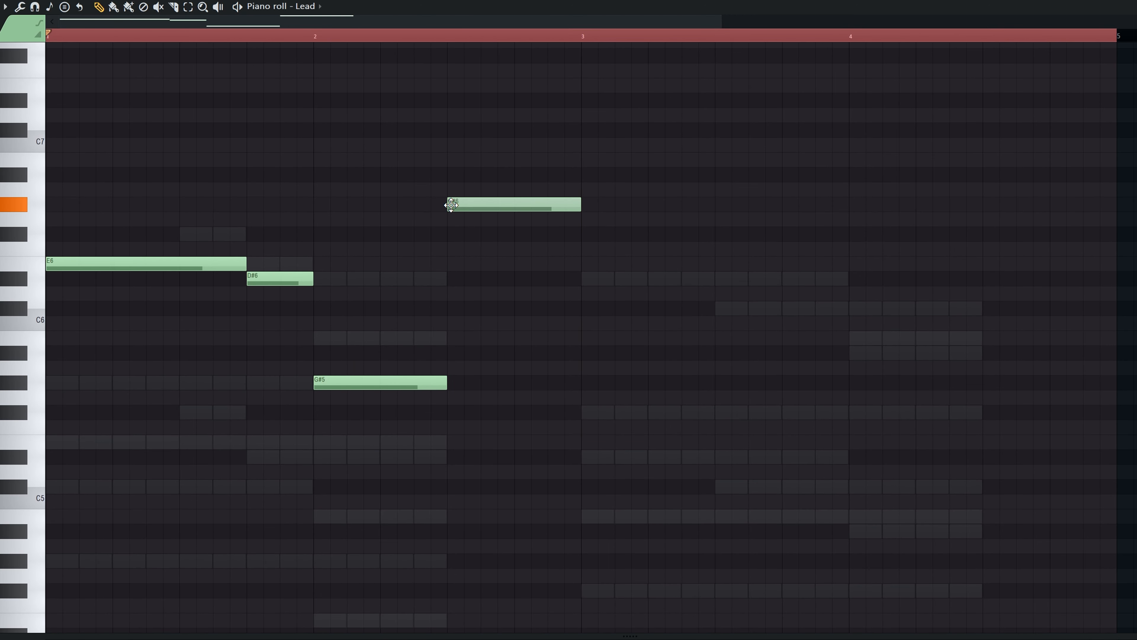
key(space)
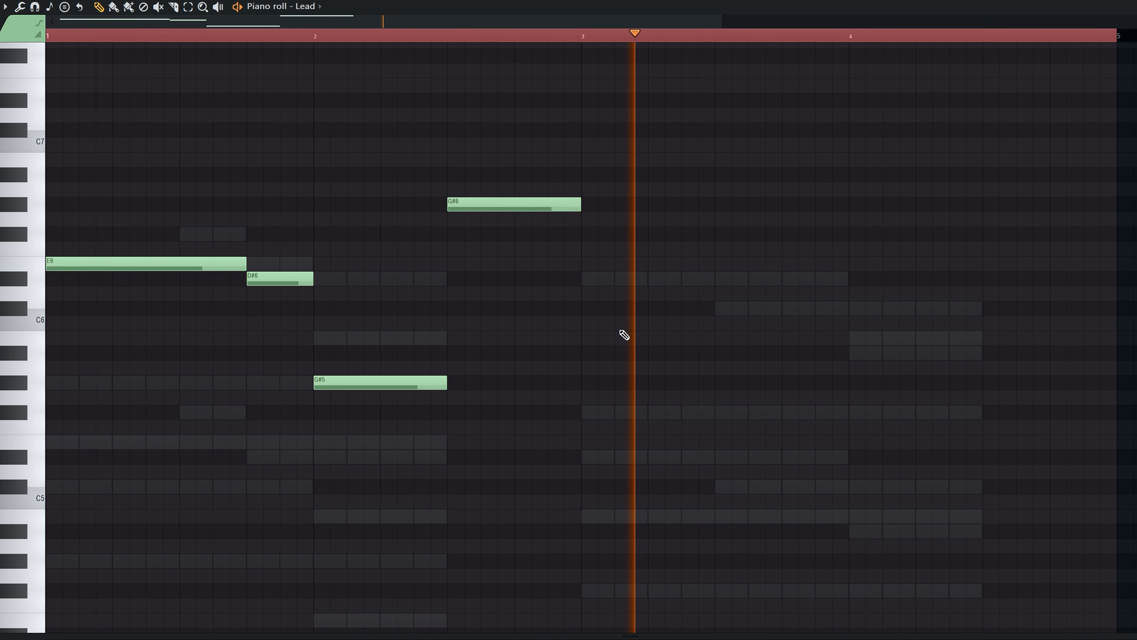
key(space)
click(583, 282)
key(space)
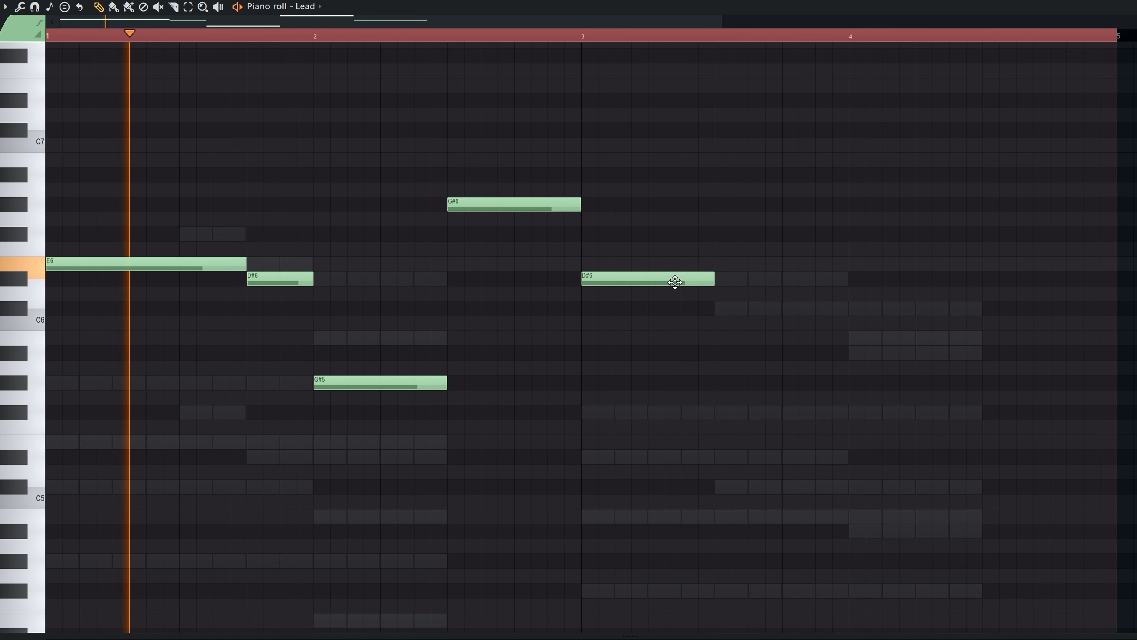
key(space)
right_click(579, 282)
Step: Duplicate the two-bar lead phrase to bar 3, and lower the copy's first note to D#6 and second note to C#6 during playback
key(ctrl+a)
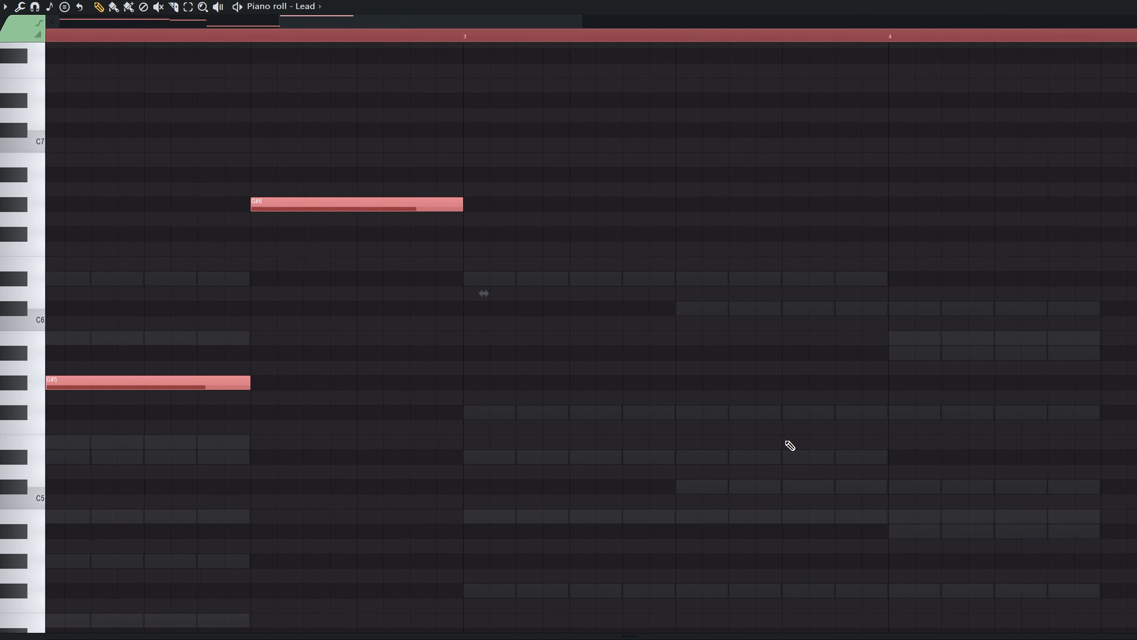
key(ctrl+b)
key(ctrl+d)
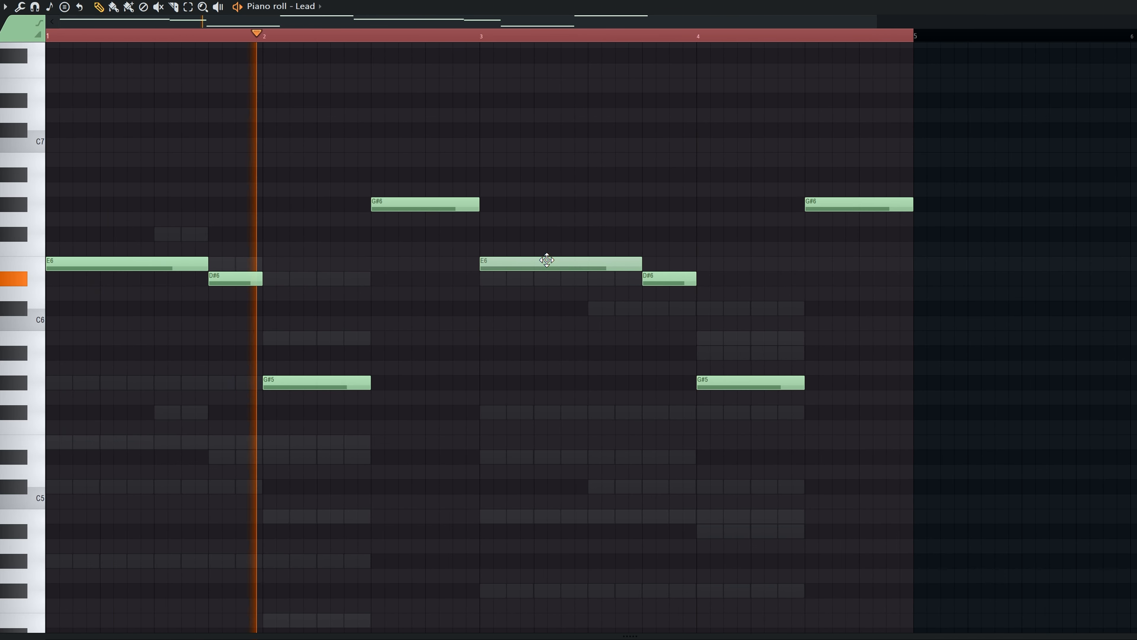
drag(545, 260, 547, 276)
drag(660, 282, 661, 311)
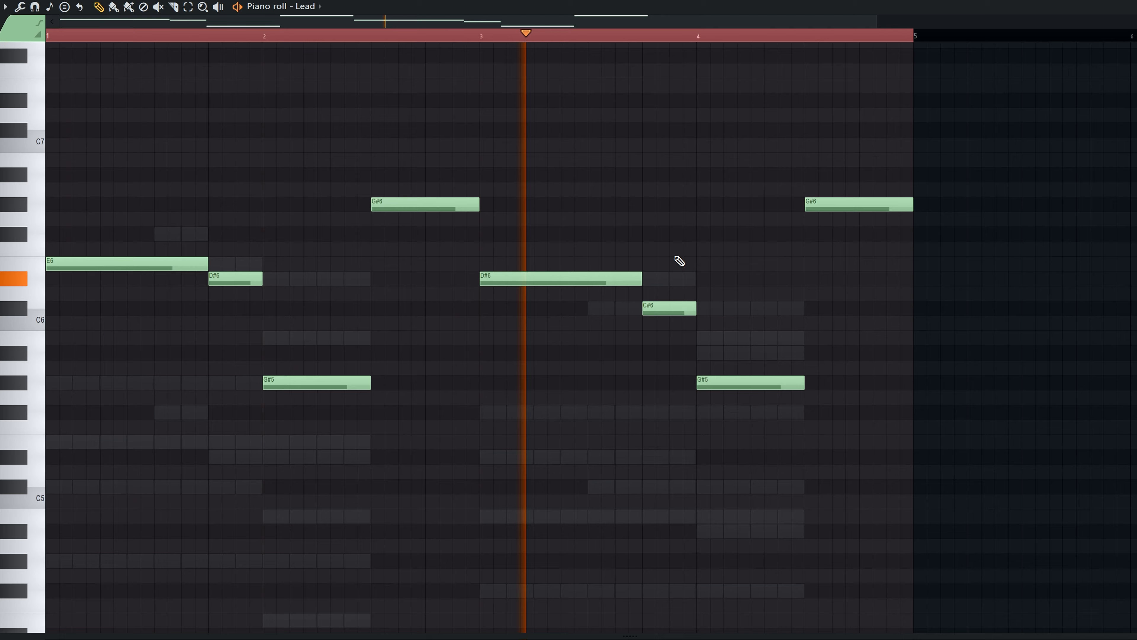
key(space)
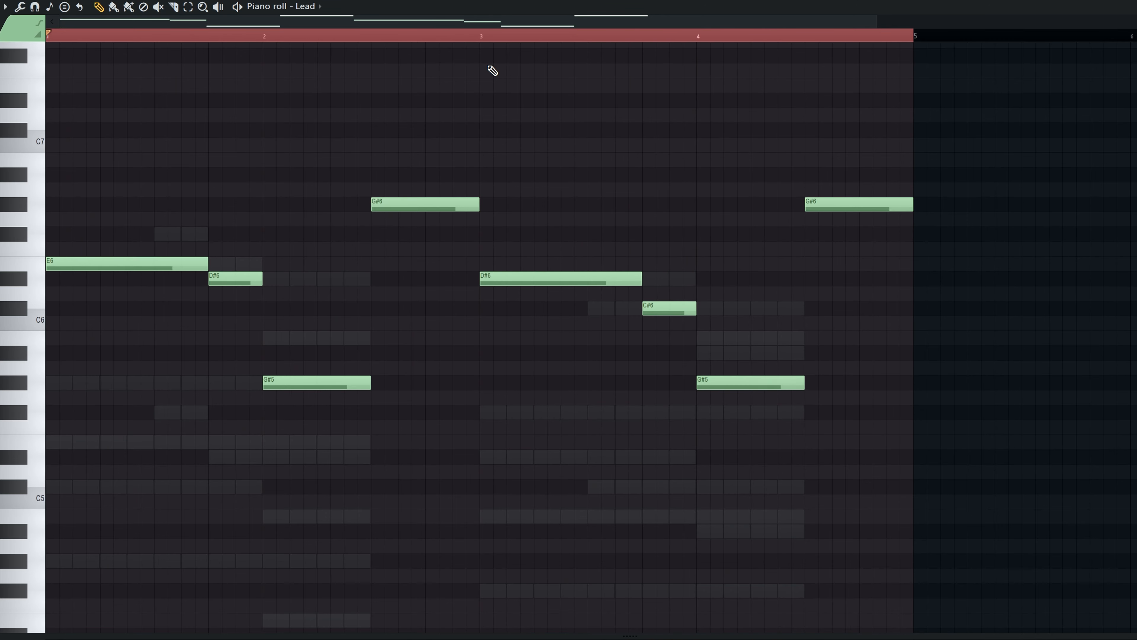
Step: Lower the last note of bar 3 to B5 and raise the first note of bar 4 to F#6, playing the melody from bar 3
key(space)
key(space)
drag(668, 305, 666, 336)
key(space)
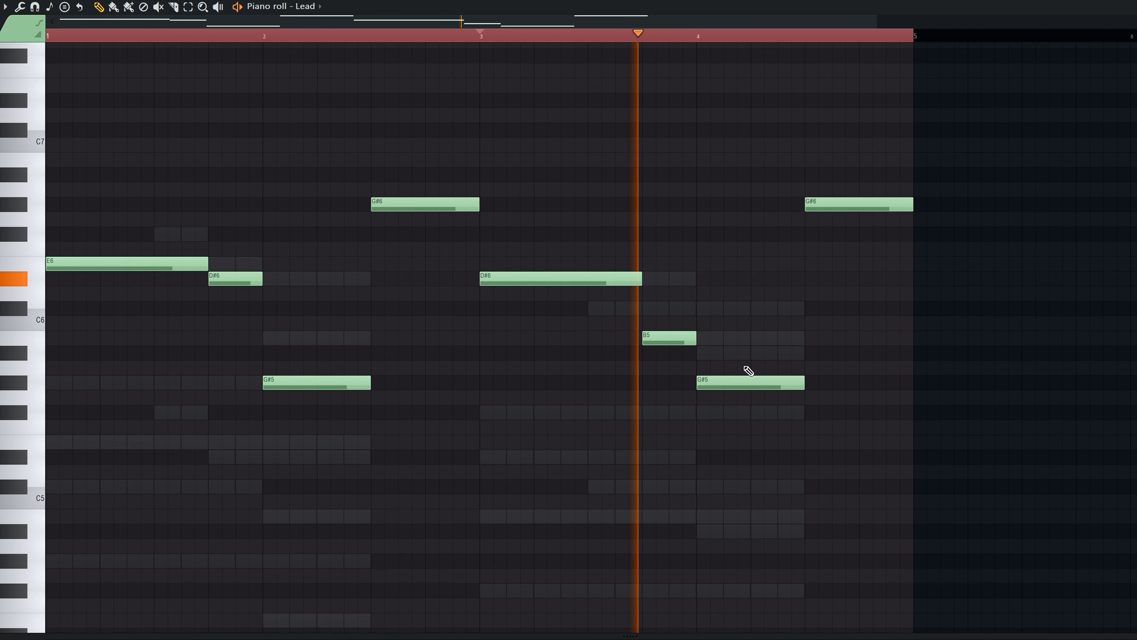
key(space)
drag(742, 378, 741, 227)
key(space)
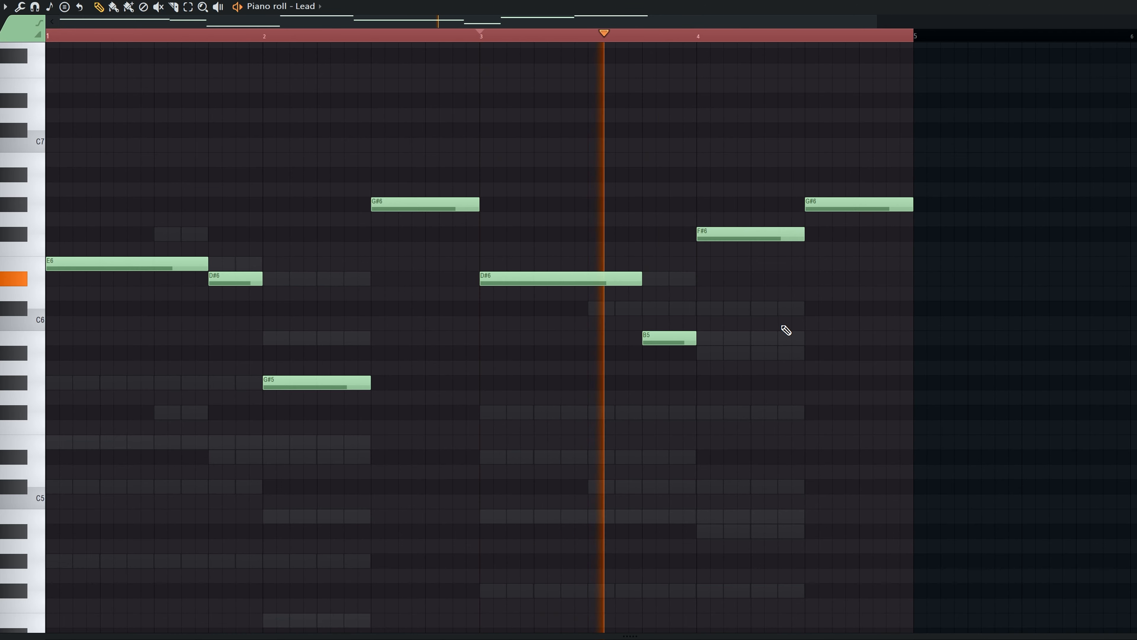
key(space)
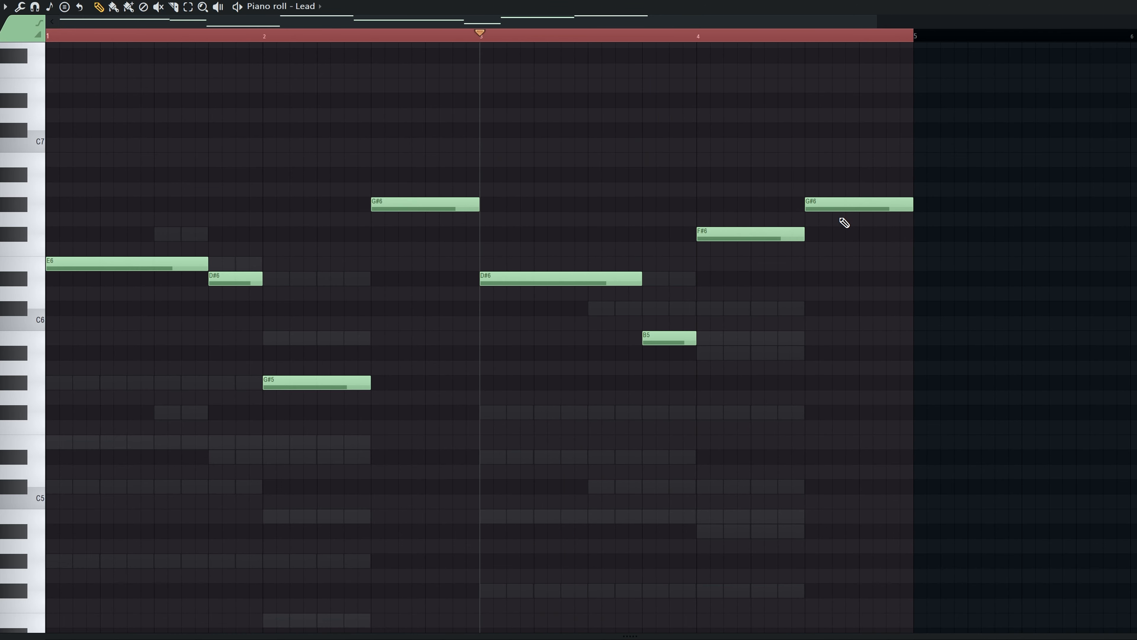
Step: Change the ending of bar 4 to a one-beat E7 followed by a one-beat D#7 during playback
key(space)
drag(842, 202, 856, 159)
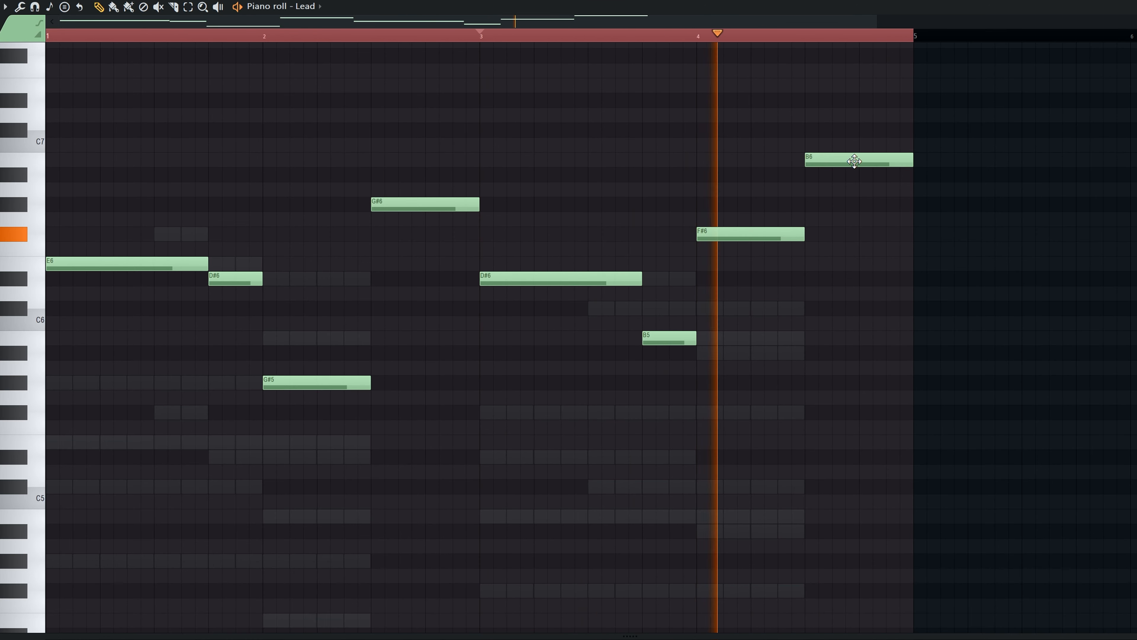
scroll(854, 202, up, 2)
drag(850, 206, 858, 147)
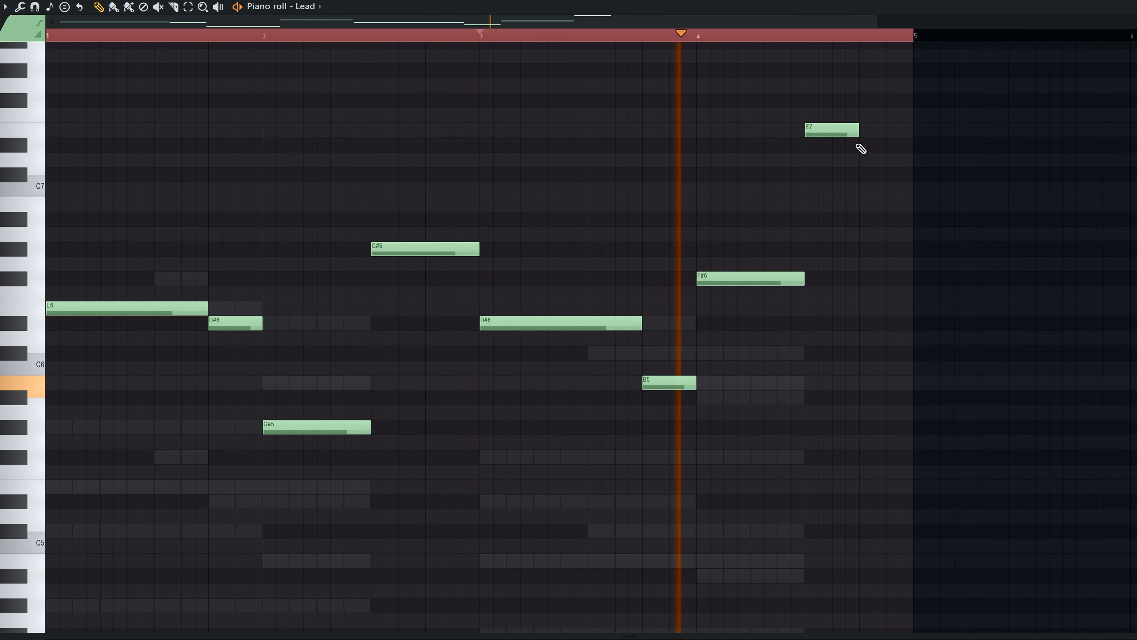
click(864, 145)
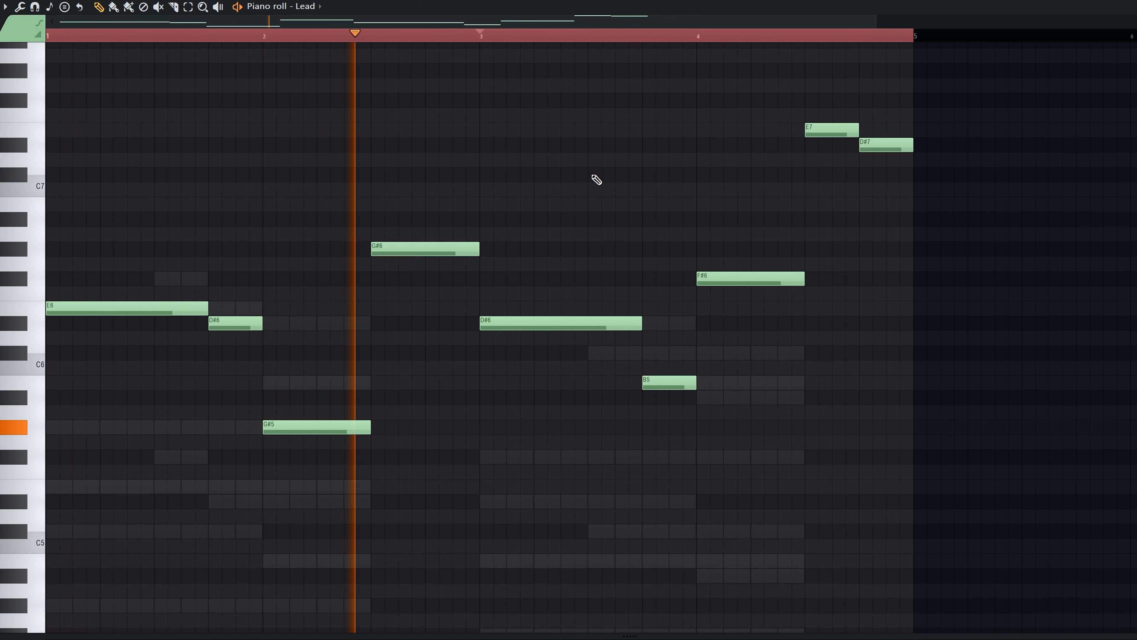
Step: Transpose the whole lead melody up one octave, clear the selection and play it through
key(space)
key(ctrl+a)
key(ctrl+Up)
key(space)
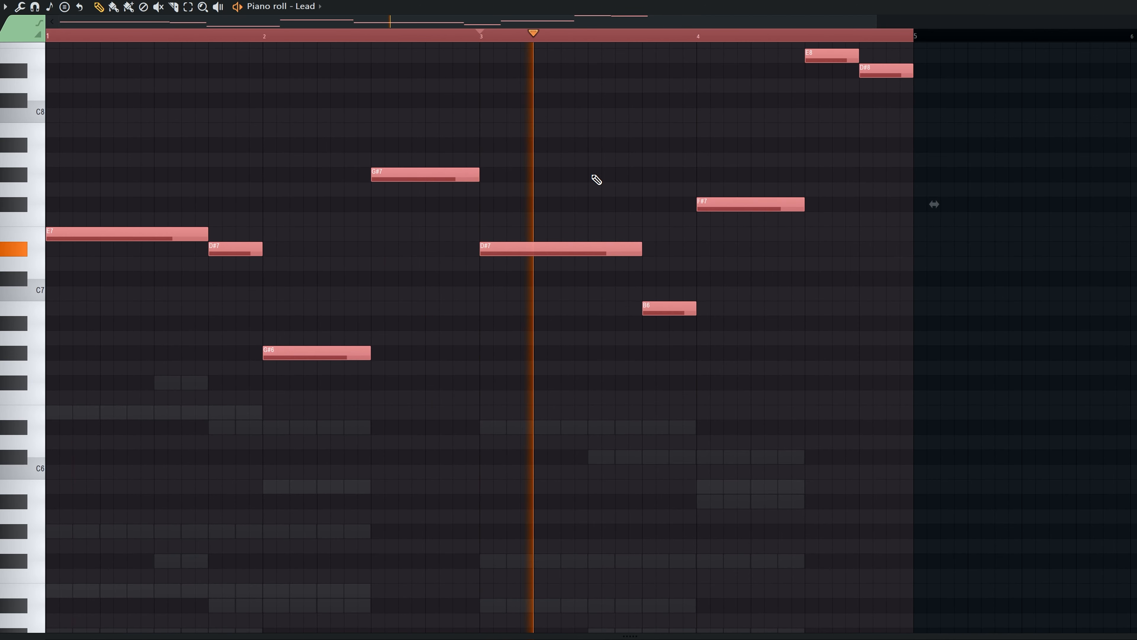
ctrl+right_click(593, 35)
ctrl+click(578, 102)
scroll(658, 102, up, 1)
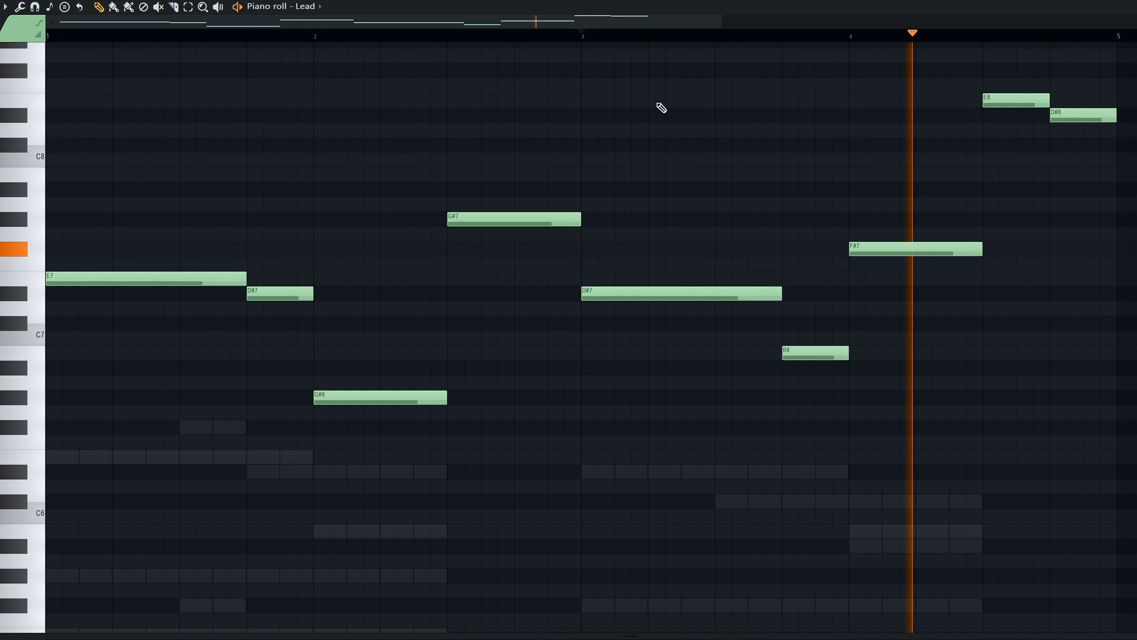
key(space)
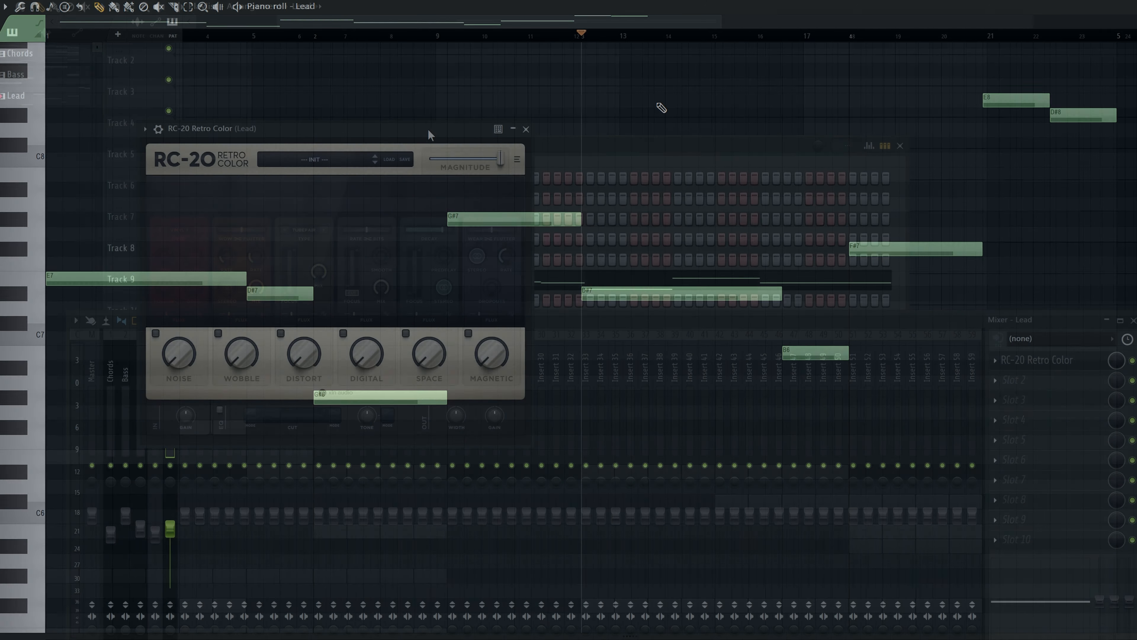
Step: Turn up the Tubepair distortion in RC-20 Retro Color on the Lead track during playback
drag(431, 121, 769, 232)
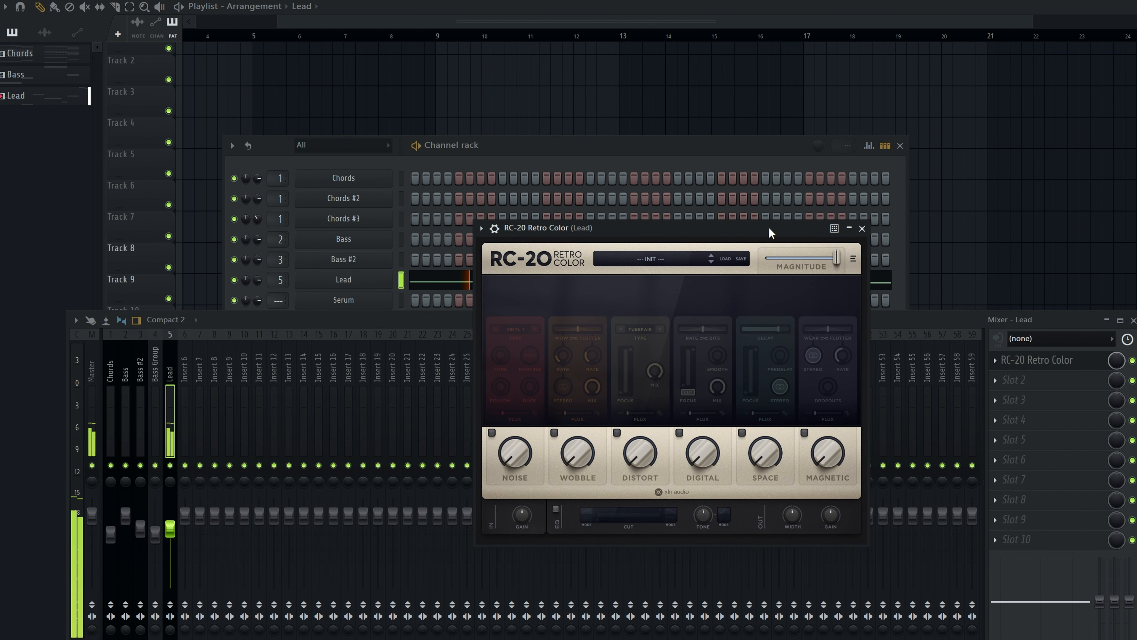
drag(636, 467, 655, 402)
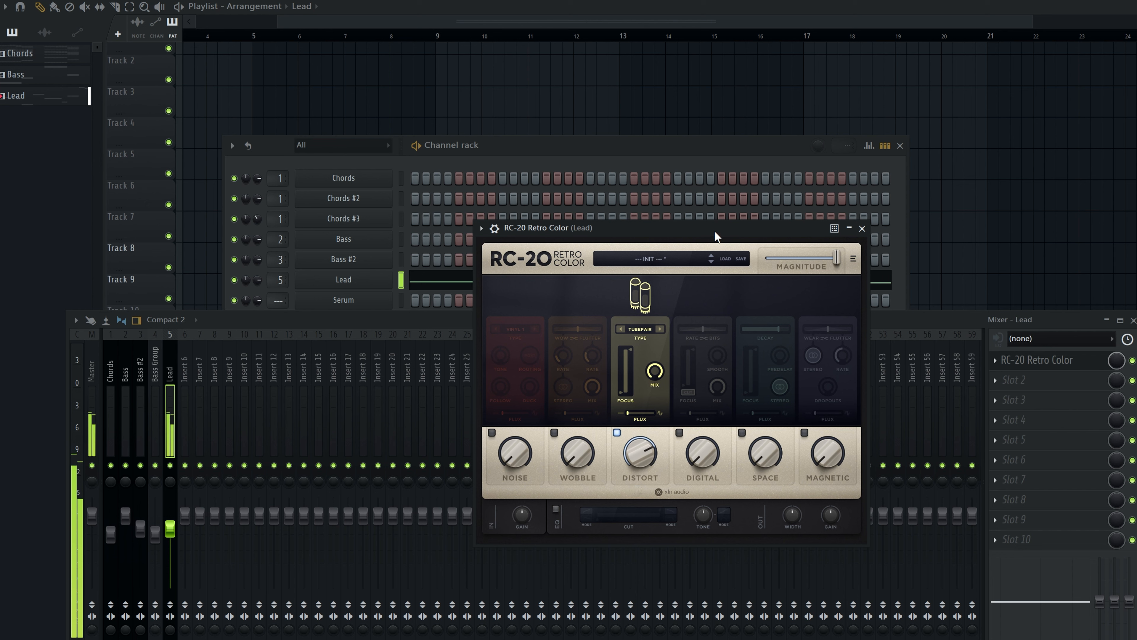
drag(715, 236, 713, 233)
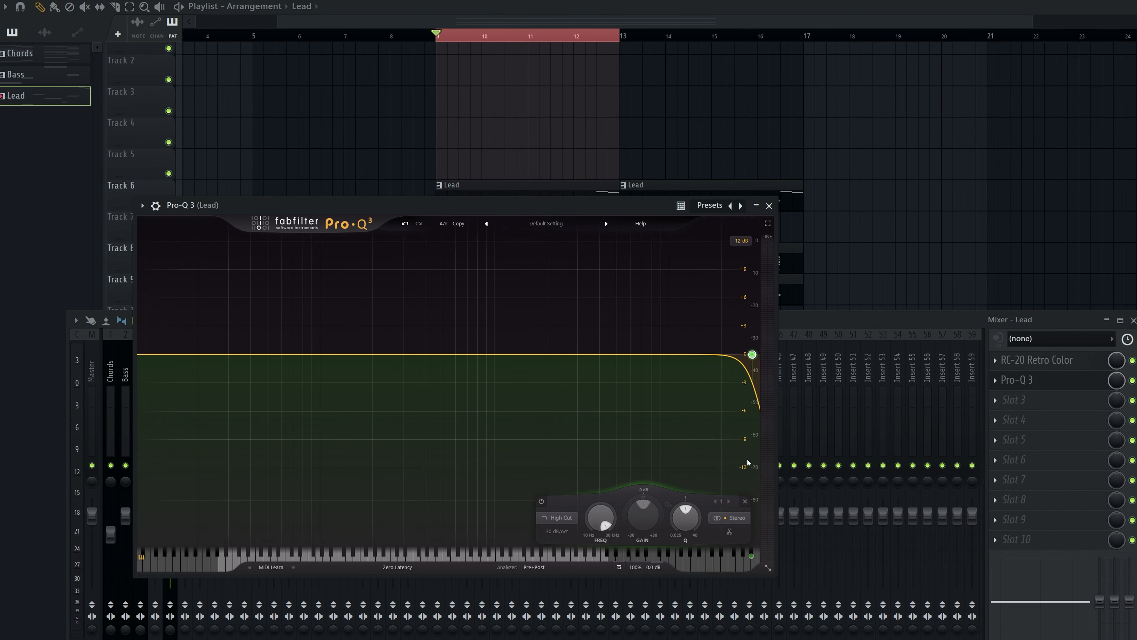
Step: Create an automation clip for the high-cut frequency of Pro-Q 3 on Lead, and move it to Track 5 above the first Lead clip
right_click(600, 517)
click(657, 596)
click(627, 88)
scroll(563, 33, up, 3)
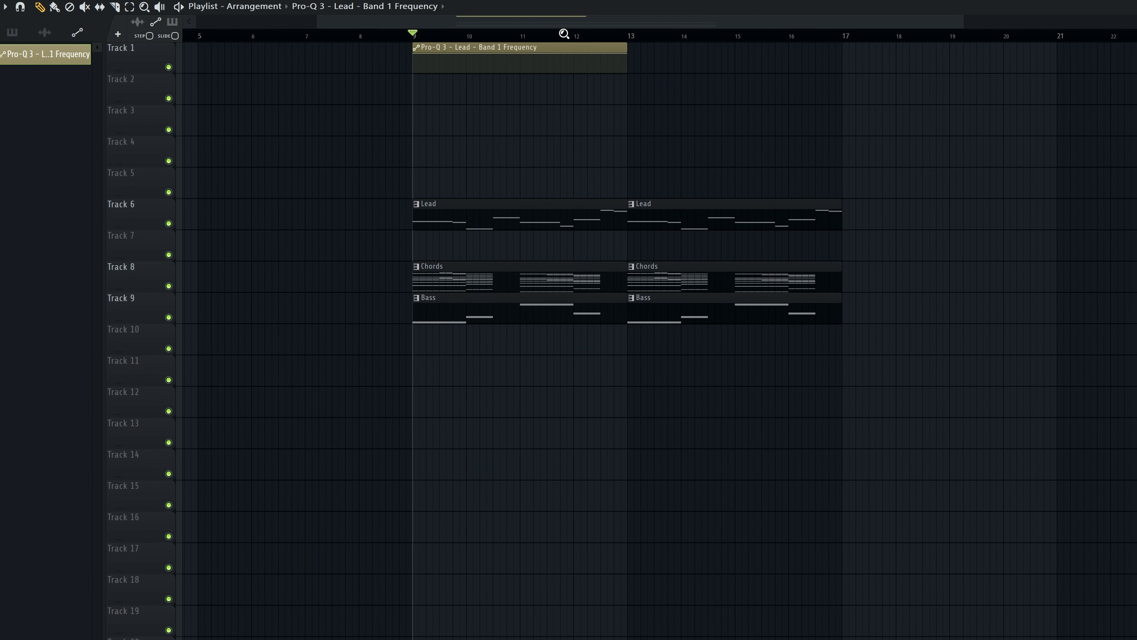
drag(612, 58, 605, 184)
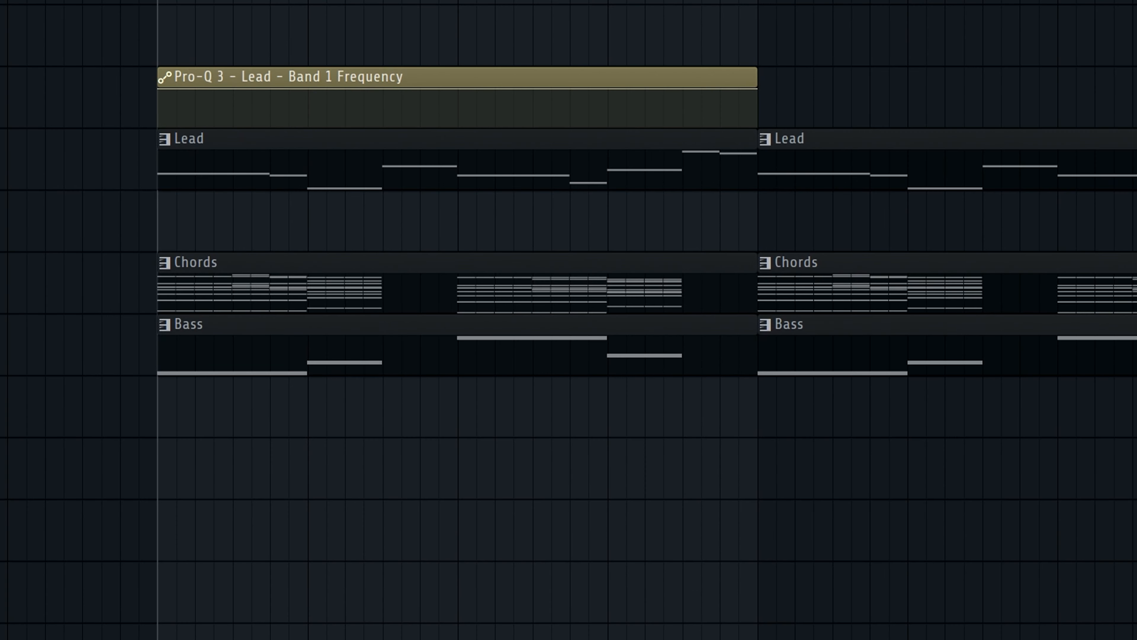
Step: Shape the frequency automation with a dip halfway through bar 10 that ramps back up by bar 11, and play it from bar 9
drag(481, 302, 484, 311)
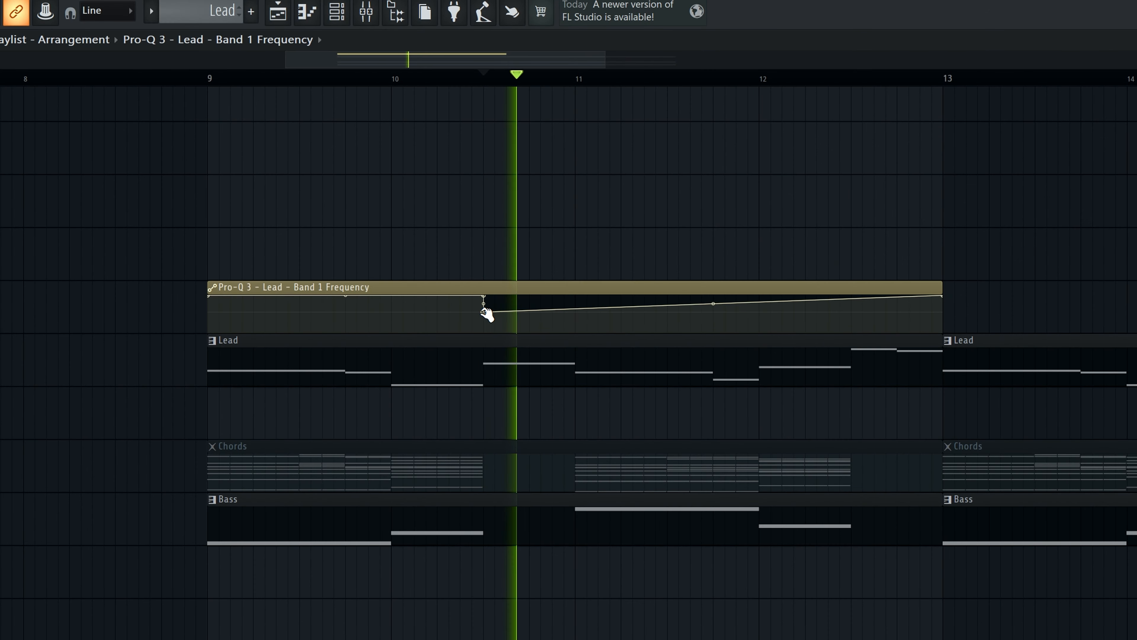
key(space)
drag(568, 310, 576, 296)
key(space)
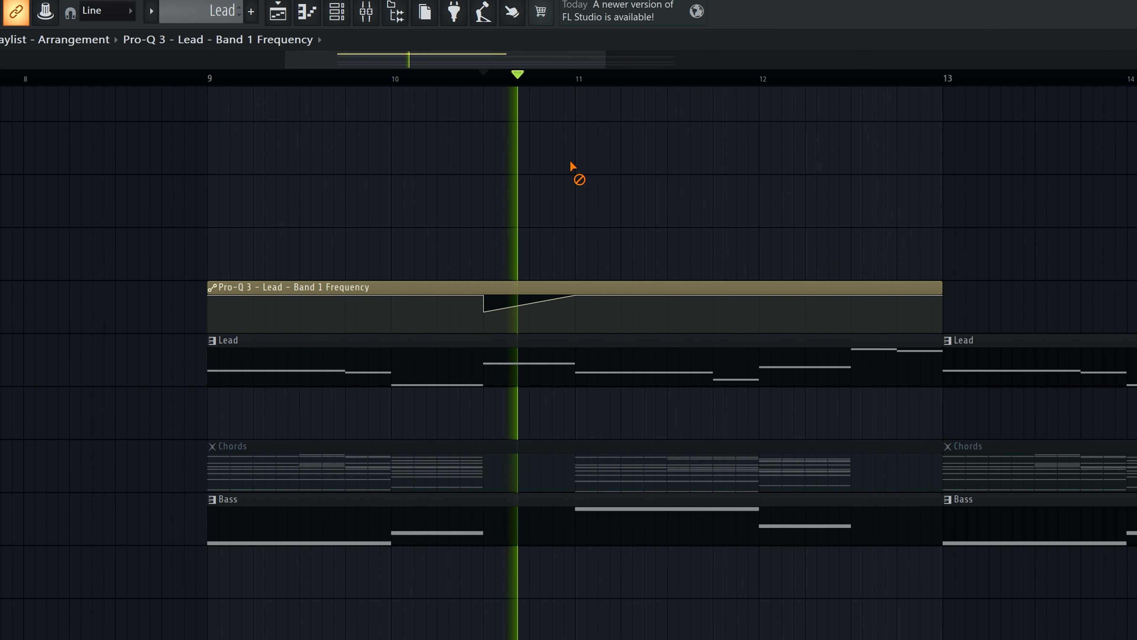
key(space)
click(230, 90)
key(space)
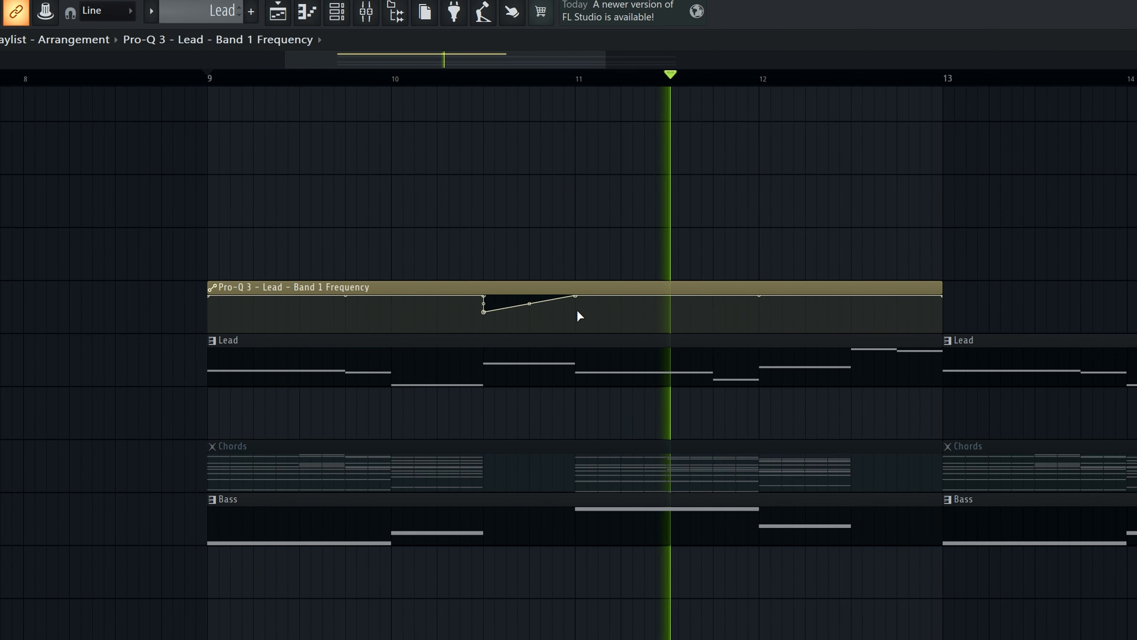
Step: Repeat the frequency dip halfway through bar 12, ramping up by bar 13, and place a copy of the automation clip at bar 13
key(space)
key(space)
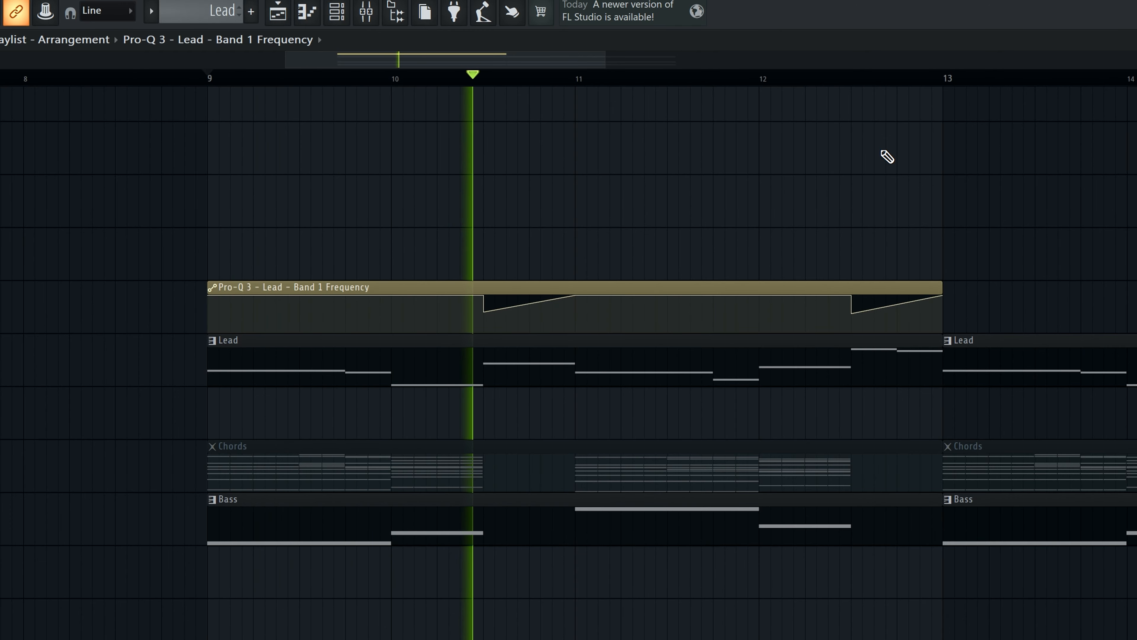
click(959, 305)
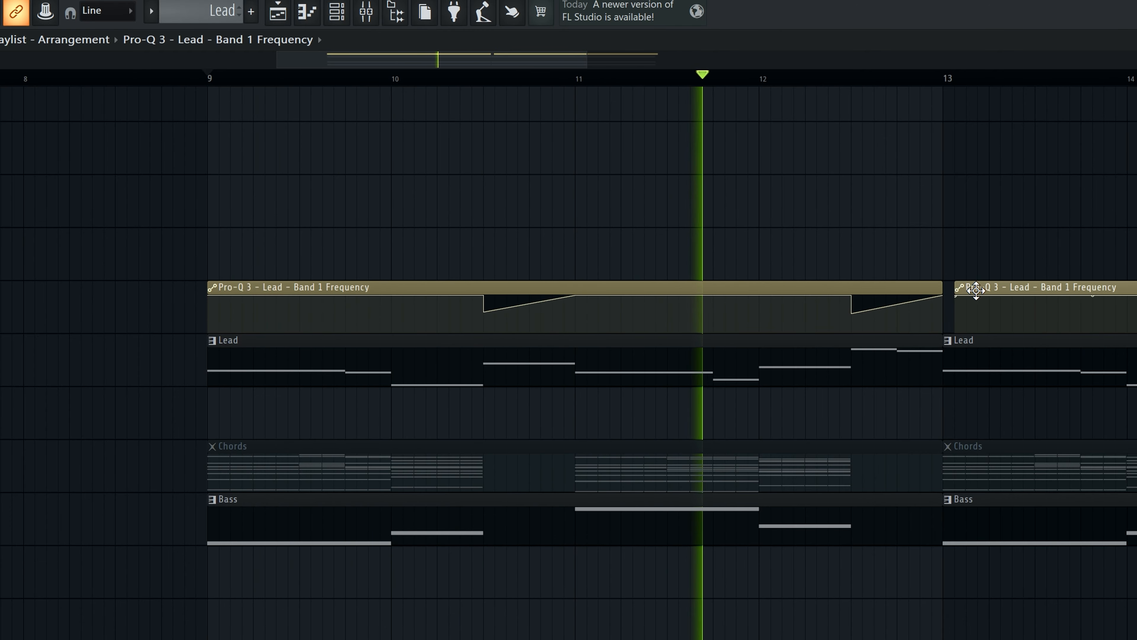
scroll(520, 221, down, 3)
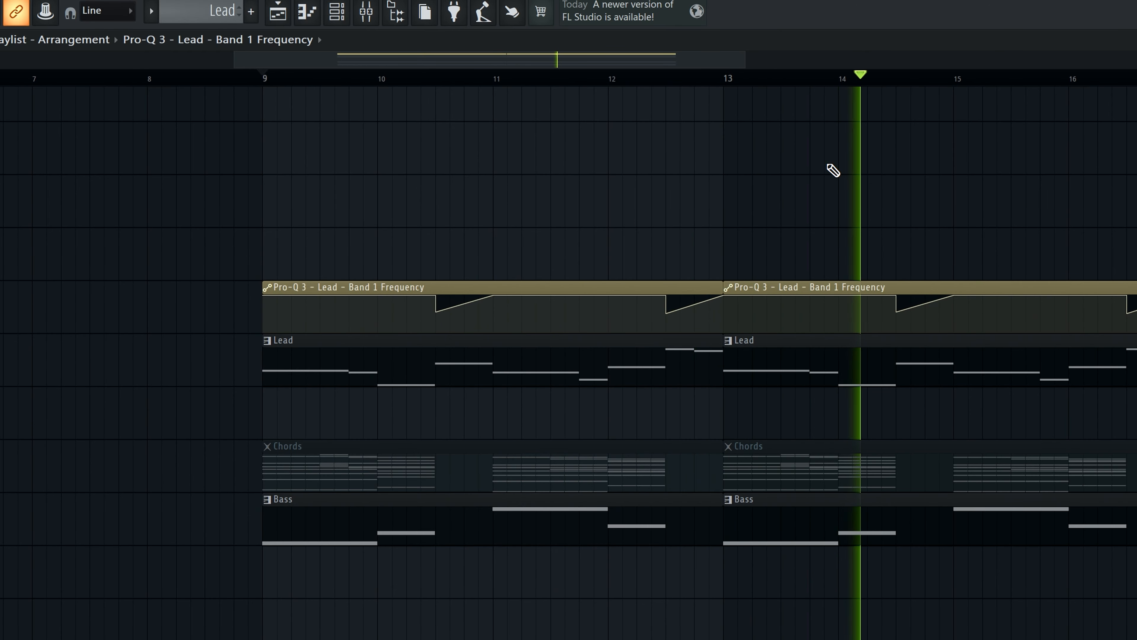
key(space)
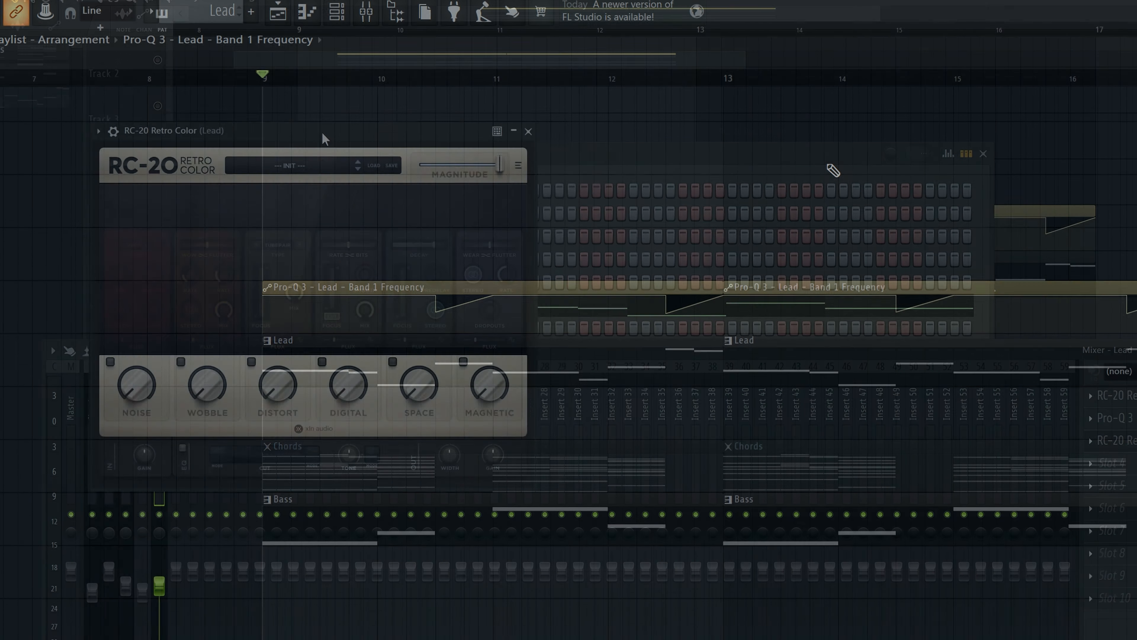
Step: Raise the Tubepair distortion in the second RC-20 Retro Color on the Lead track and narrow its output width to about 62 %
drag(325, 139, 578, 134)
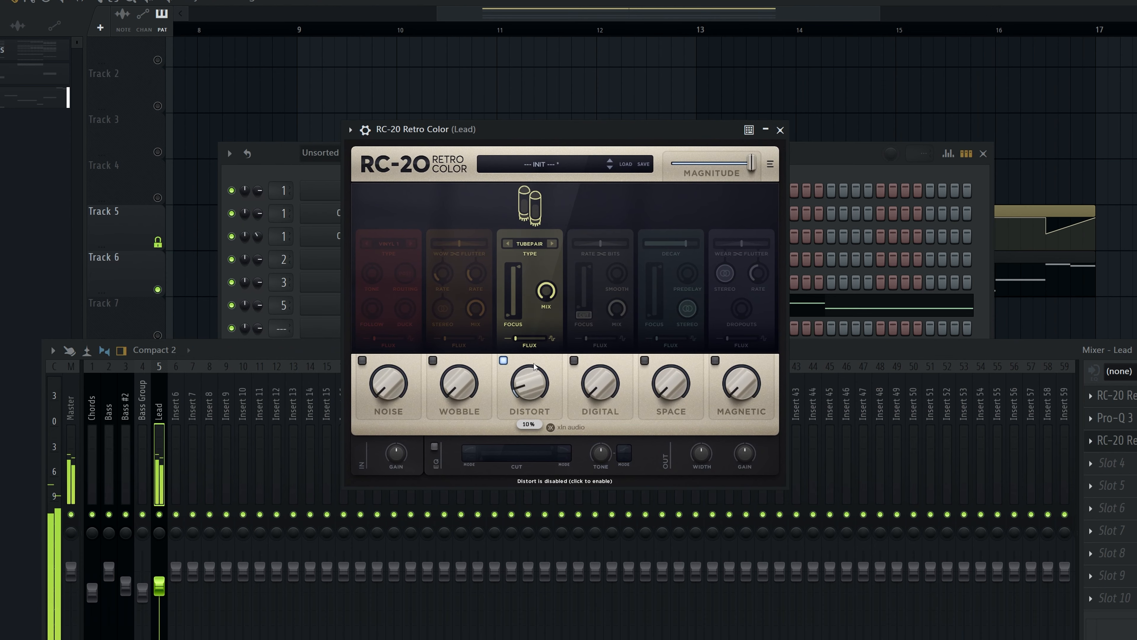
drag(533, 366, 554, 281)
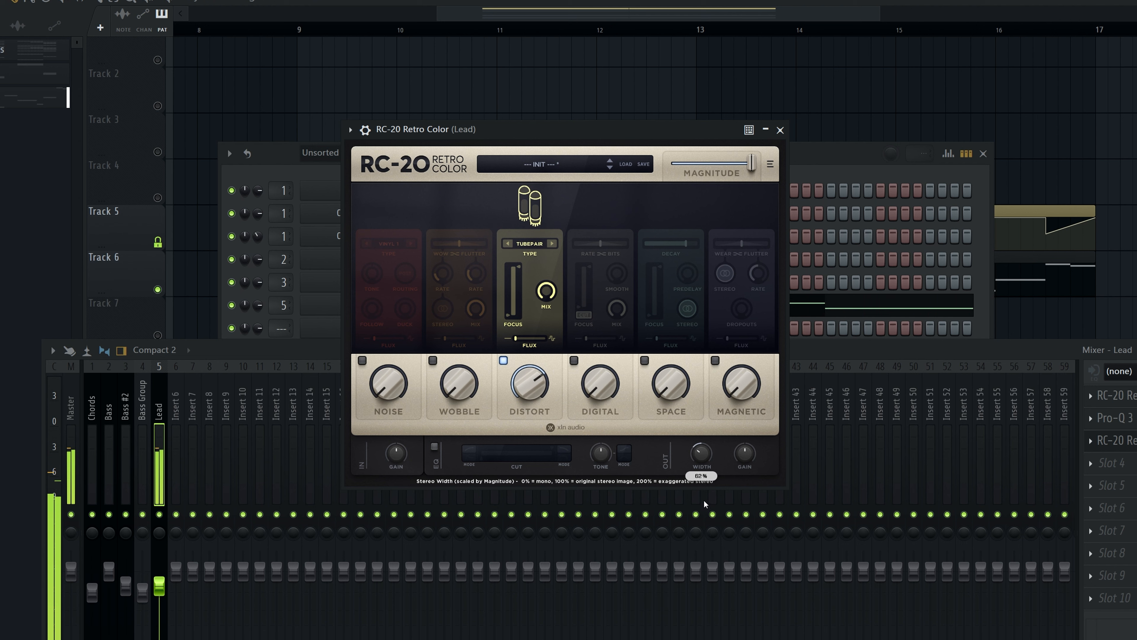
drag(687, 132, 691, 134)
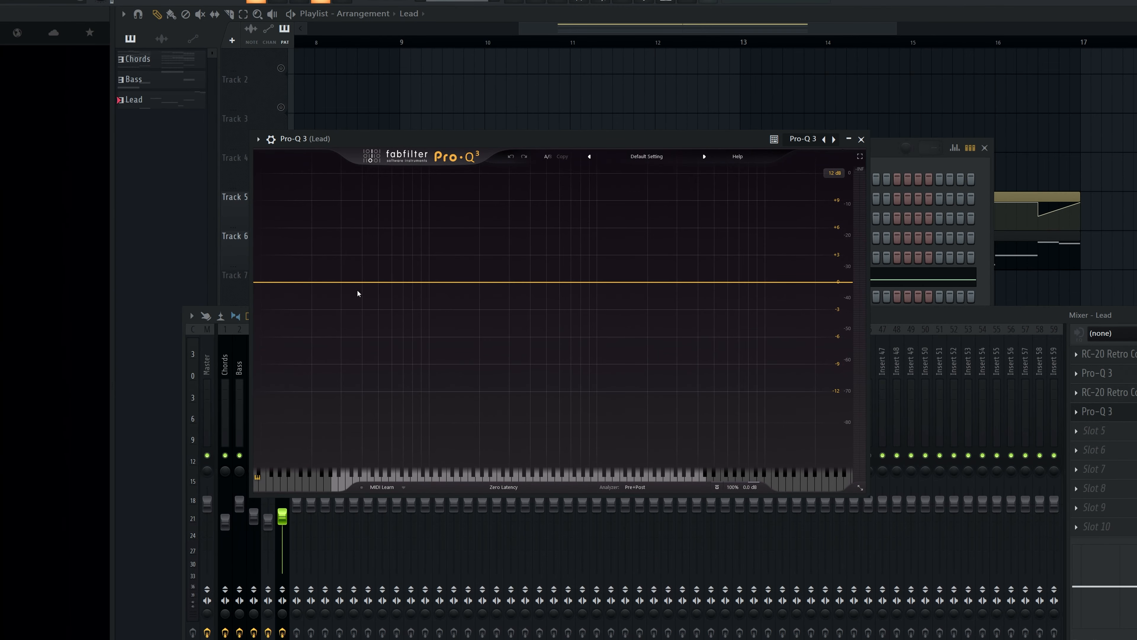
Step: Add a low cut at about 196 Hz with a 72 dB/oct slope in the second Pro-Q 3 on Lead while playing it
click(281, 282)
drag(281, 281, 478, 354)
key(space)
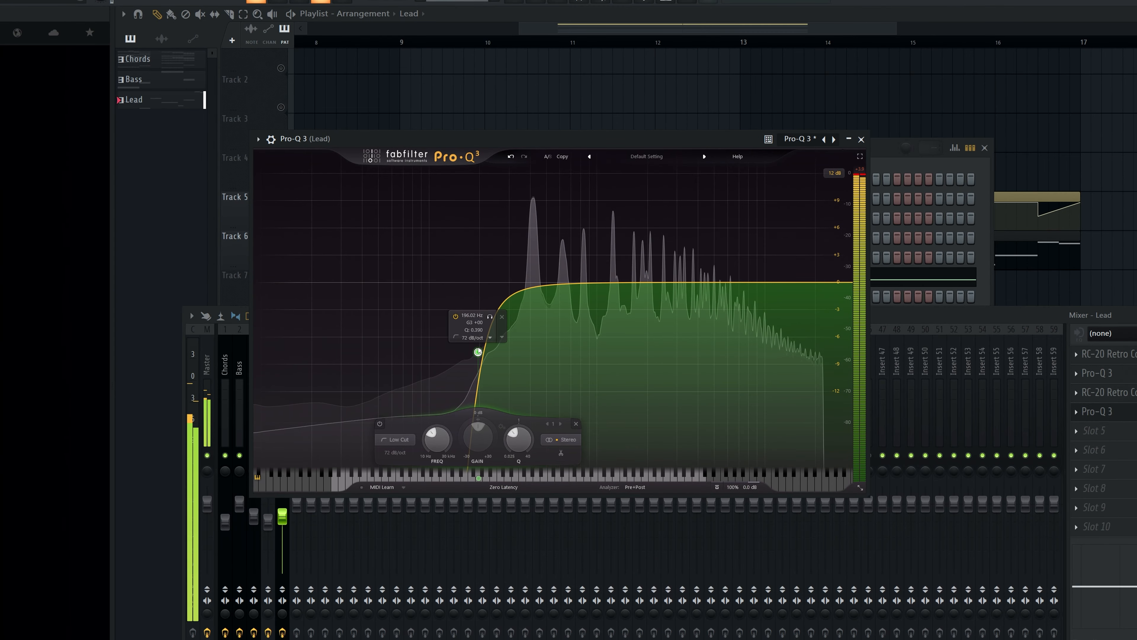
click(590, 309)
drag(590, 309, 597, 316)
scroll(583, 313, down, 3)
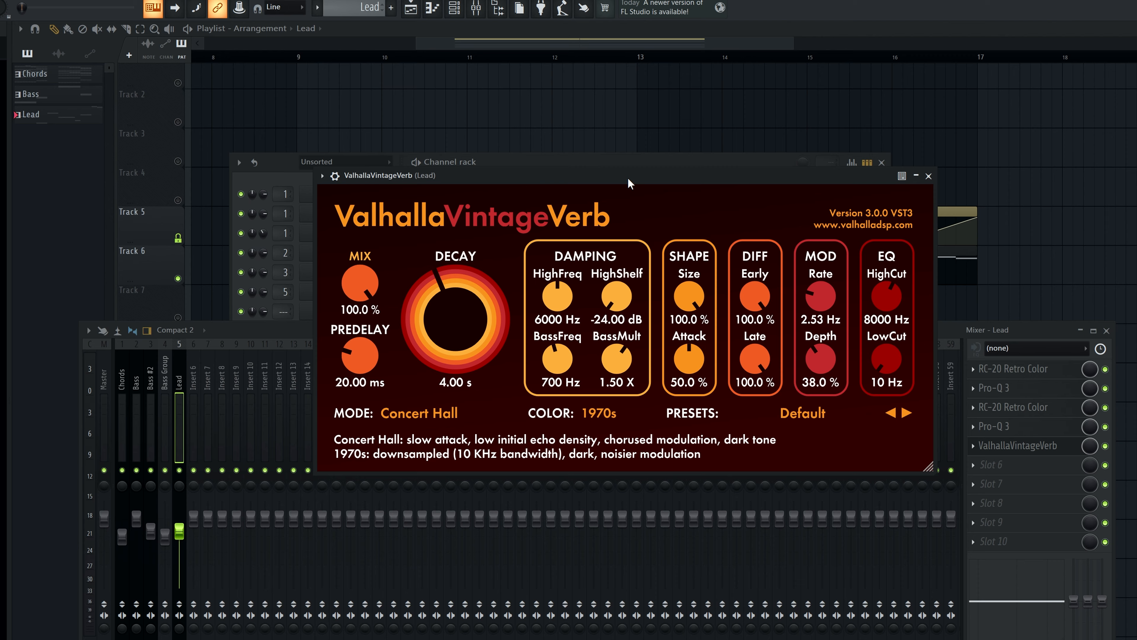
Step: Set ValhallaVintageVerb on Lead to the NOW color, 4.49 s decay, 7.20 ms predelay and 26.4 % mix
drag(629, 183, 570, 168)
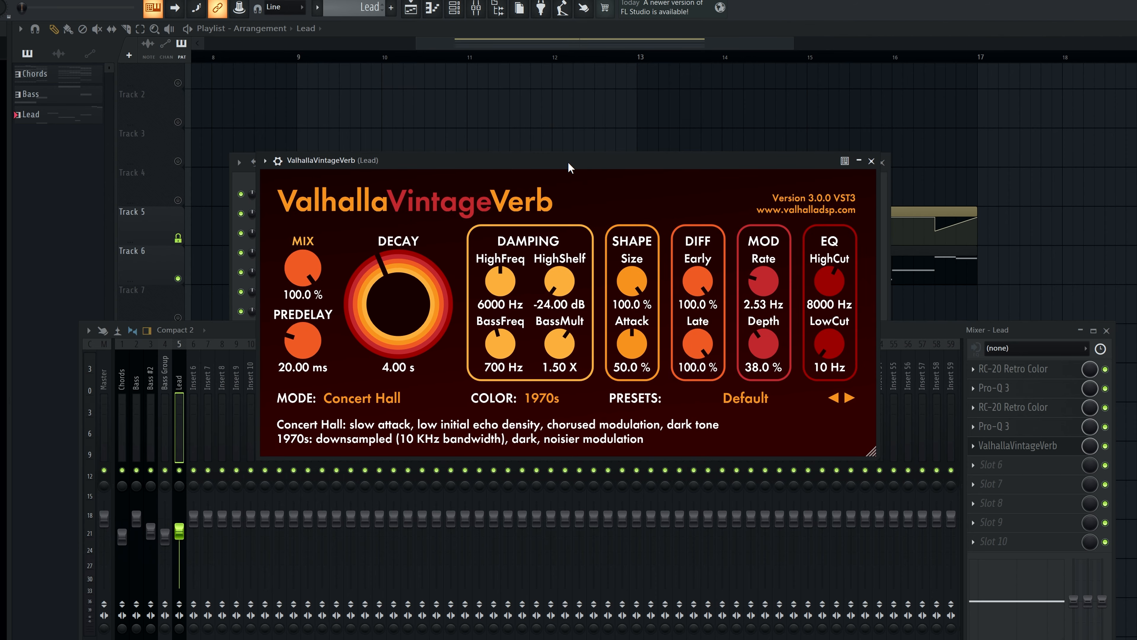
key(space)
click(540, 397)
click(551, 447)
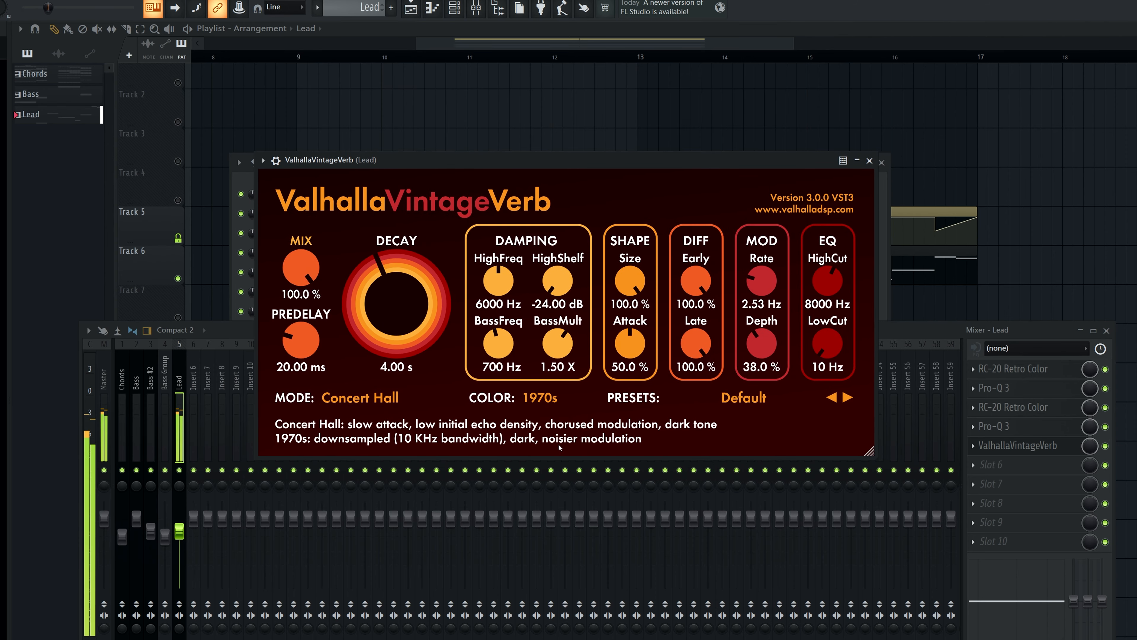
drag(371, 304, 377, 301)
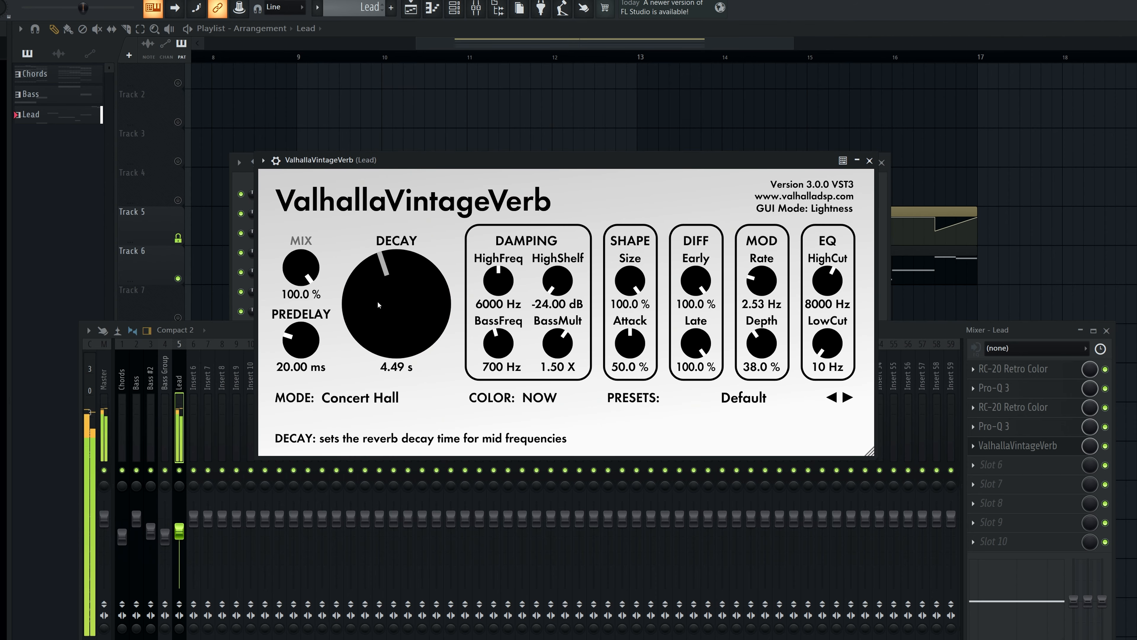
drag(299, 349, 315, 356)
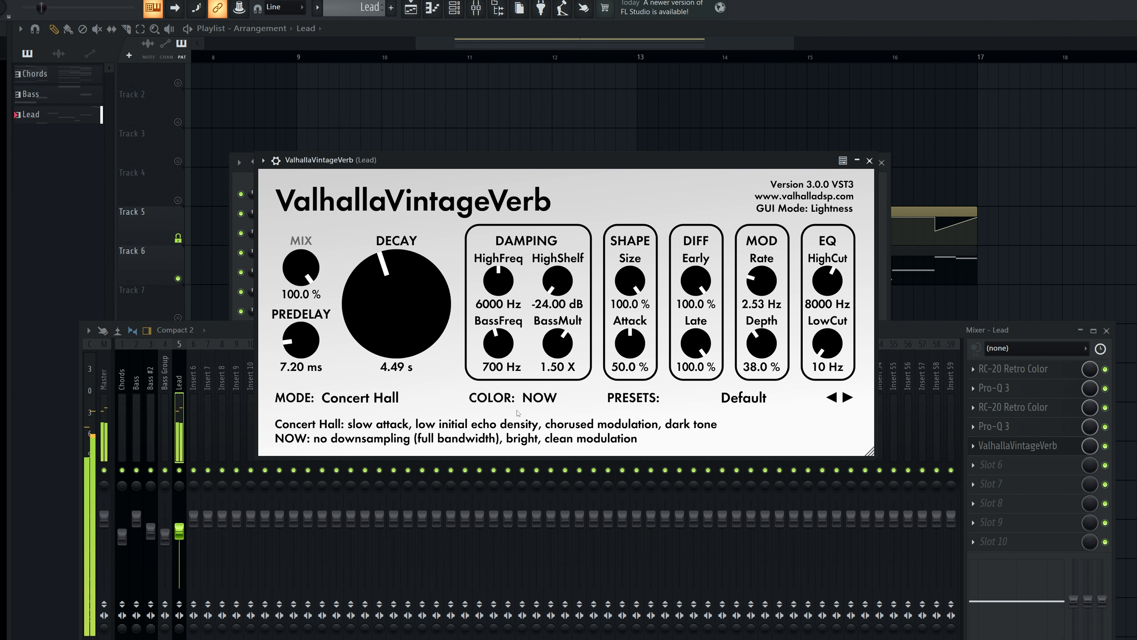
drag(300, 269, 298, 314)
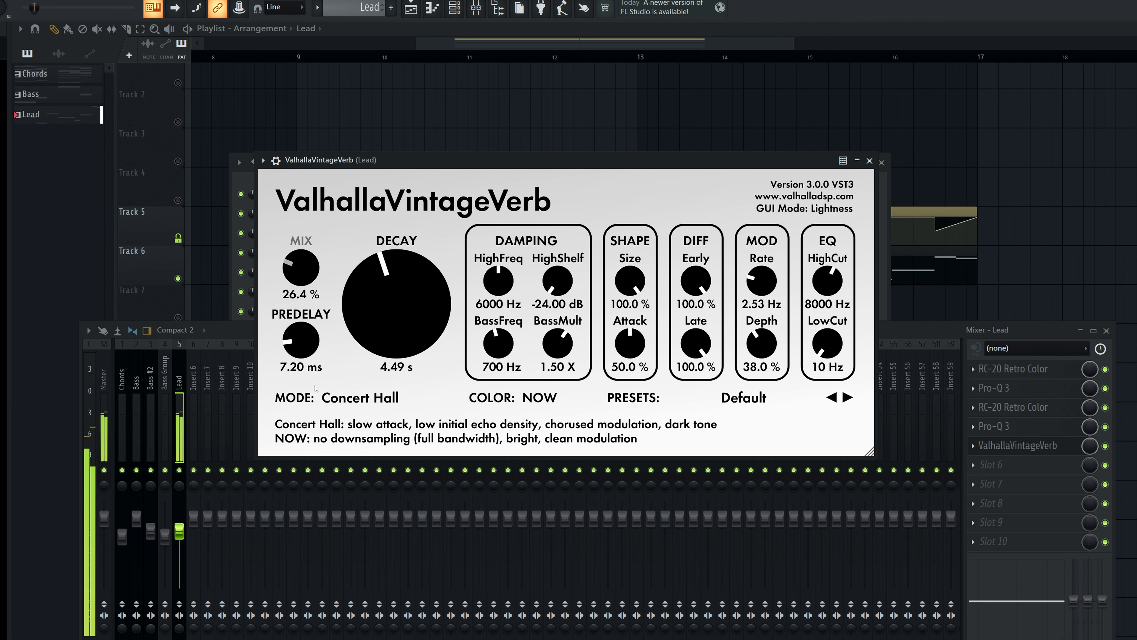
drag(411, 159, 410, 153)
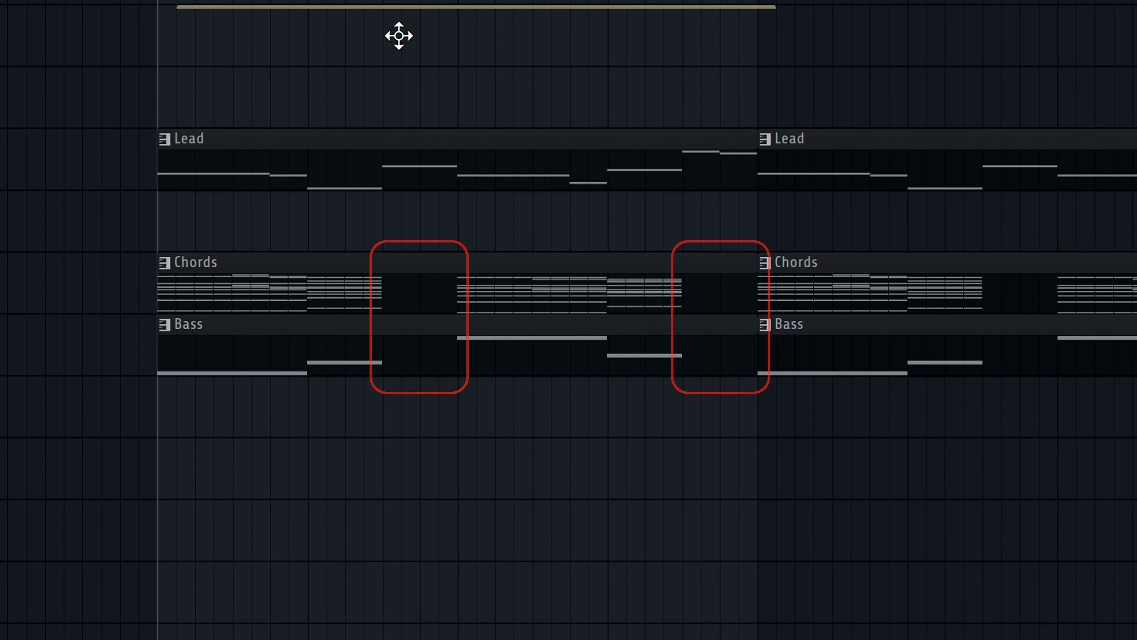
drag(399, 36, 381, 96)
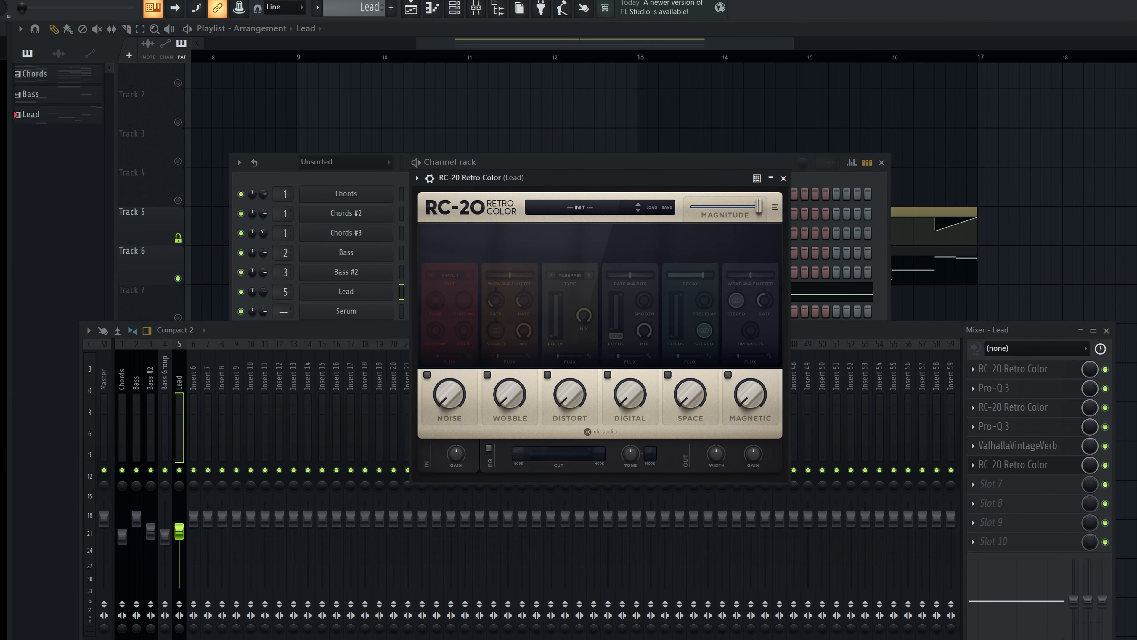
Step: Enable and raise Tubepair Distort and Digital in the slot 6 RC-20 Retro Color on Lead, and adjust its output width and gain
drag(603, 179, 572, 177)
click(533, 340)
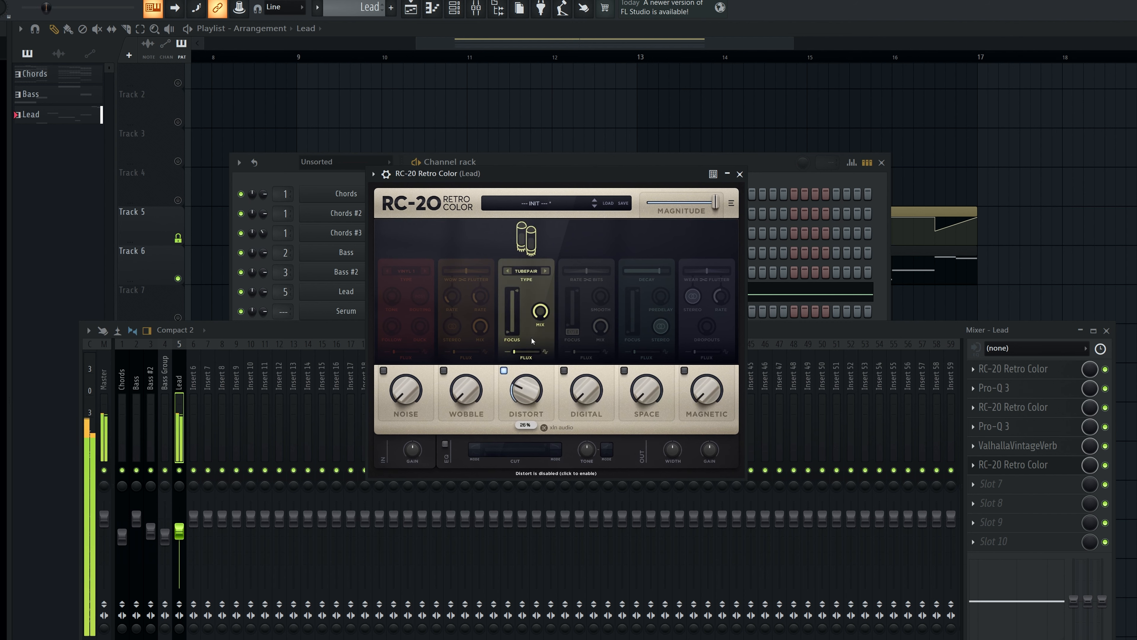
drag(585, 402, 590, 321)
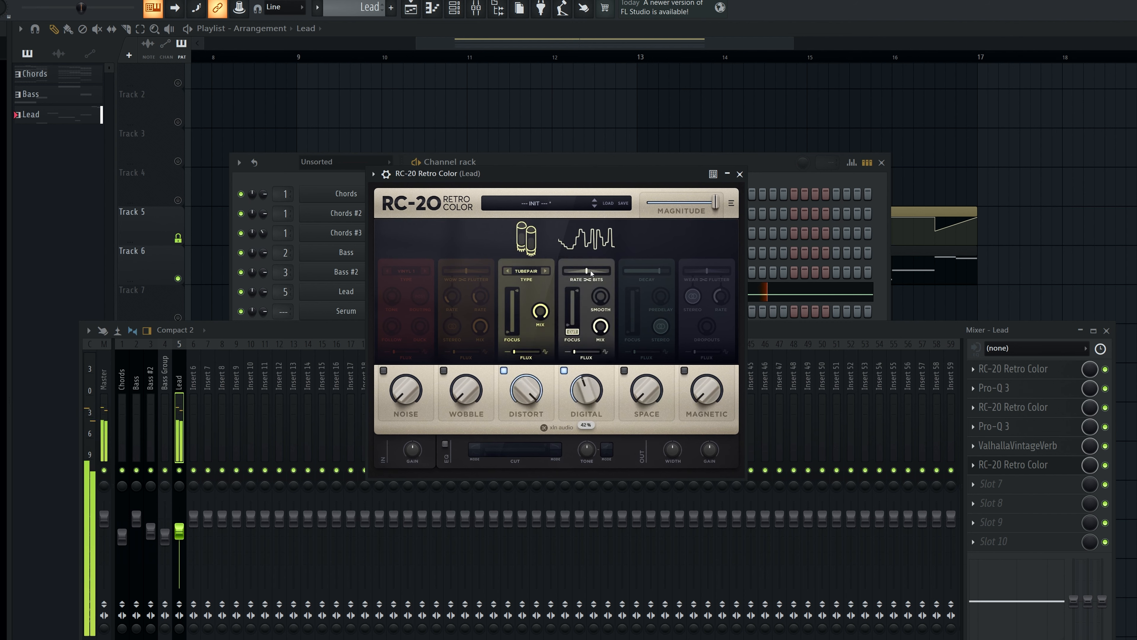
drag(586, 389, 598, 357)
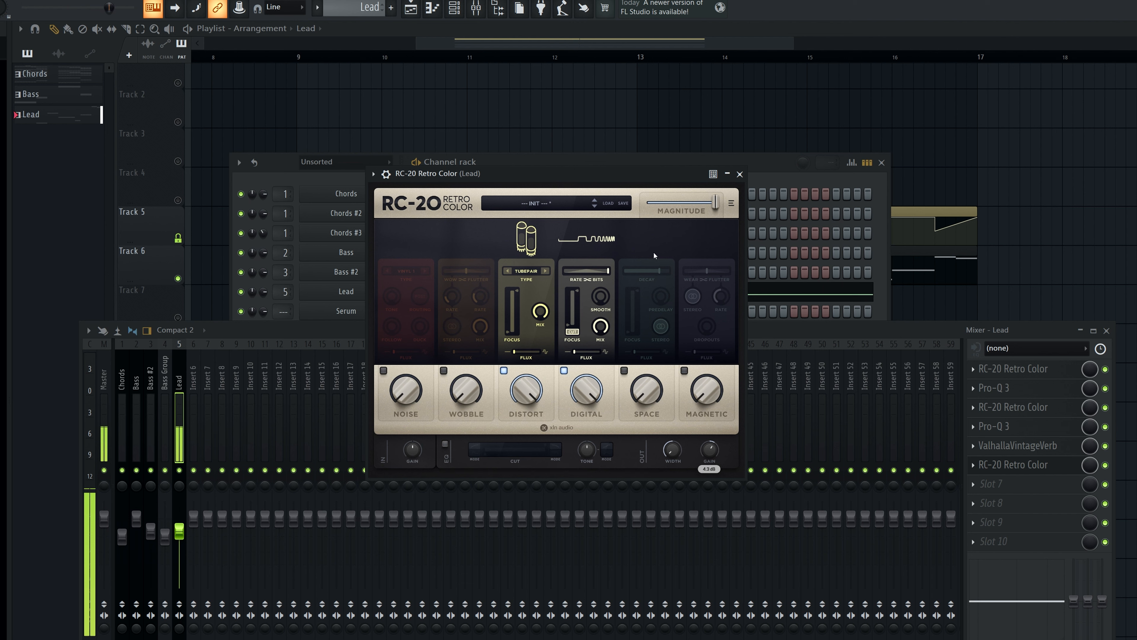
drag(638, 168, 635, 167)
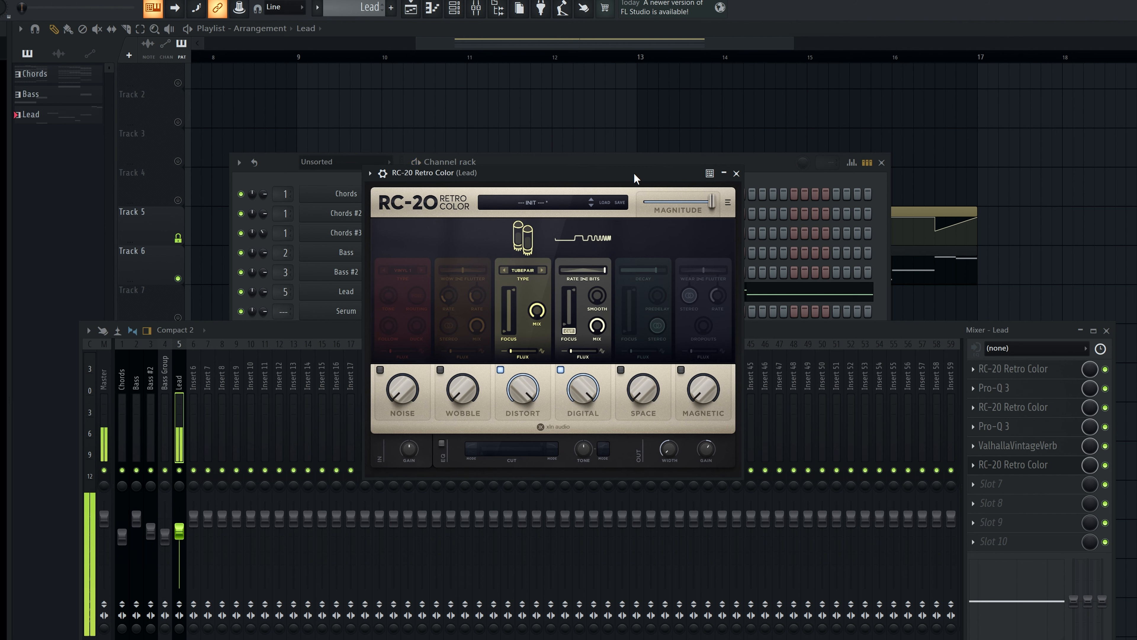
Step: Automate the slot 6 RC-20's Magnitude on Track 4, ramping from zero halfway through bars 10 and 12 up to bars 11 and 13
drag(712, 202, 702, 202)
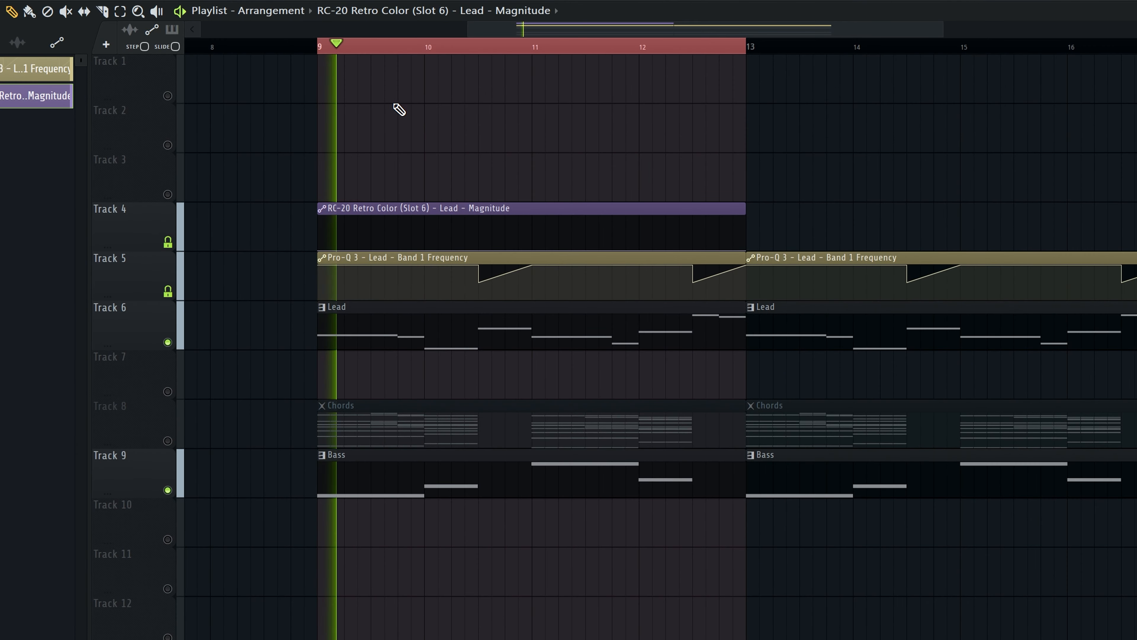
scroll(474, 165, up, 1)
scroll(487, 172, up, 1)
scroll(488, 215, up, 1)
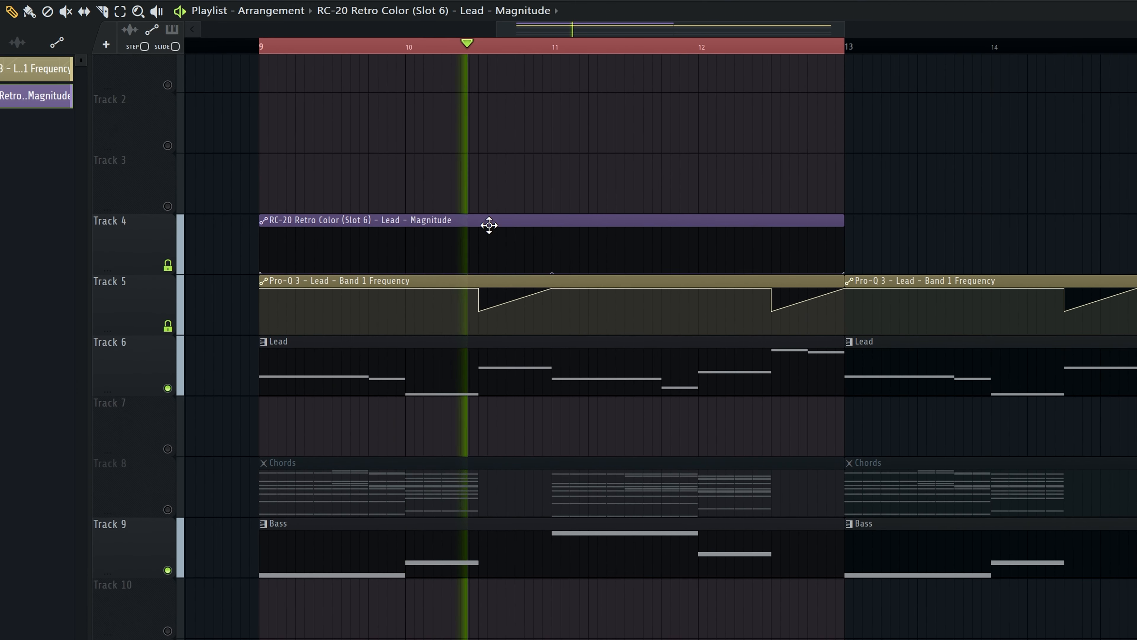
key(space)
click(479, 272)
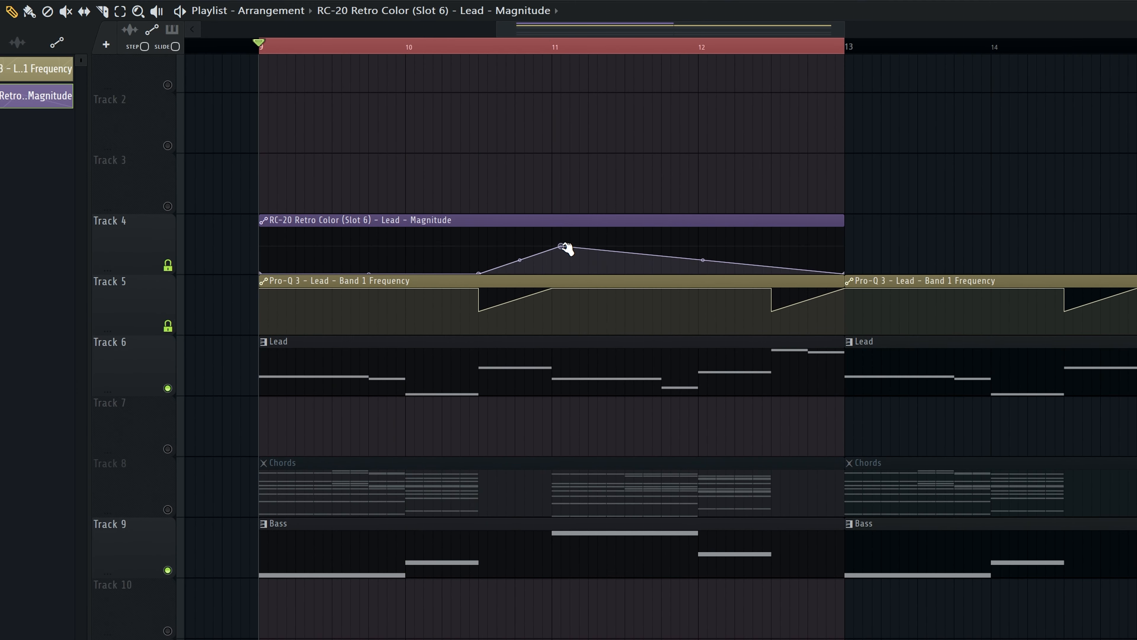
drag(554, 225, 555, 268)
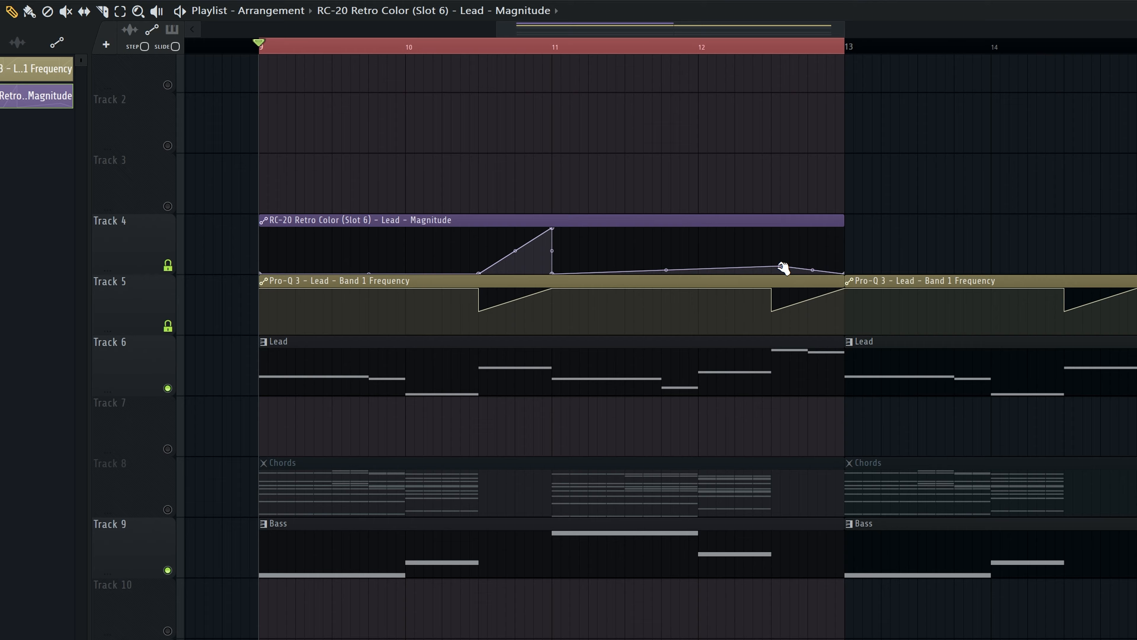
key(ctrl+z)
key(space)
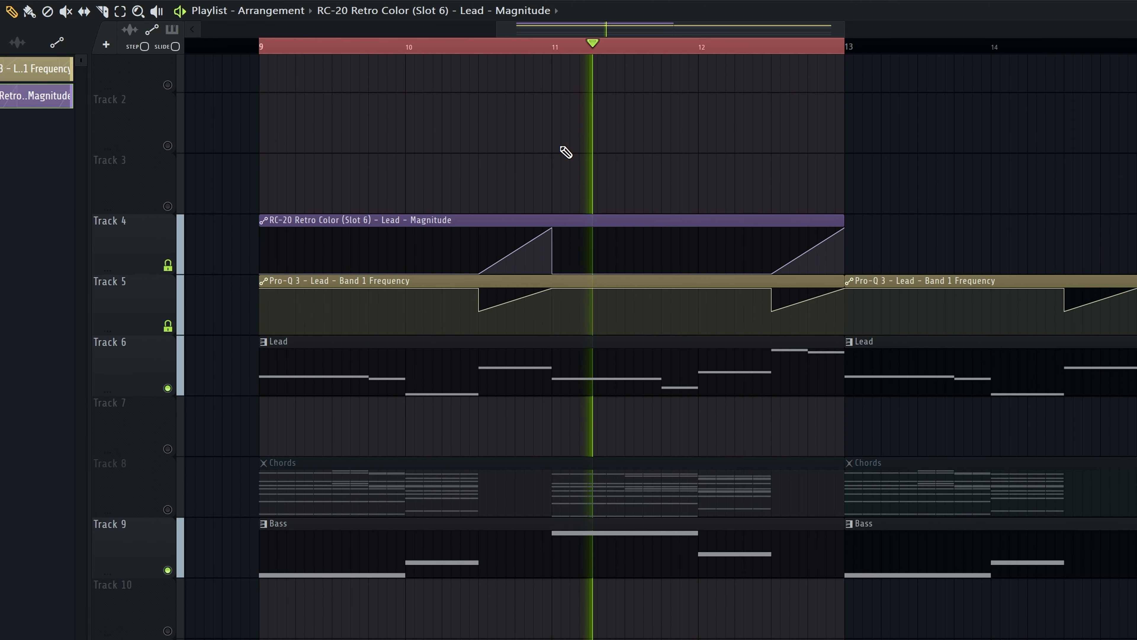
Step: Move both Magnitude automation peaks slightly before bars 11 and 13 so they slope back to zero, and play the result
key(space)
scroll(564, 219, up, 2)
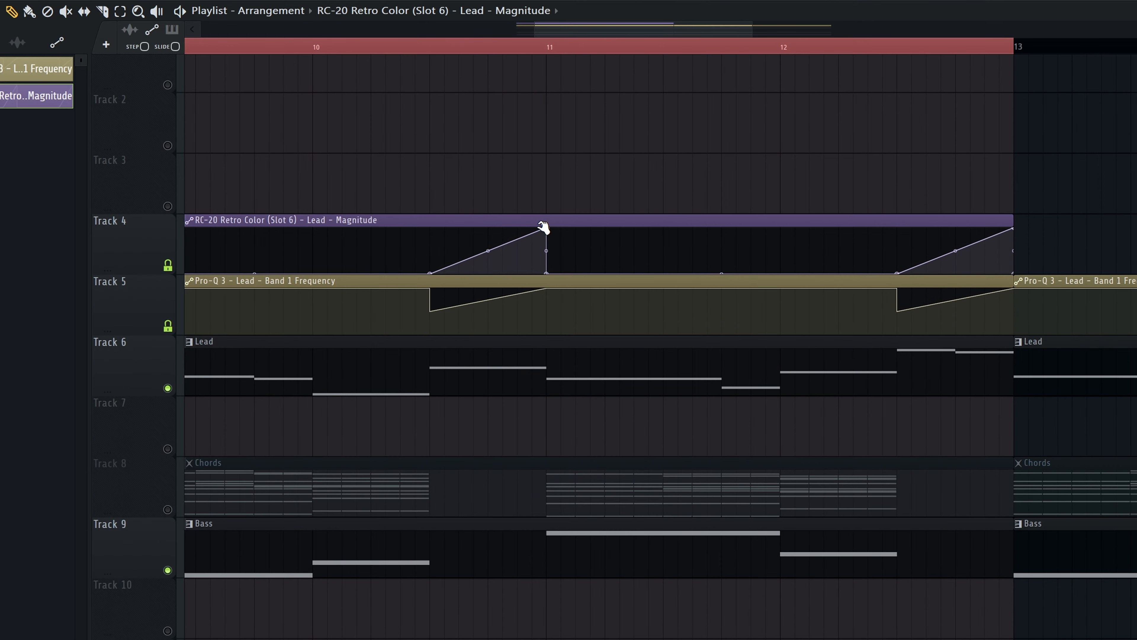
key(space)
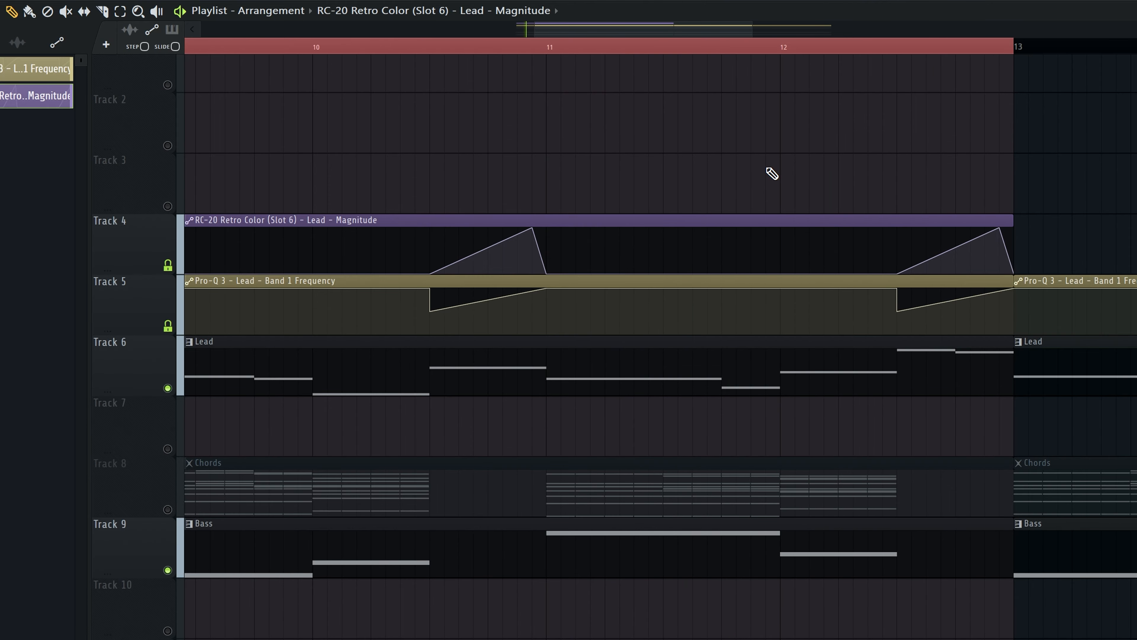
Step: Place a copy of the RC-20 Magnitude automation clip at bar 13 on Track 4
scroll(685, 191, down, 4)
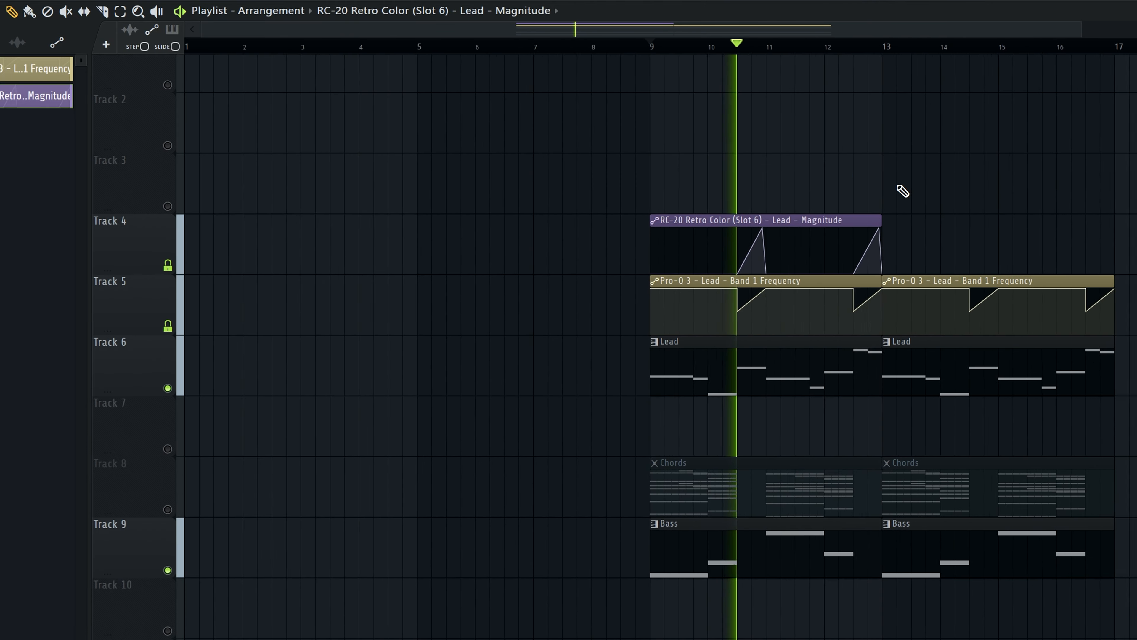
click(828, 244)
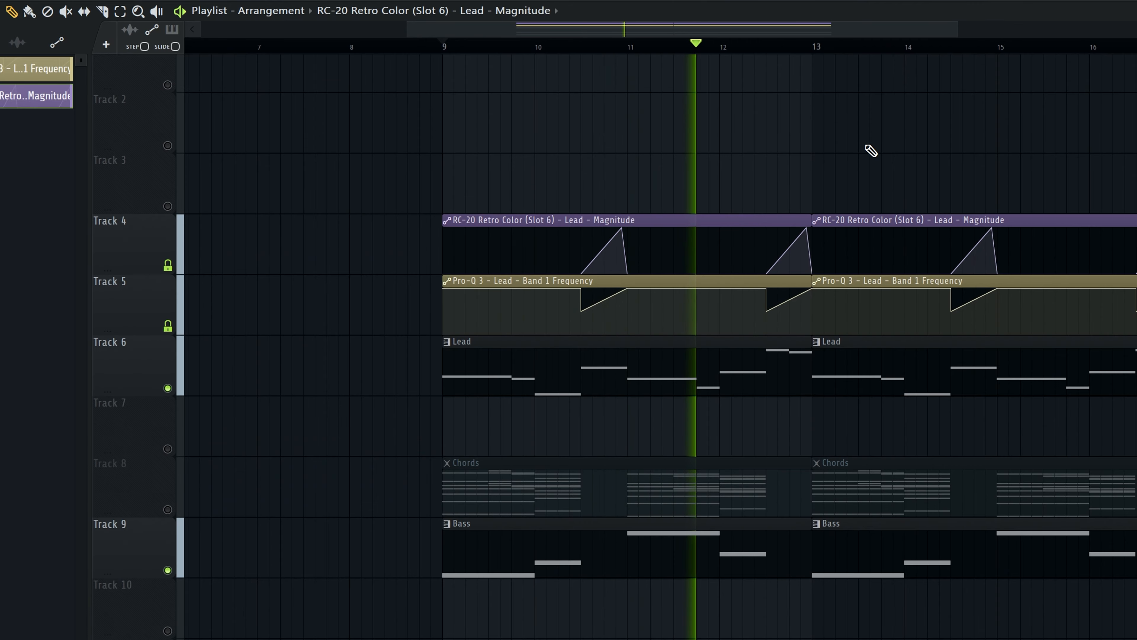
key(space)
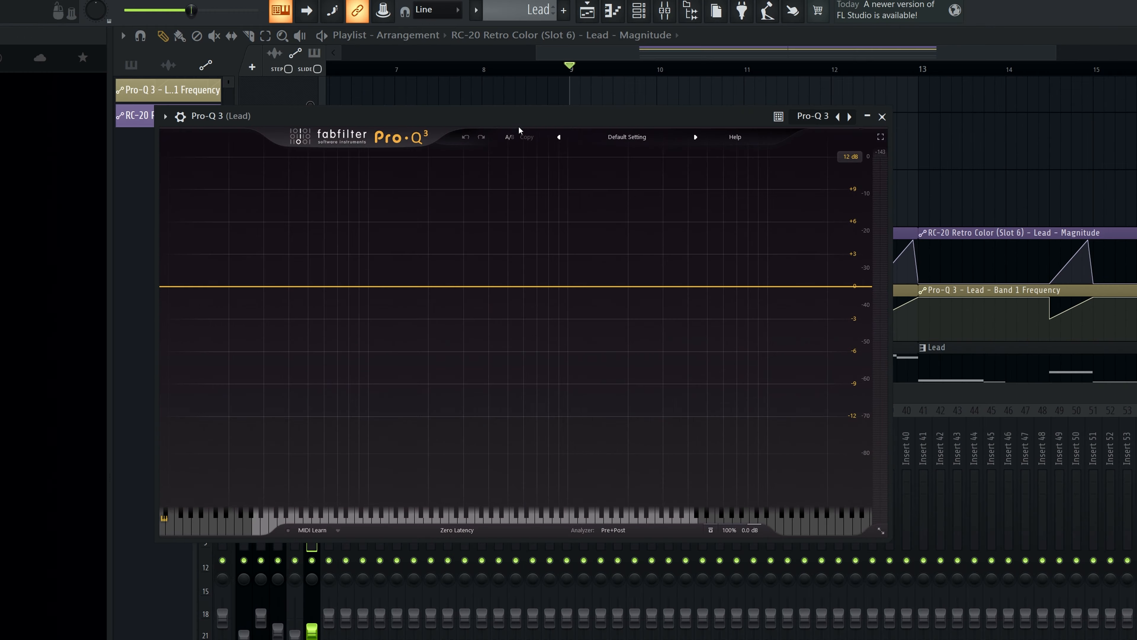
Step: Add a low cut in the newest Pro-Q 3 on Lead and raise its cutoff toward the lead's lowest frequencies during playback
drag(520, 125, 566, 135)
key(space)
click(247, 296)
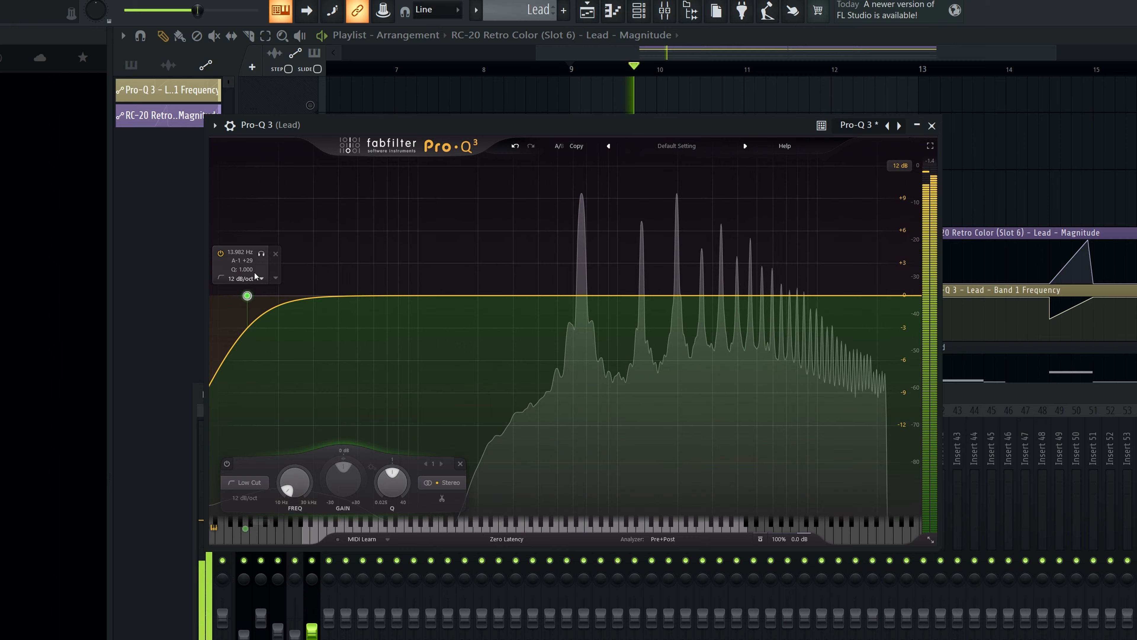
drag(261, 254, 479, 331)
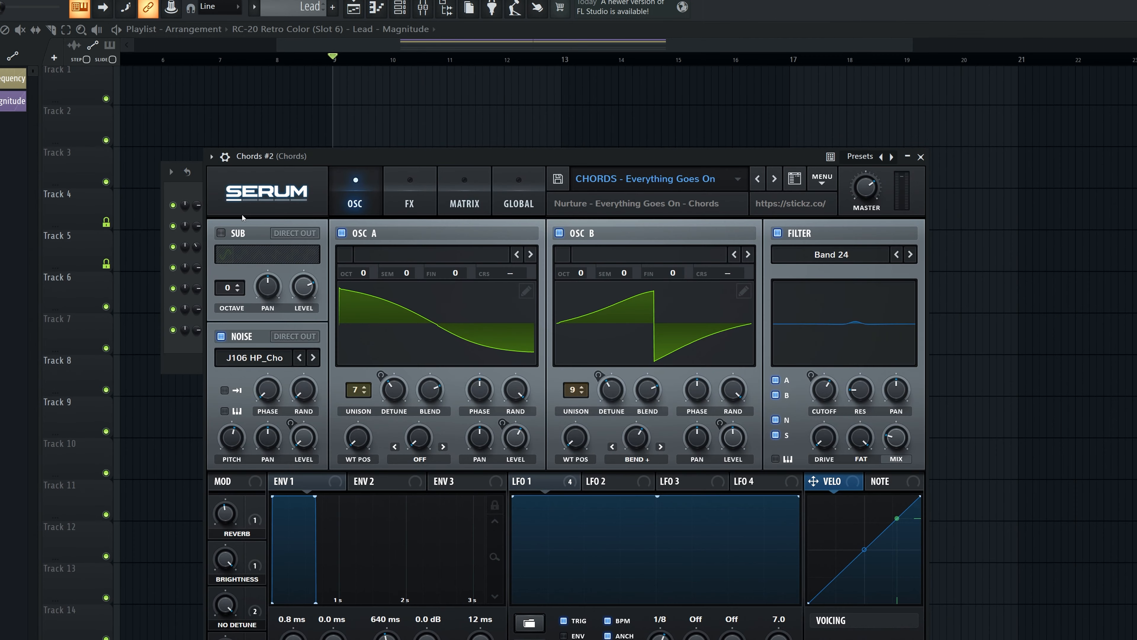
Step: Close the Serum window of Chords #2 and return to the playlist arrangement
click(921, 157)
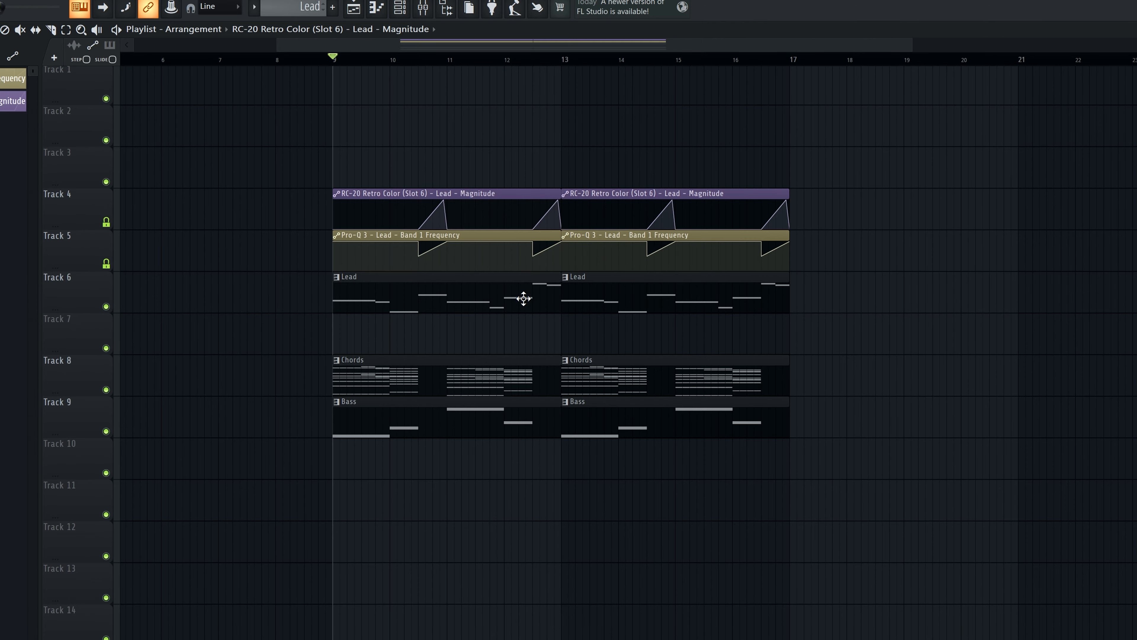
scroll(447, 350, up, 3)
scroll(475, 327, down, 2)
scroll(436, 401, down, 1)
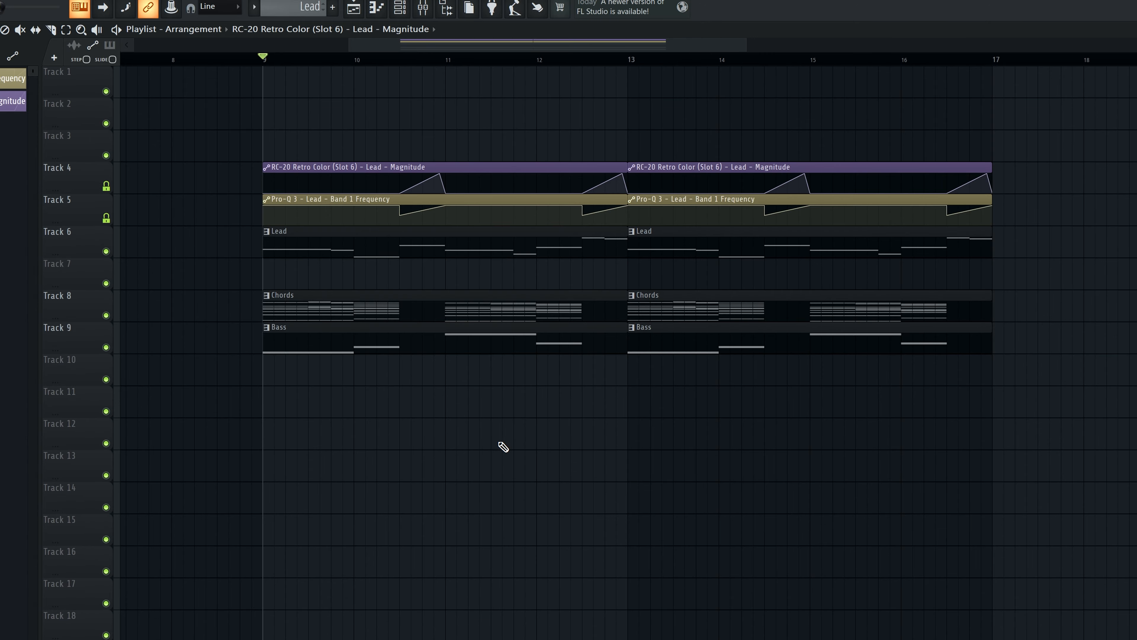
Step: Browse the Stickz Ashes Glitch Percussion samples and place sample 044 on Track 12 halfway through bar 10
scroll(217, 345, down, 4)
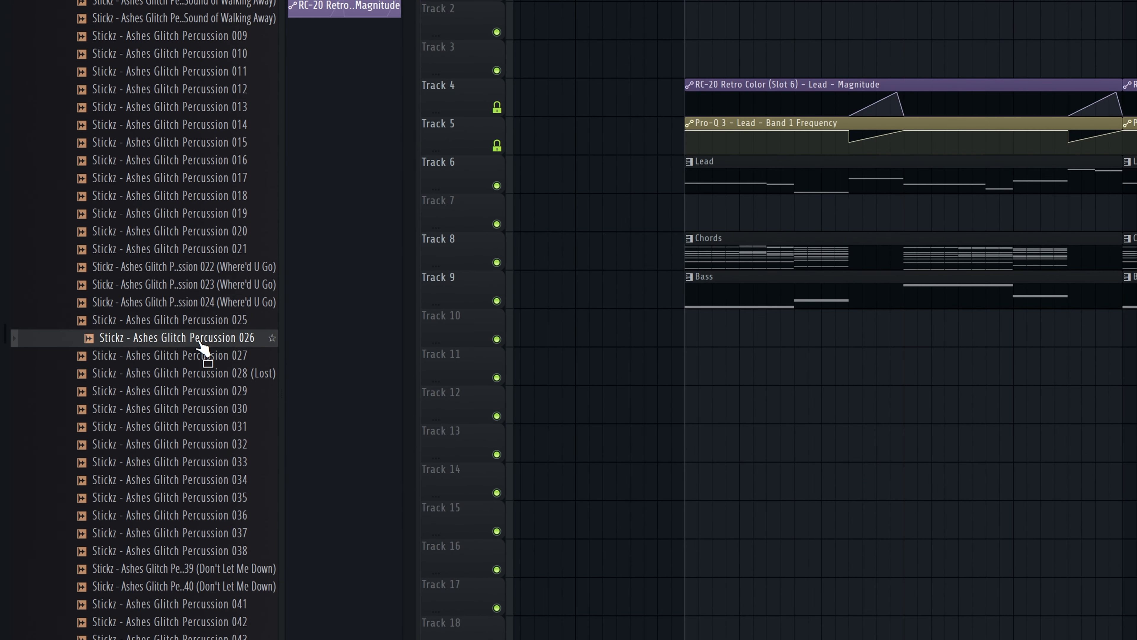
scroll(204, 376, down, 4)
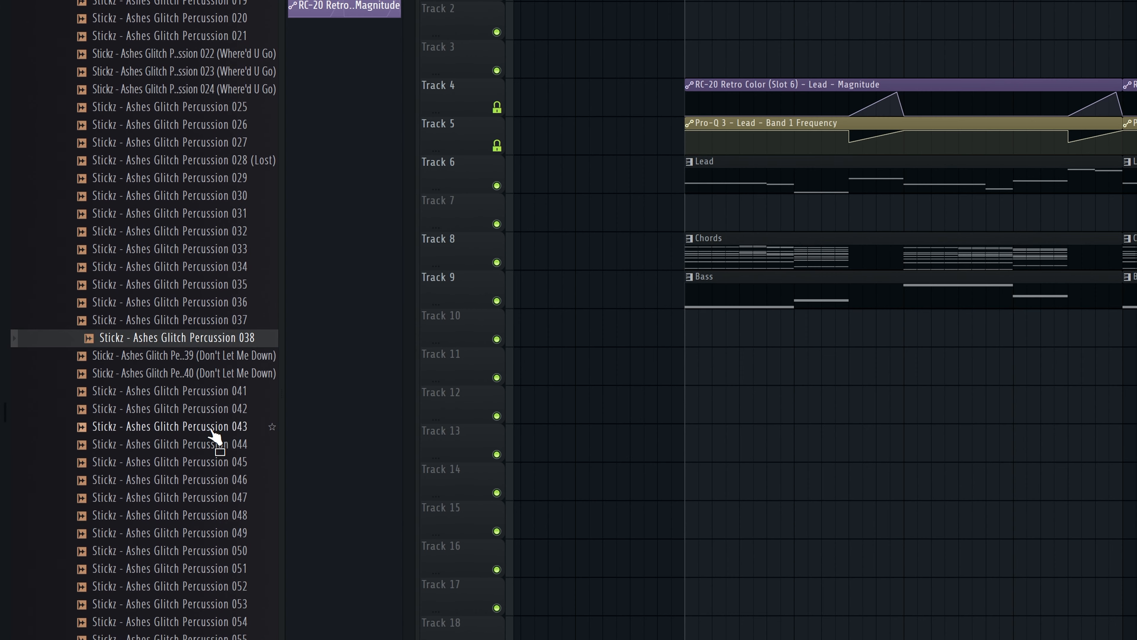
scroll(211, 421, down, 2)
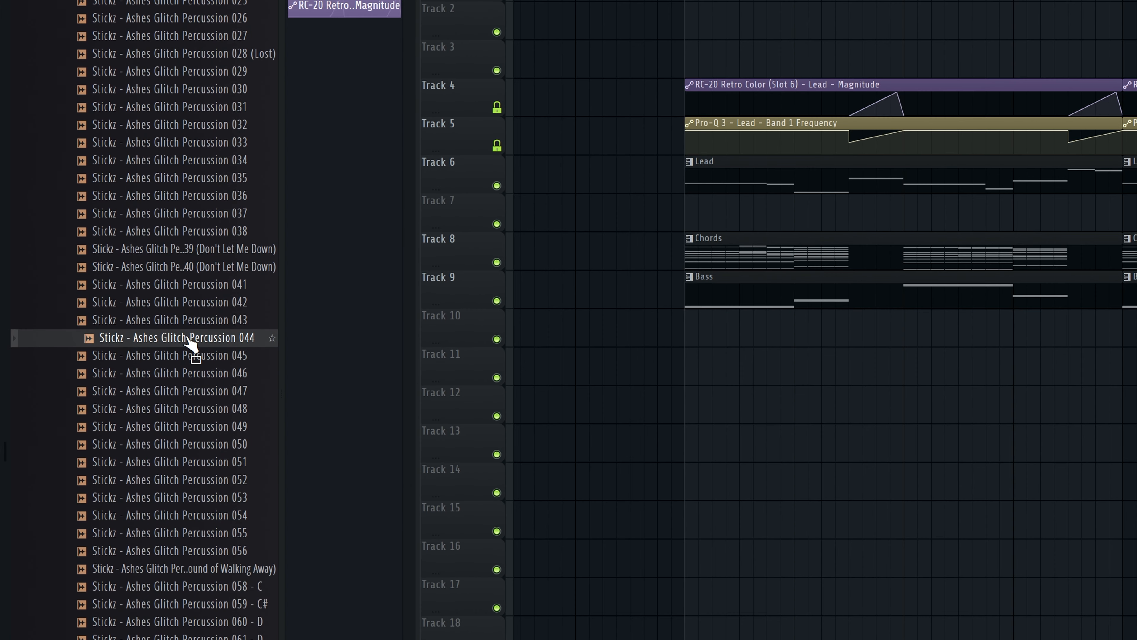
drag(226, 348, 847, 403)
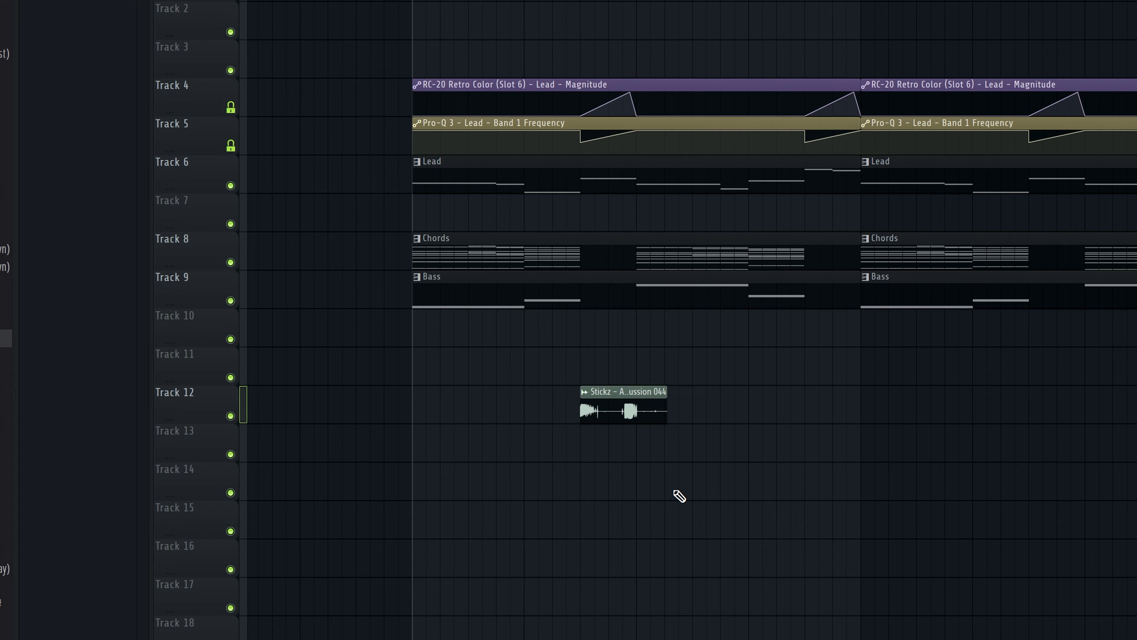
Step: Play the glitch percussion clip on Track 12 and trim its end before the second hit, with a fade-out
scroll(942, 495, up, 3)
scroll(494, 443, up, 2)
scroll(442, 459, down, 2)
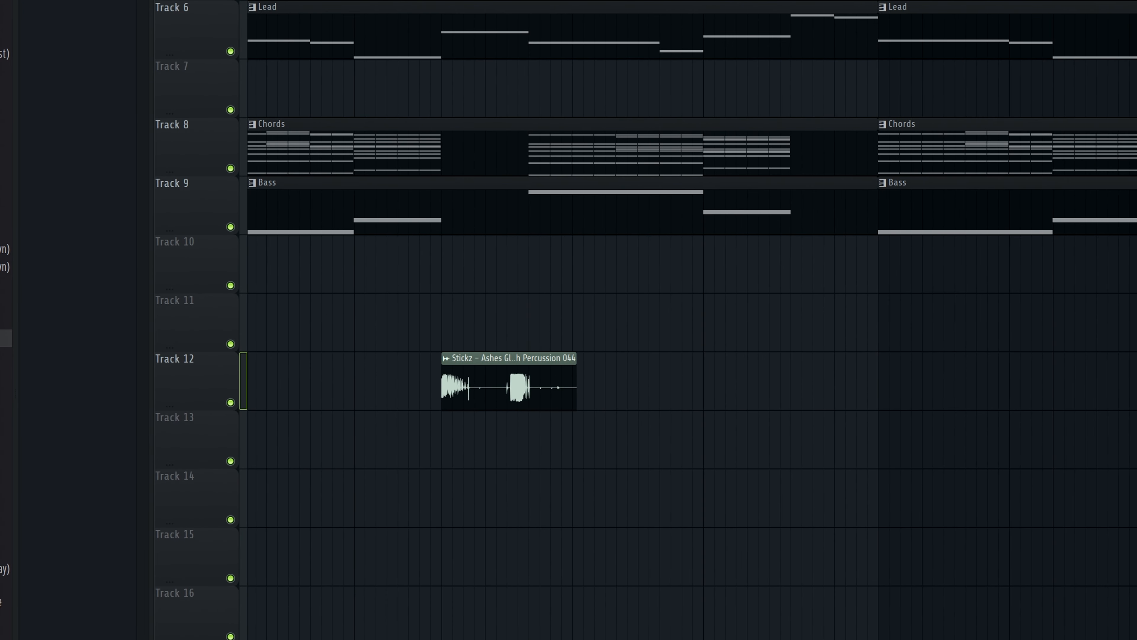
scroll(419, 406, up, 2)
key(space)
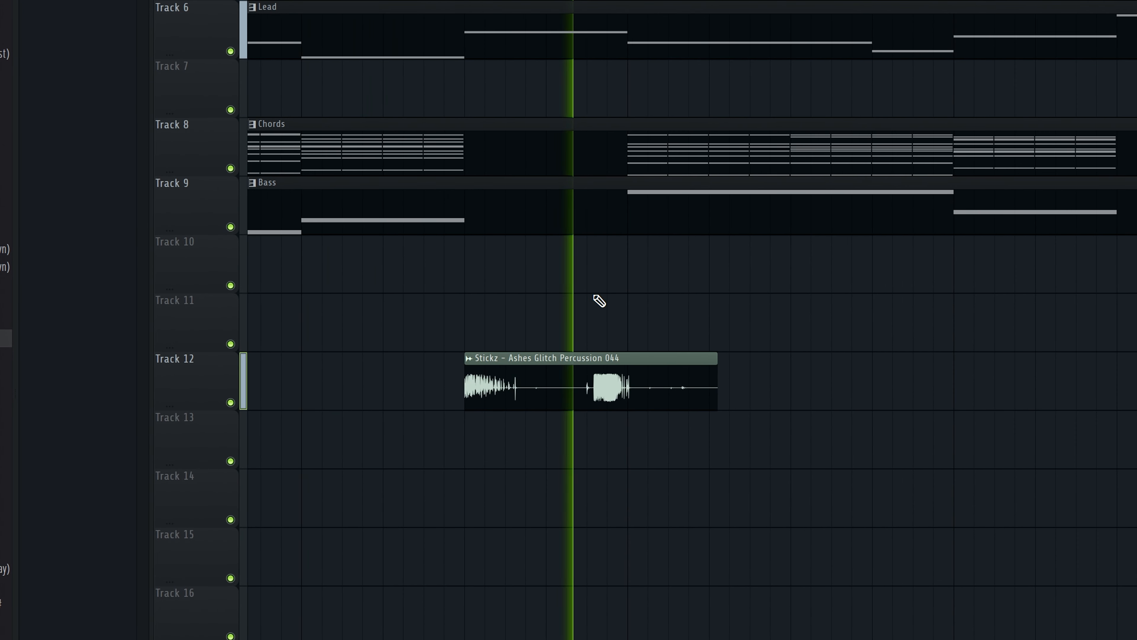
key(space)
drag(718, 358, 579, 356)
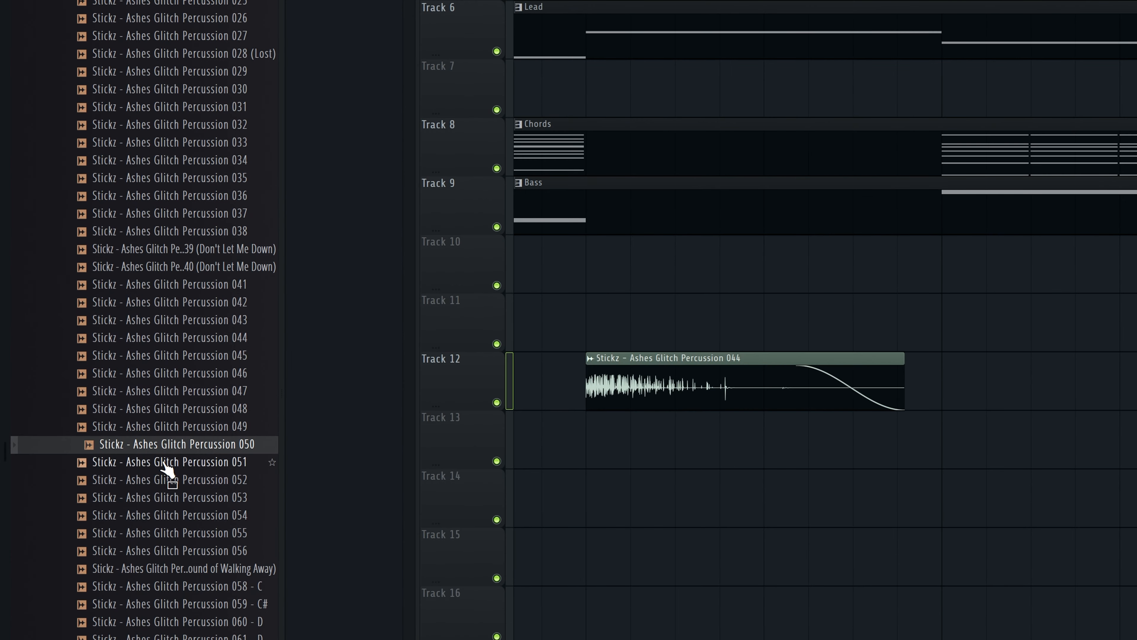
Step: Audition more Stickz Ashes Glitch Percussion samples and place sample 071 - E on Track 13, overlapping the end of the 044 clip
click(180, 478)
click(175, 410)
scroll(170, 411, down, 4)
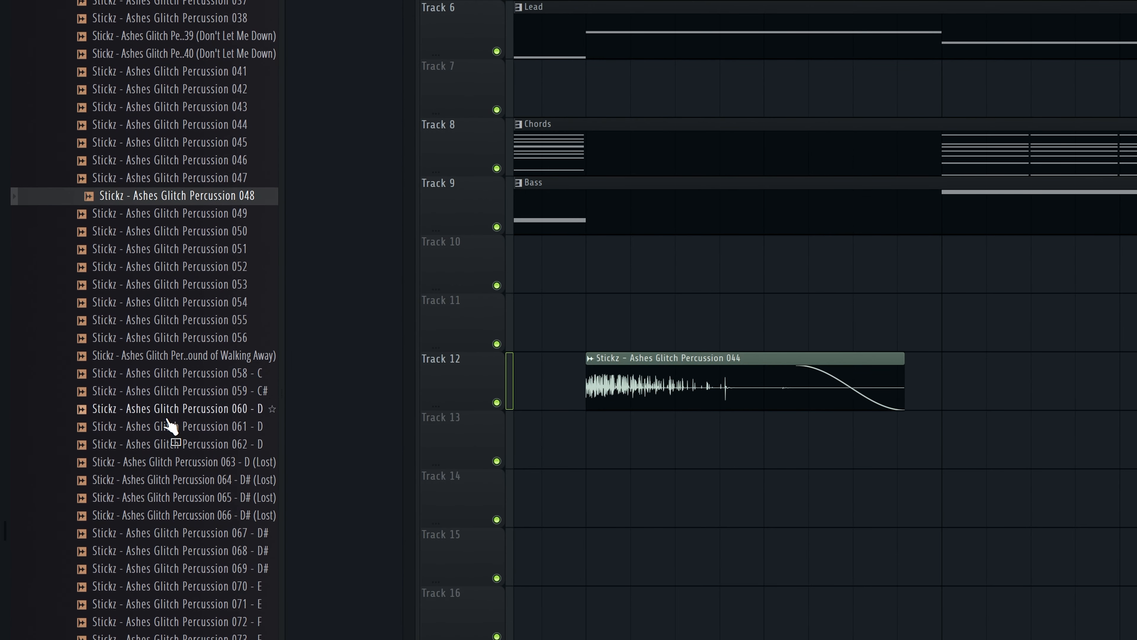
click(166, 413)
click(171, 442)
scroll(172, 443, down, 4)
click(173, 428)
click(172, 393)
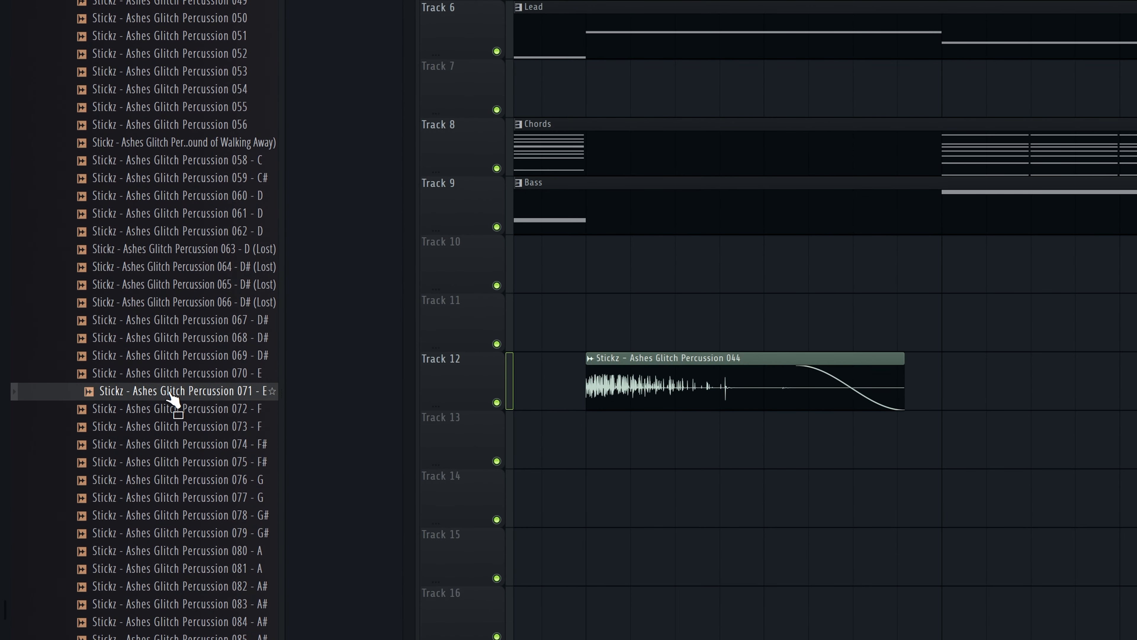
click(173, 379)
click(179, 396)
drag(175, 404, 716, 441)
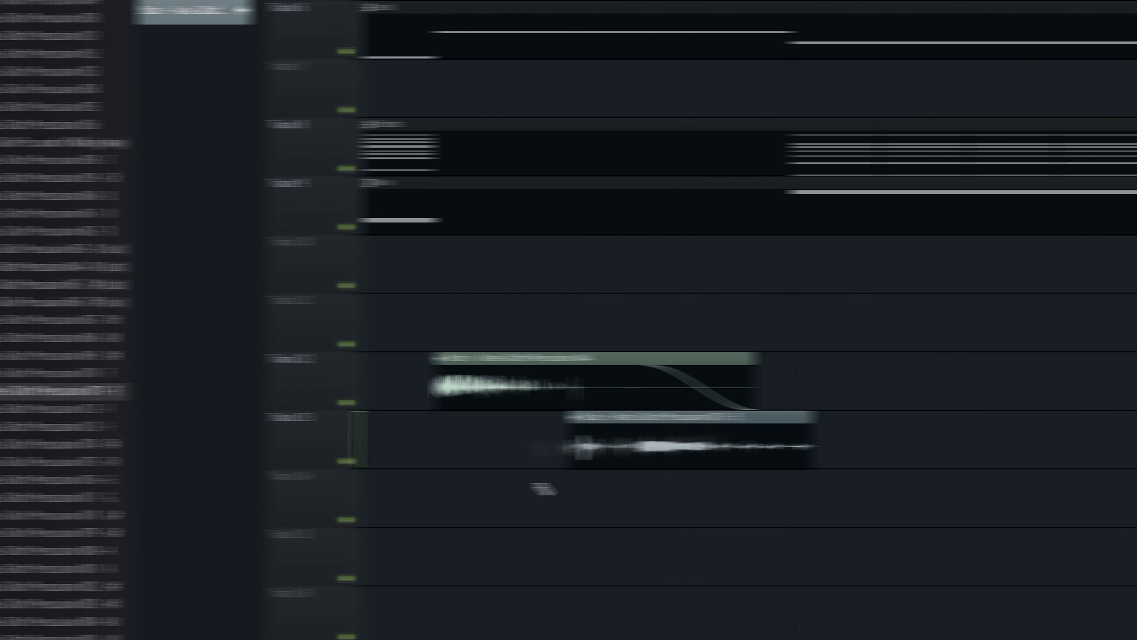
Step: Shift the Glitch Percussion 071 clip on Track 13 earlier so it ends about at bar 11, and play the section
scroll(743, 484, up, 3)
drag(575, 459, 551, 442)
scroll(551, 443, down, 3)
key(space)
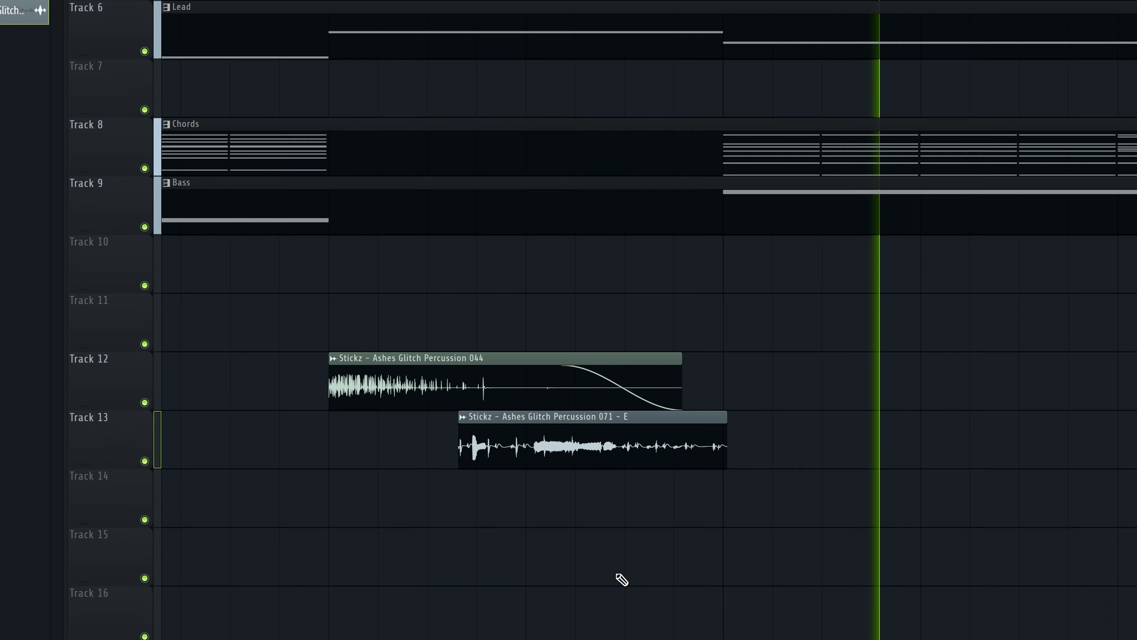
scroll(622, 579, down, 2)
scroll(537, 567, down, 3)
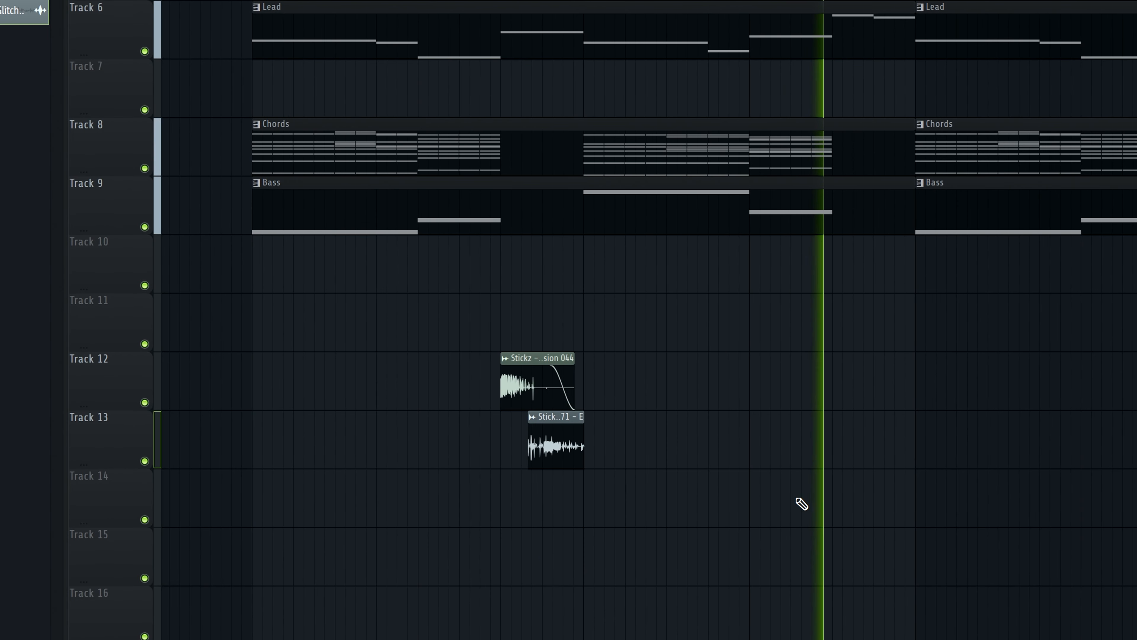
key(space)
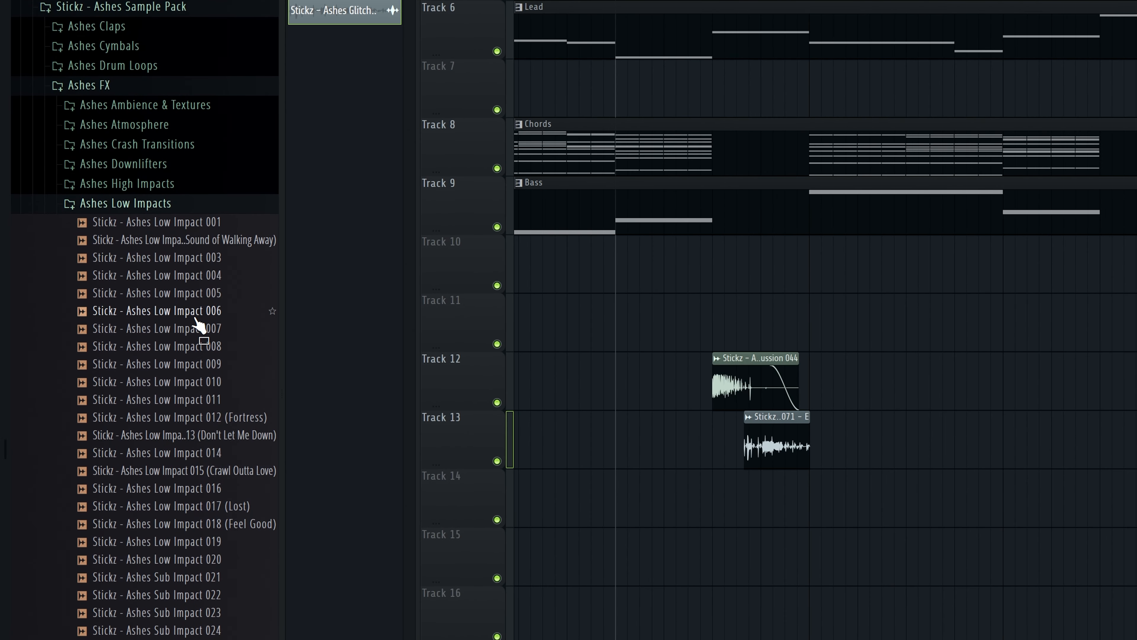
Step: Audition the Ashes Low Impacts samples and place Low Impact 004 on Track 12 halfway through bar 12
click(196, 312)
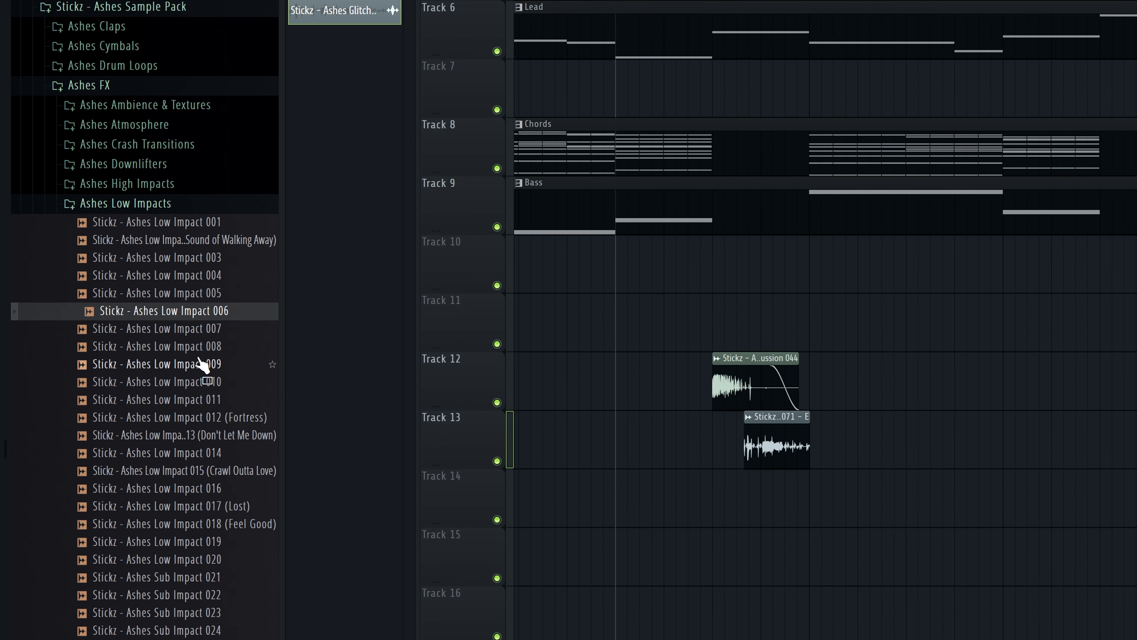
click(198, 361)
click(197, 474)
click(181, 490)
click(166, 574)
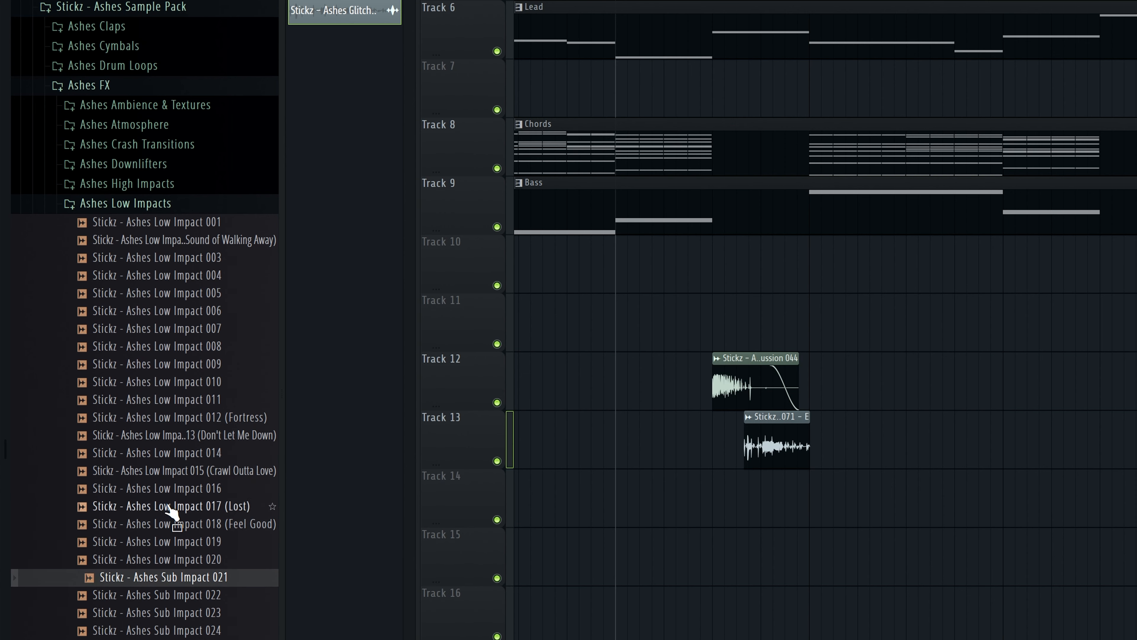
click(189, 312)
click(194, 279)
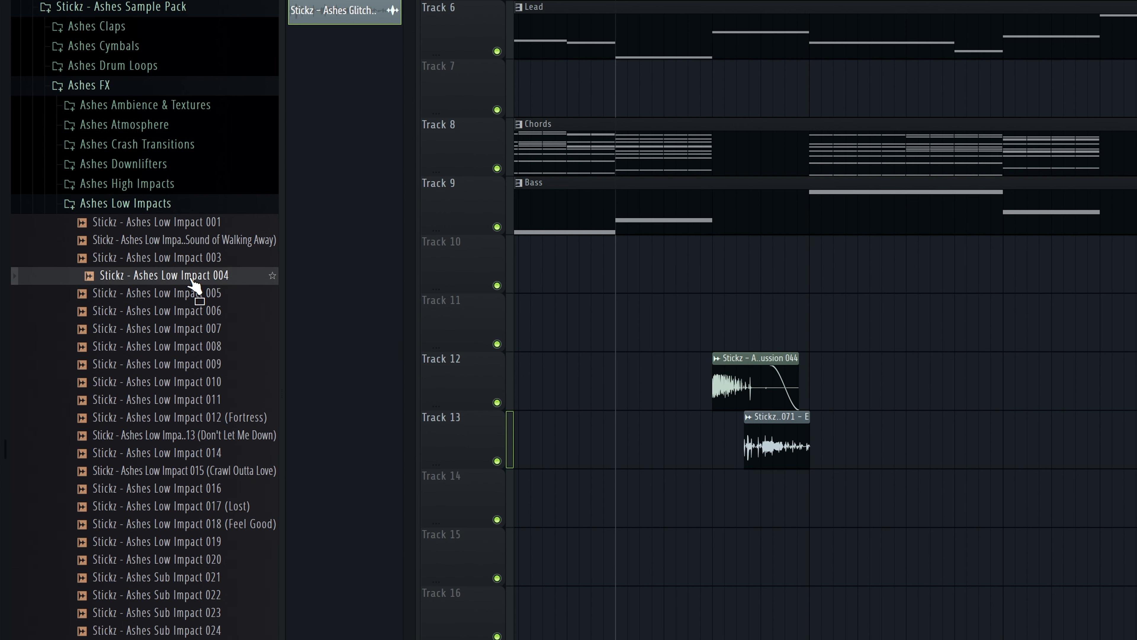
drag(191, 283, 1135, 448)
drag(1103, 341, 1120, 375)
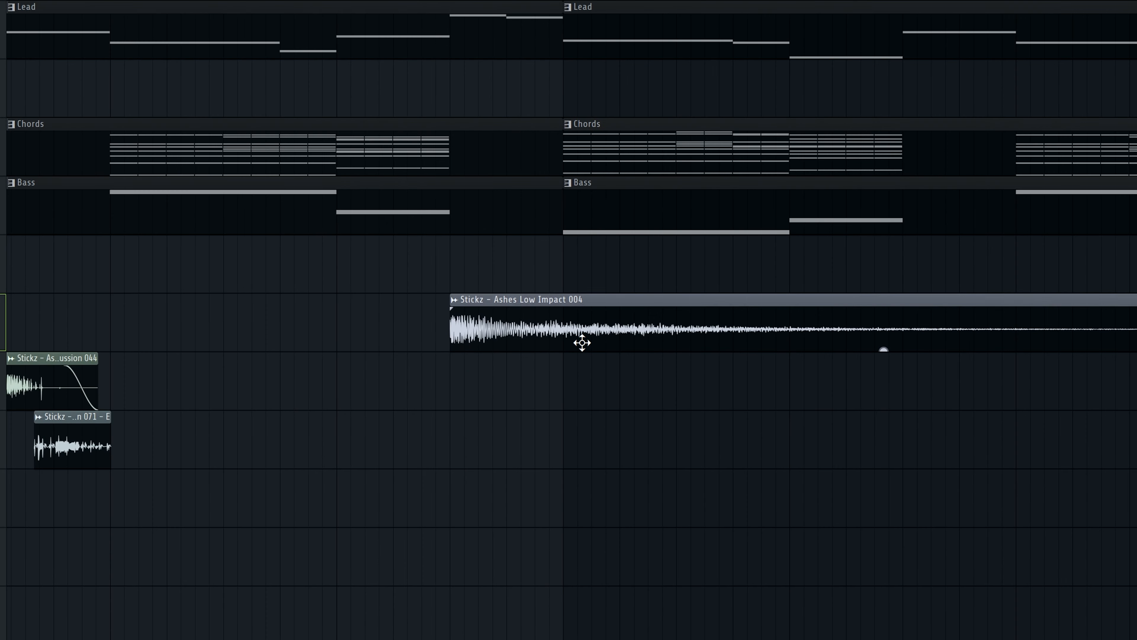
Step: Play up to the Low Impact 004 clip, trim it to end at bar 13 with a fade-out, and clone it onto Track 13
key(space)
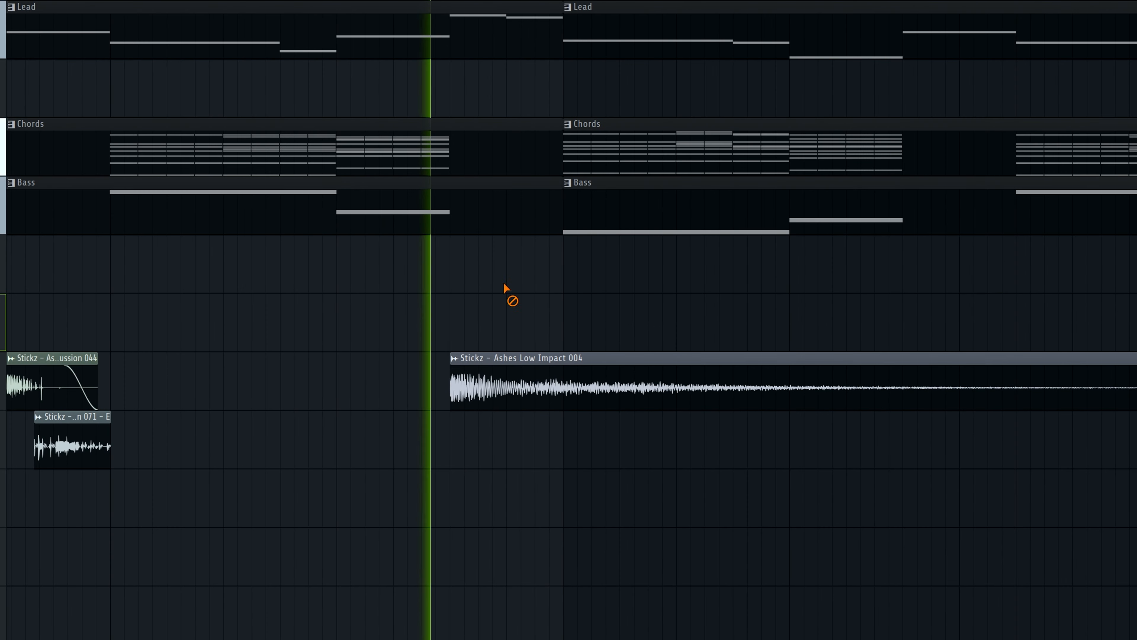
scroll(421, 304, down, 3)
key(space)
drag(878, 358, 497, 361)
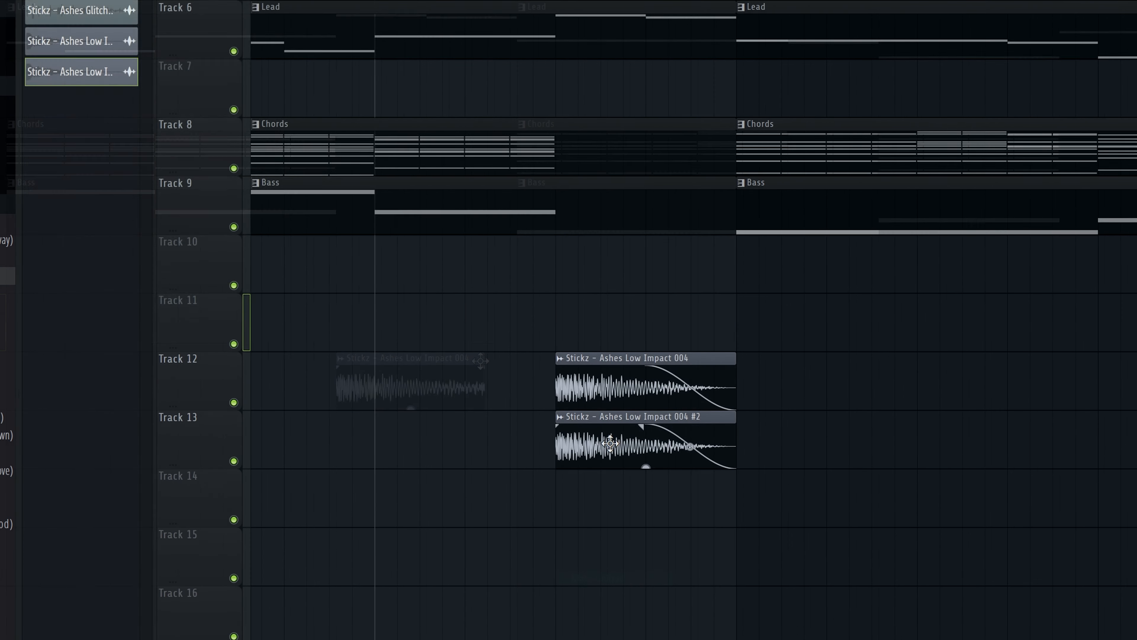
Step: Adjust the pitch of the Low Impact 004 #2 clip on Track 13 and reverse its sample
double_click(610, 444)
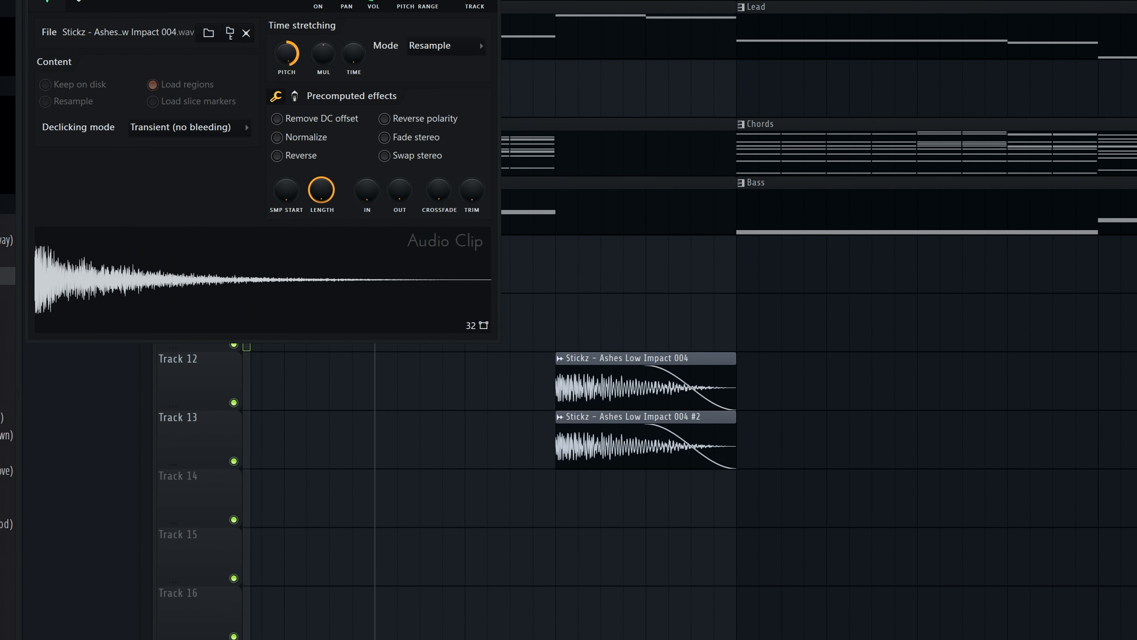
drag(287, 54, 286, 42)
click(296, 155)
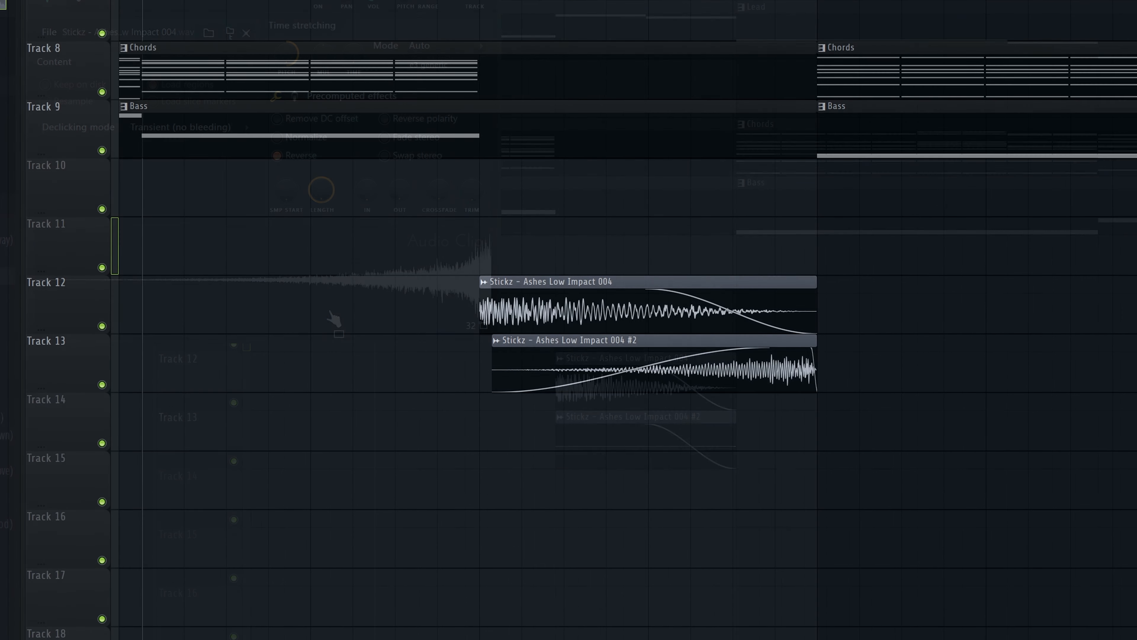
Step: In the Low Impact 004 channel's RC-20 Retro Color, enable the Digital module and widen the stereo width to about 142% during playback
key(space)
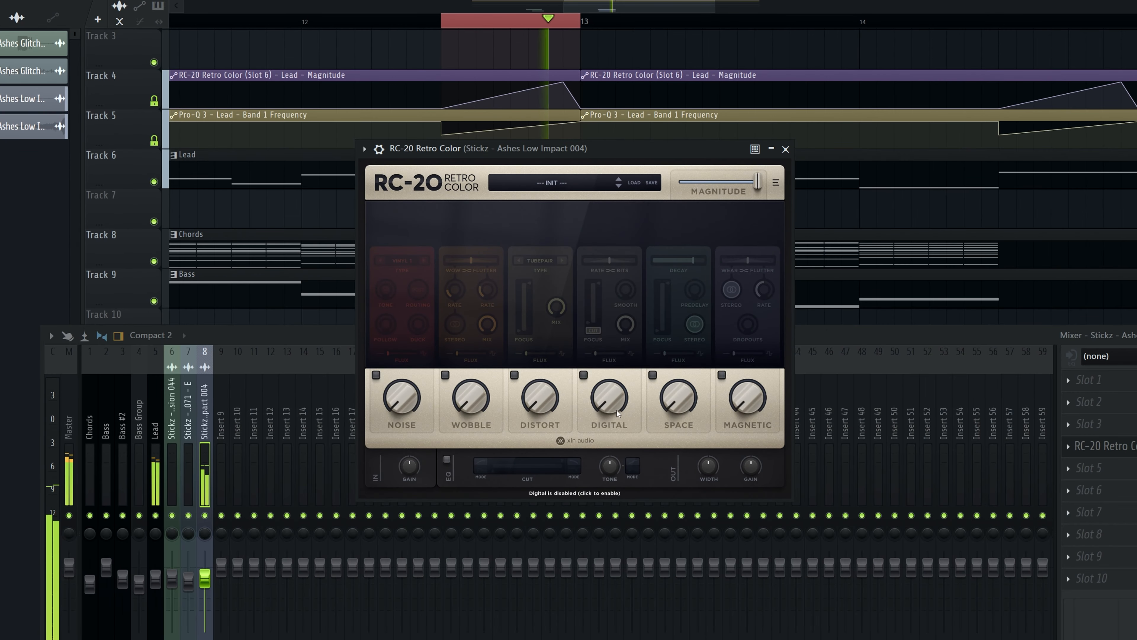
drag(618, 413, 618, 367)
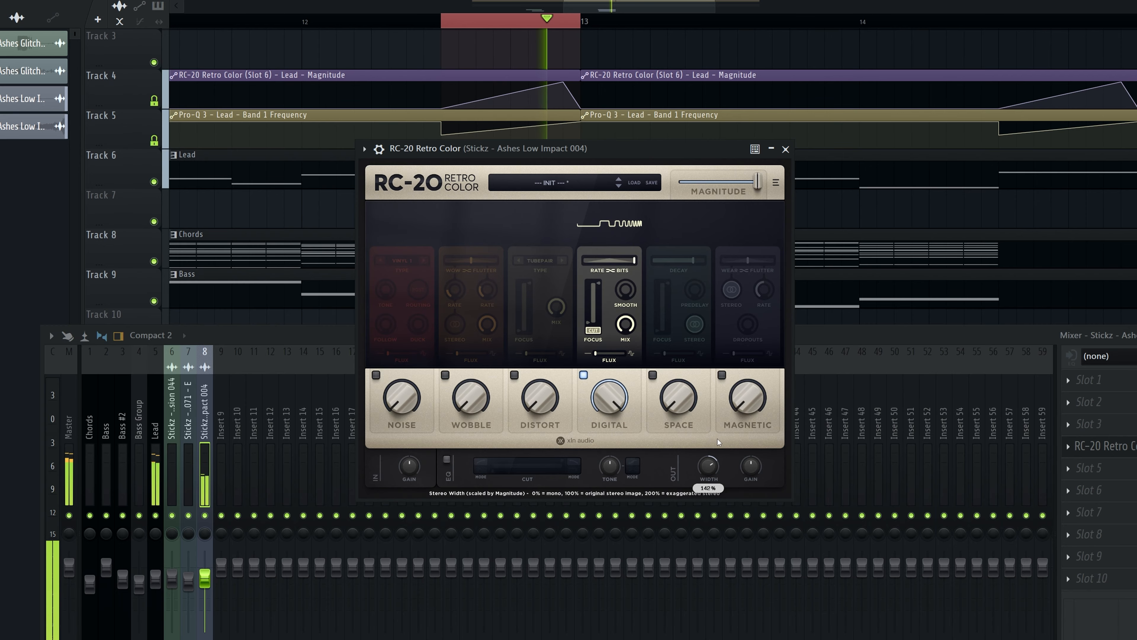
click(786, 149)
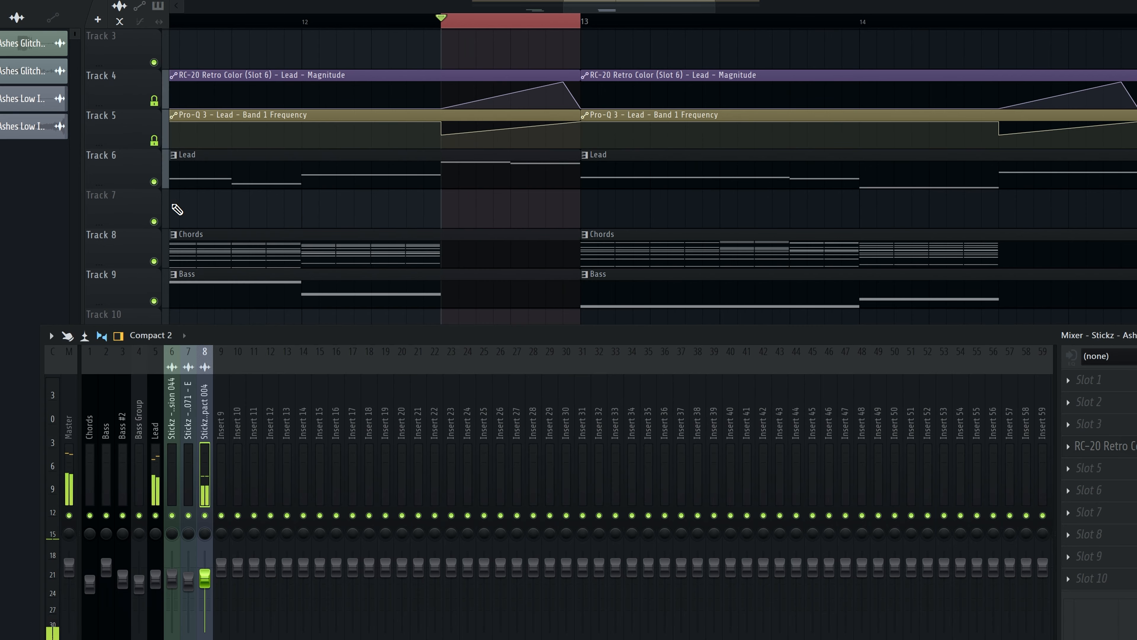
key(F9)
Step: Listen to the looped impact fill before bar 13, then clear the loop selection and play on through the second half of the drop
scroll(612, 338, up, 3)
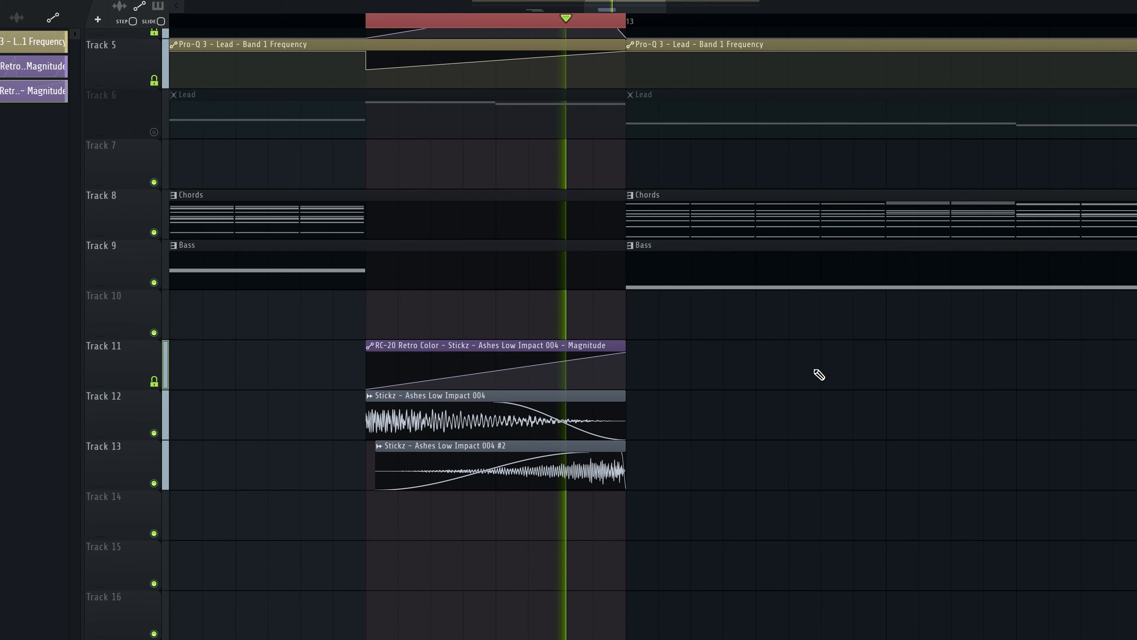
scroll(754, 399, down, 2)
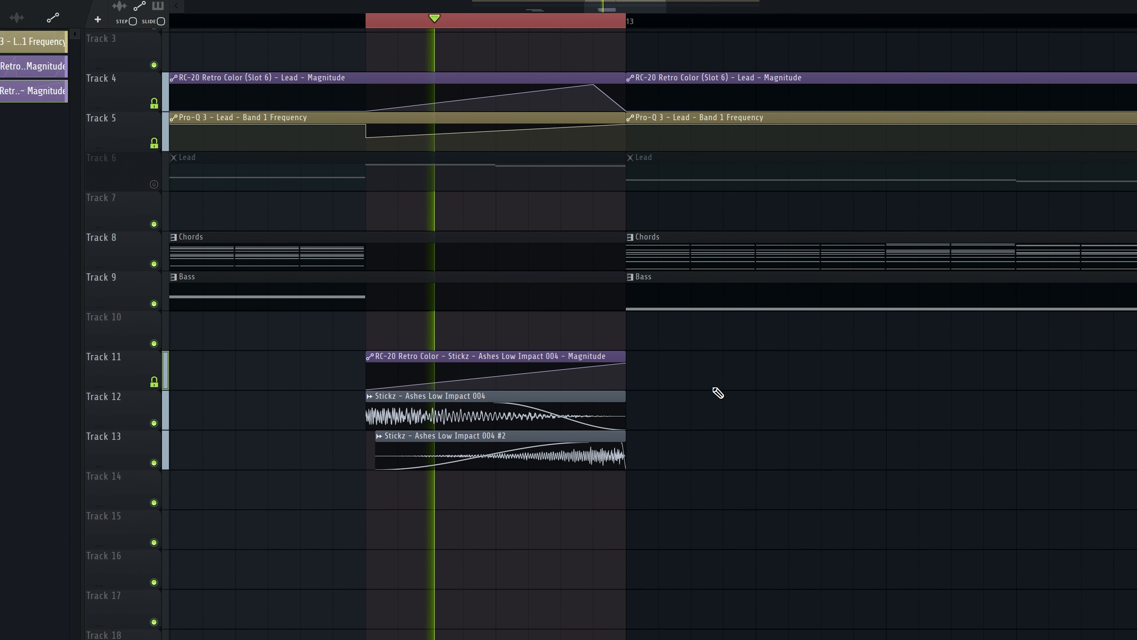
scroll(647, 292, down, 3)
click(451, 20)
scroll(430, 510, down, 2)
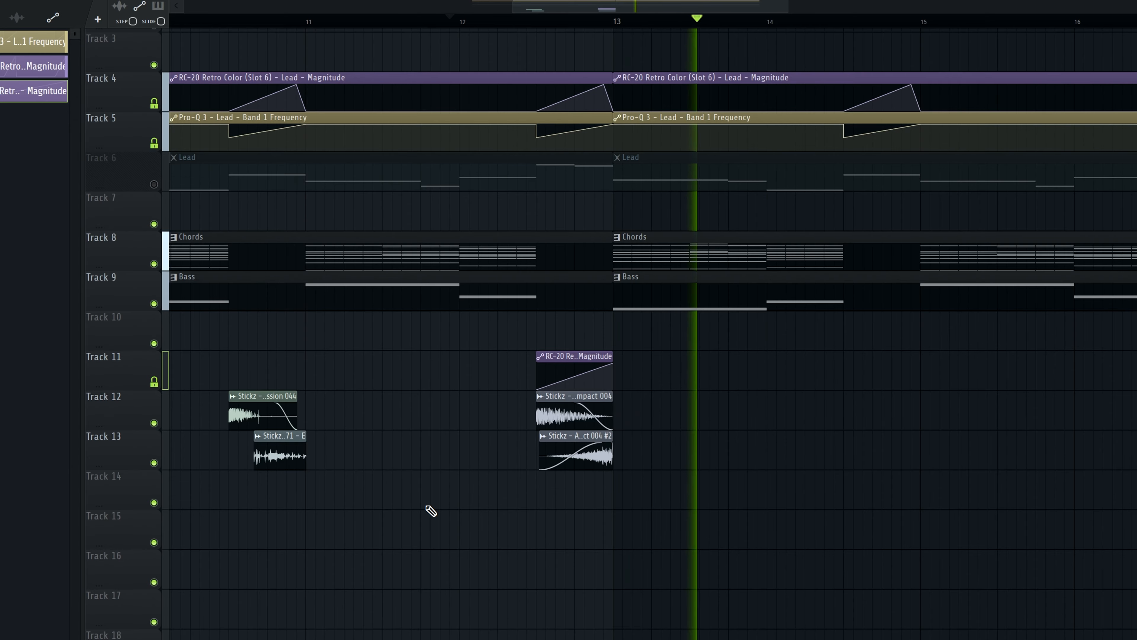
key(space)
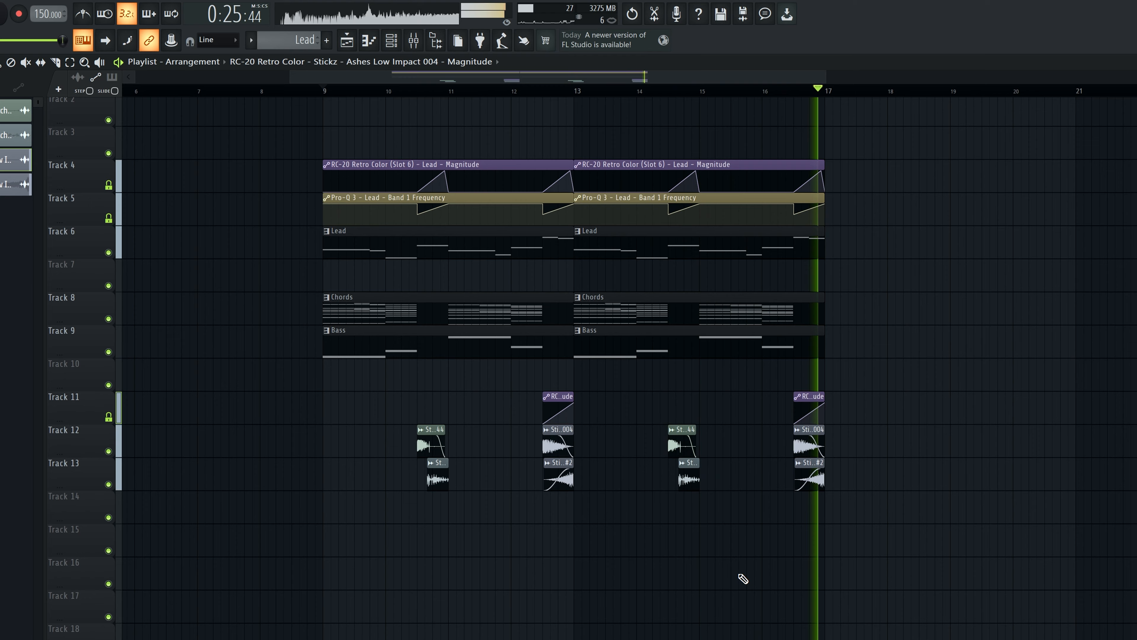
Step: Delete the duplicated Low Impact 004 clips and their RC-20 Magnitude automation in the second half of bar 16
scroll(814, 574, up, 4)
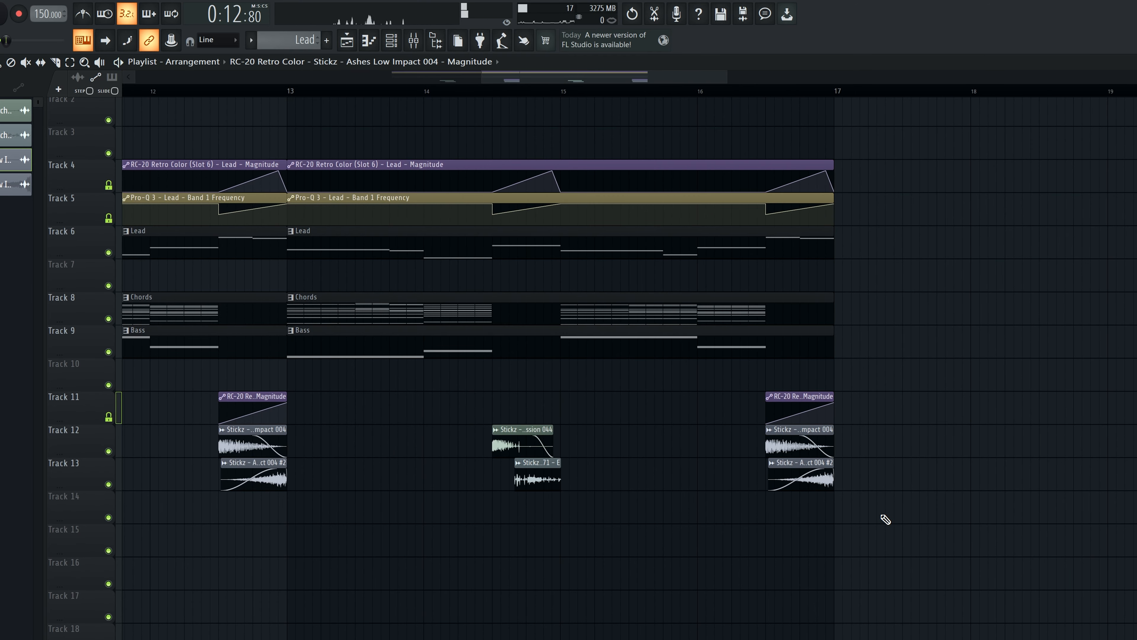
right_click(712, 476)
right_click(716, 443)
right_click(726, 408)
Step: Place Ashes Sub Impact 025 on Track 12 halfway through bar 16, trim it to bar 17 with a fade-out, and play the section
scroll(783, 461, down, 2)
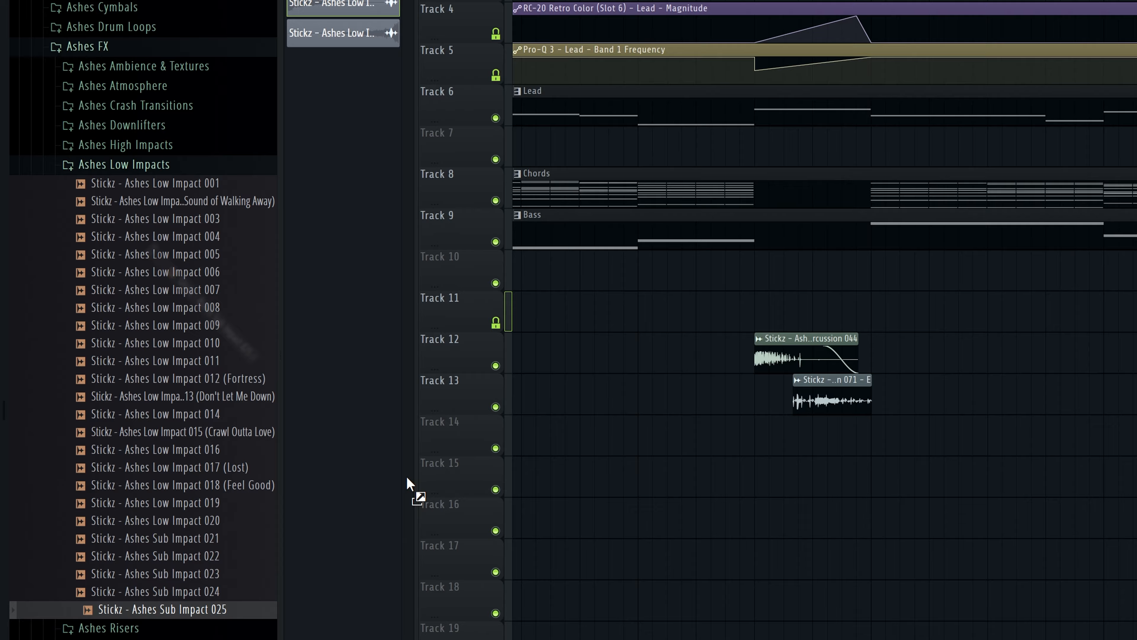
drag(406, 476, 592, 361)
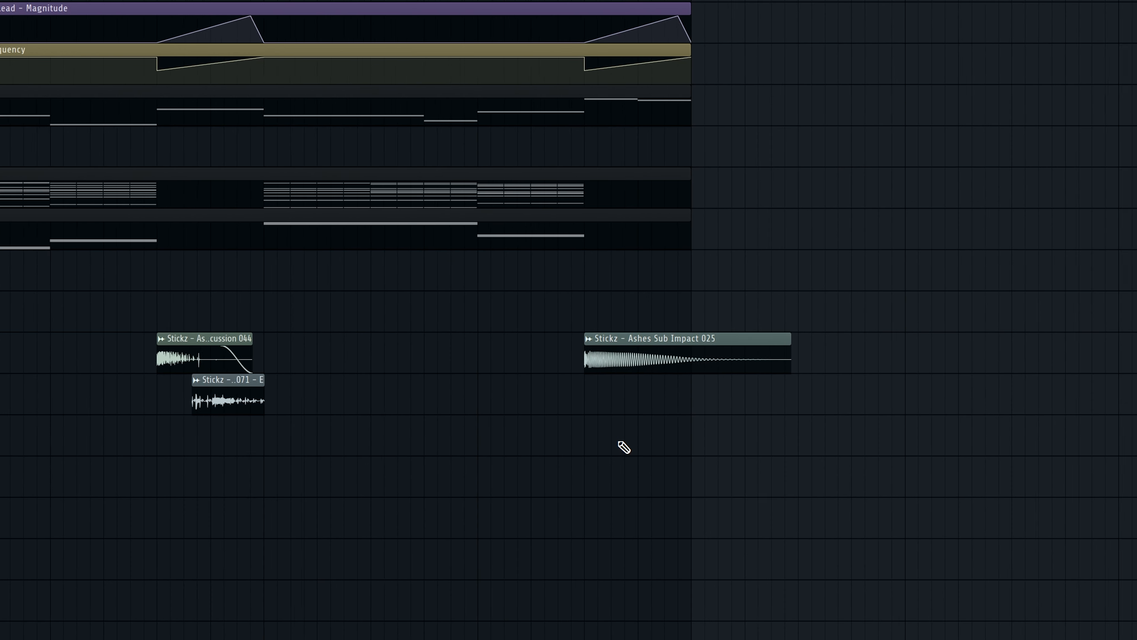
scroll(640, 302, down, 2)
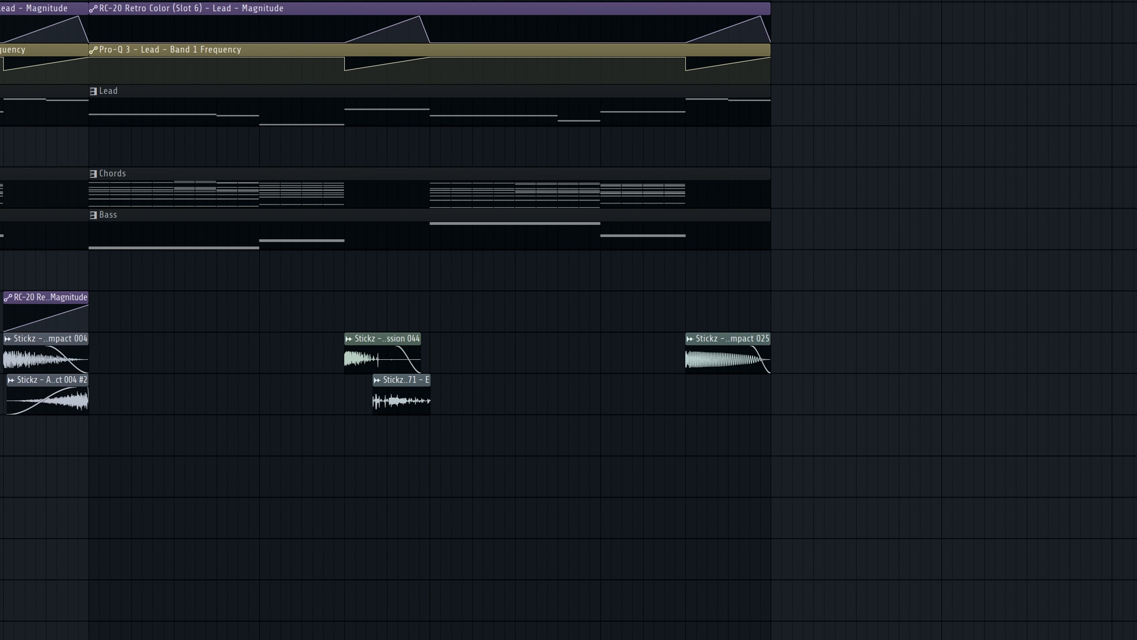
key(space)
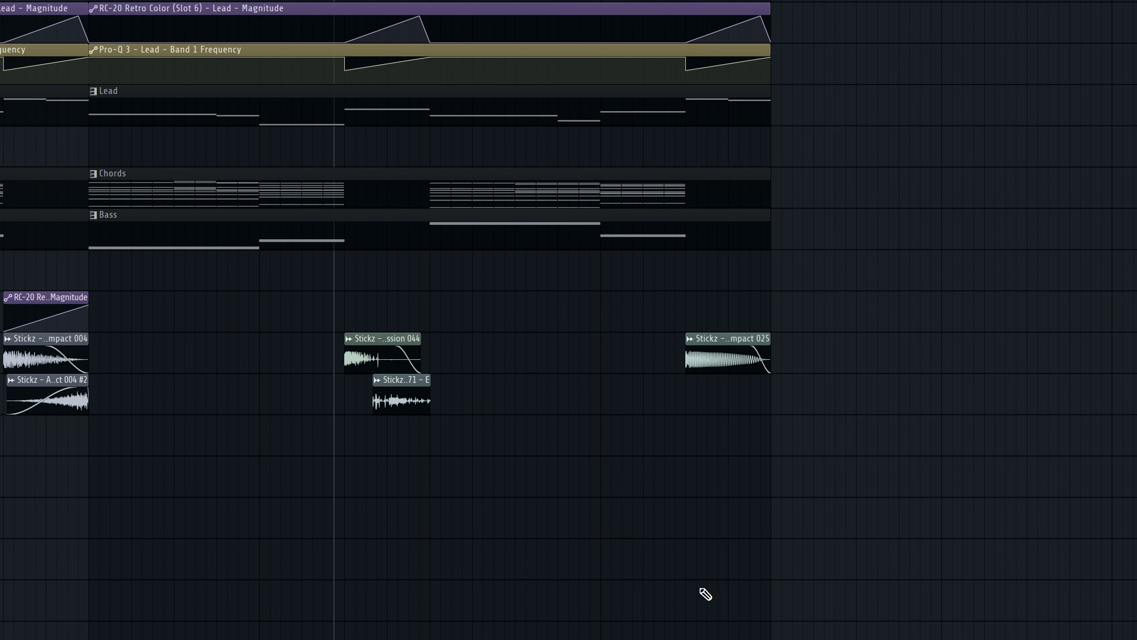
Step: Make the second Lead clip's pattern unique and lower its last two notes by an octave to E7 and D#7
click(94, 92)
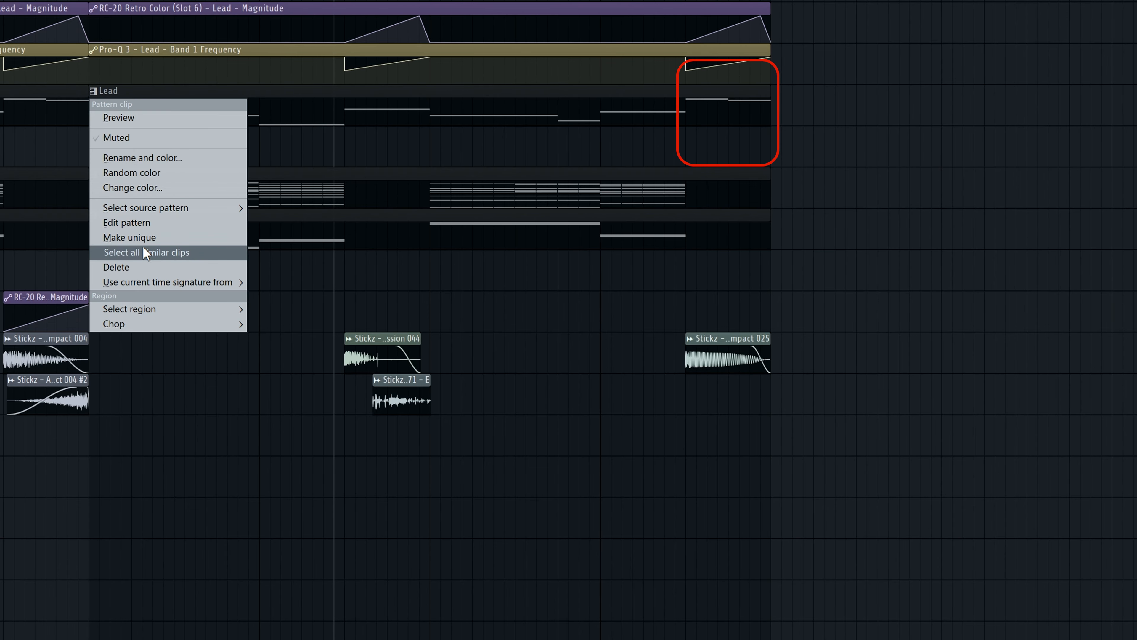
click(140, 236)
double_click(682, 120)
ctrl+right_click(693, 128)
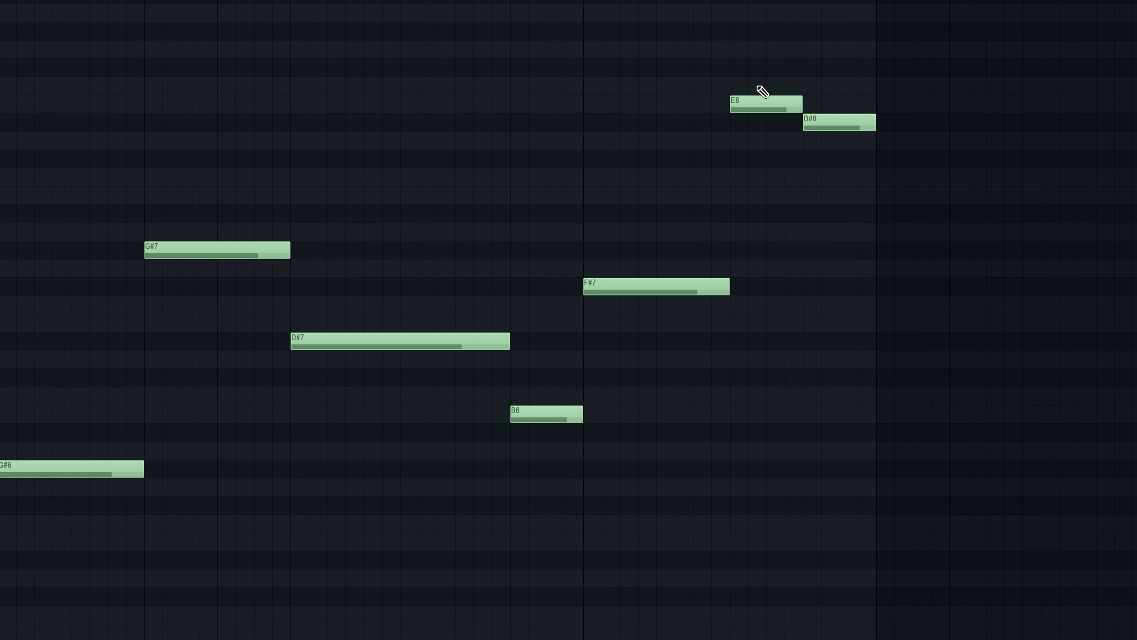
ctrl+drag(739, 68, 920, 196)
key(ctrl+Down)
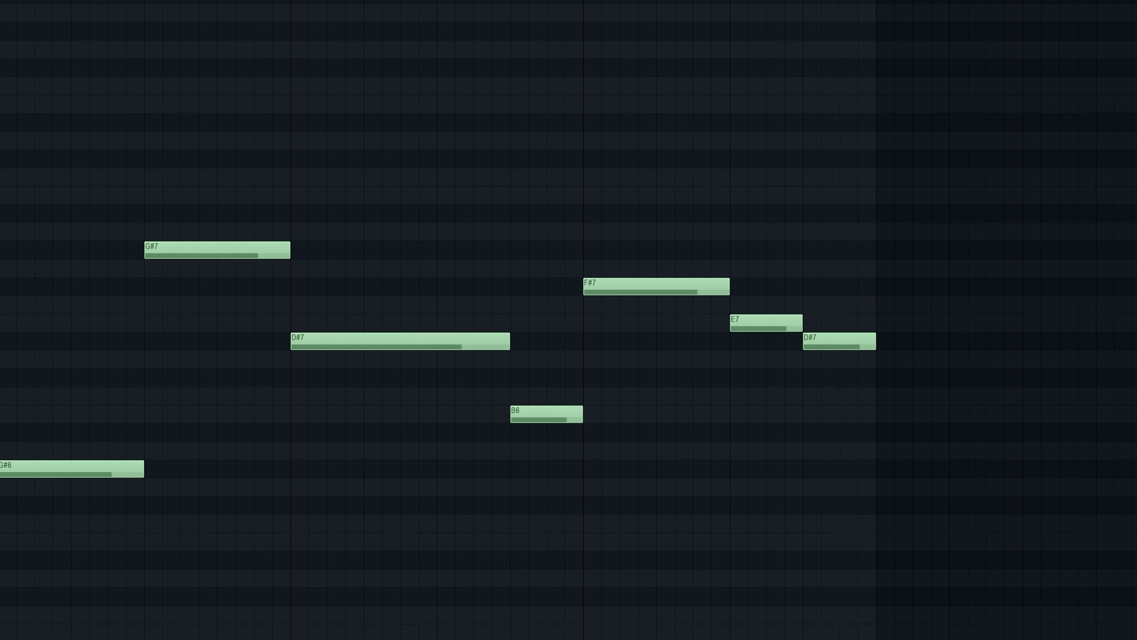
key(F7)
key(space)
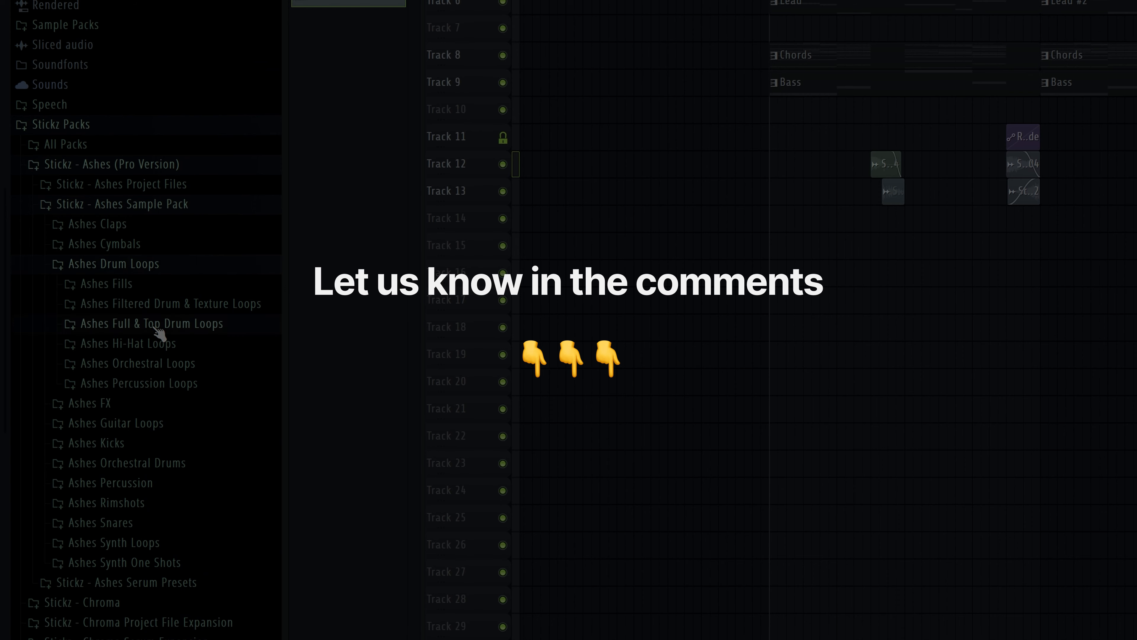
Step: Audition the 150BPM loops in Ashes Full & Top Drum Loops and place Full Drum Loop 022 on Track 16 from bar 9
click(159, 332)
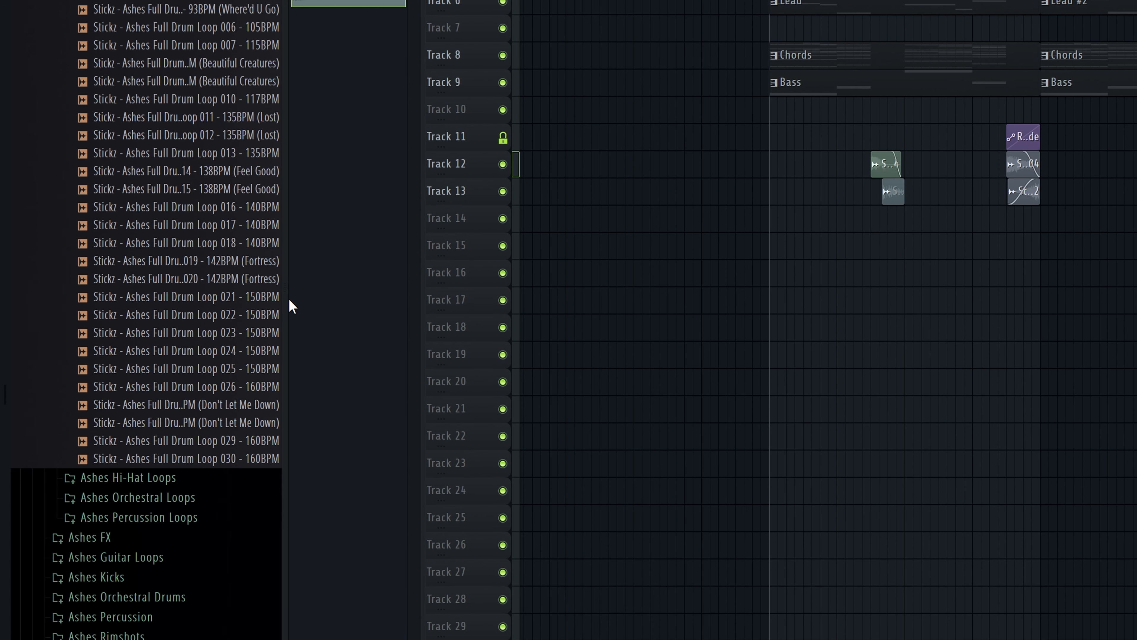
drag(292, 308, 378, 293)
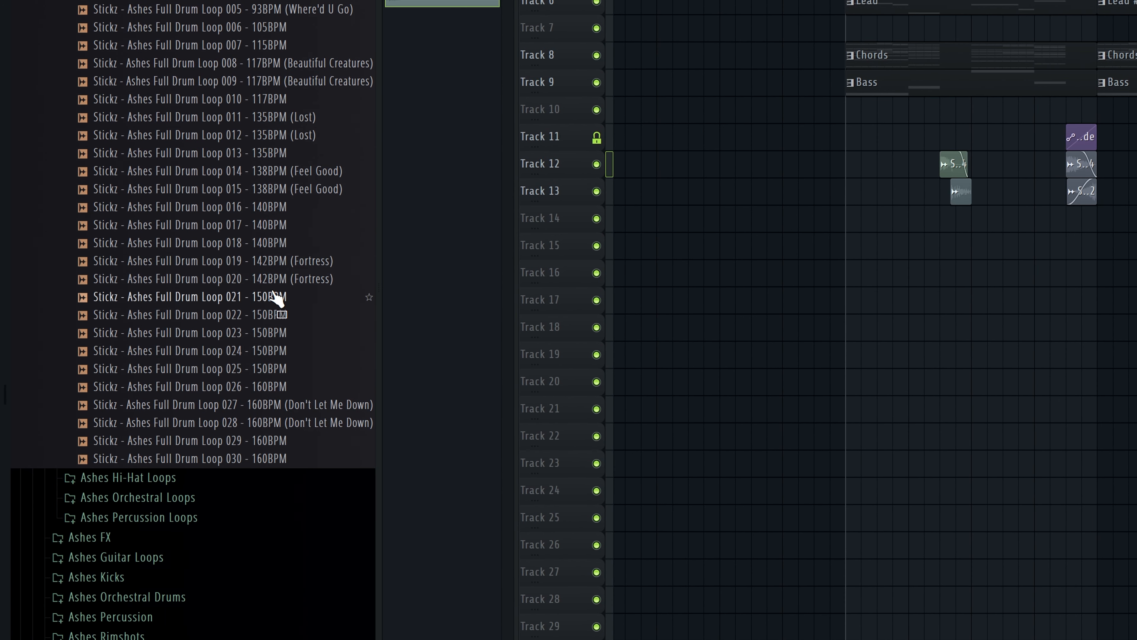
click(265, 317)
click(266, 334)
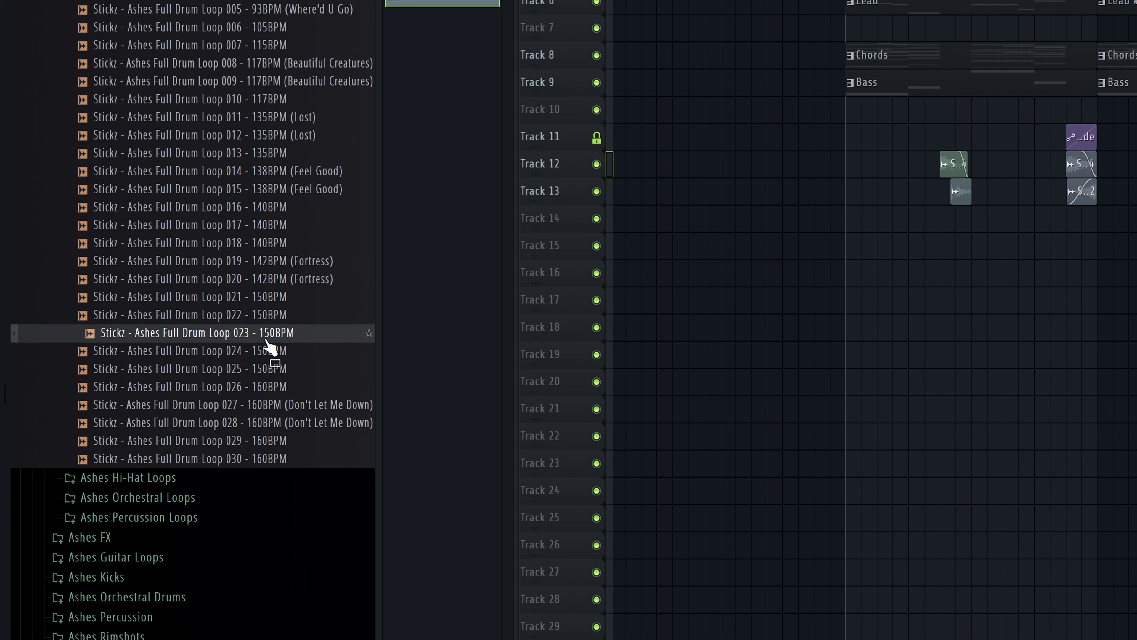
click(266, 355)
click(266, 369)
click(265, 317)
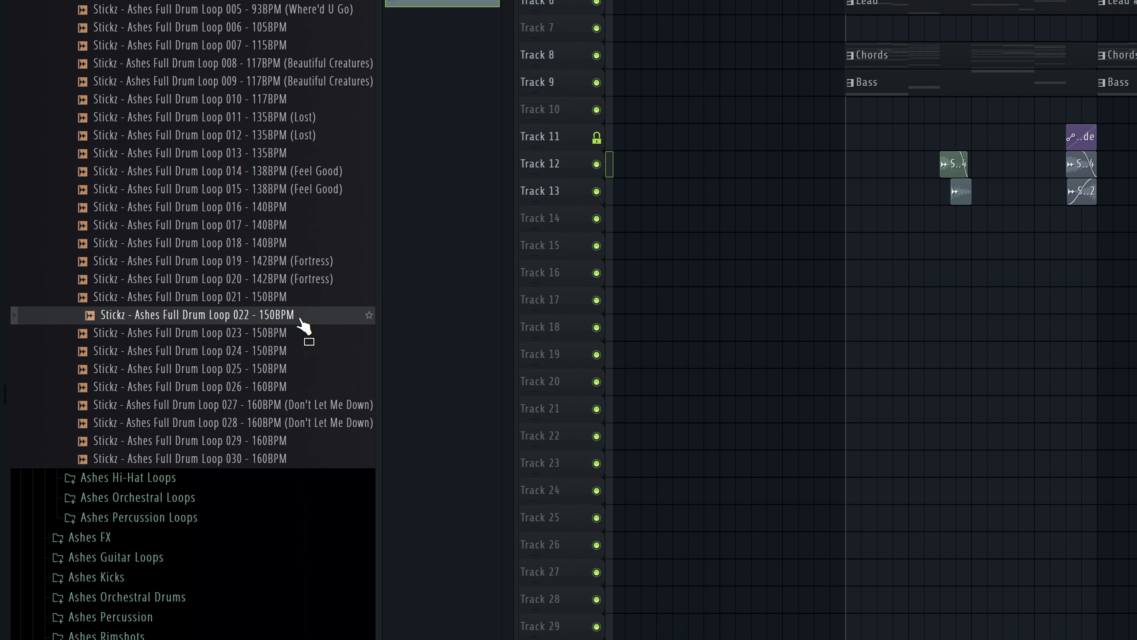
drag(305, 326, 847, 275)
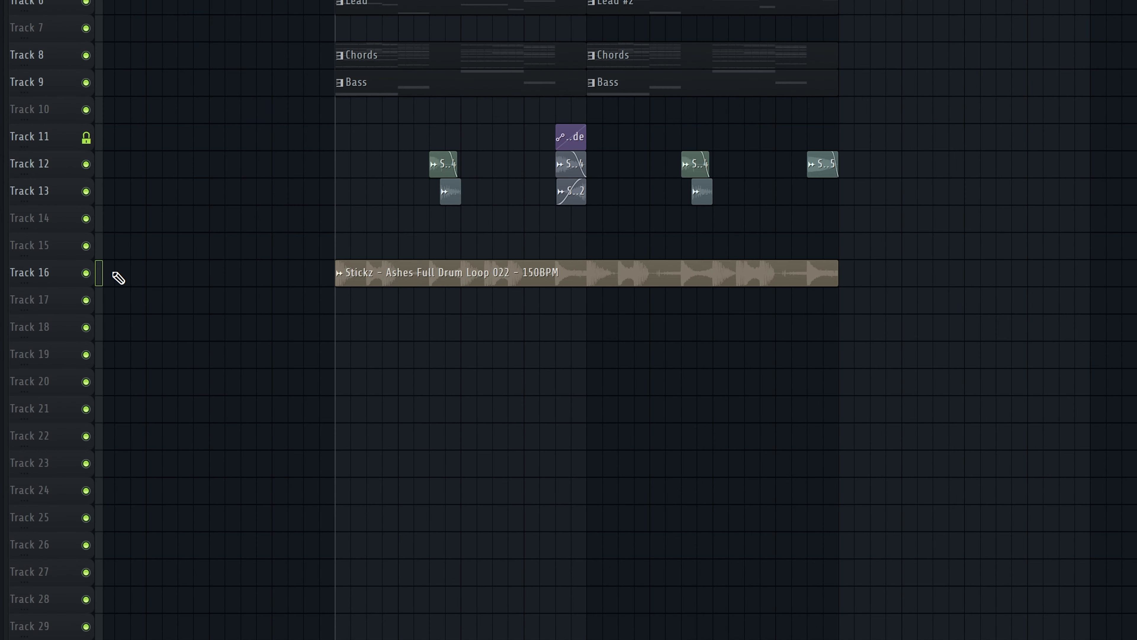
Step: Solo Track 16 and play the Ashes Full Drum Loop 022 clip on its own
ctrl+click(100, 275)
scroll(622, 348, up, 1)
key(space)
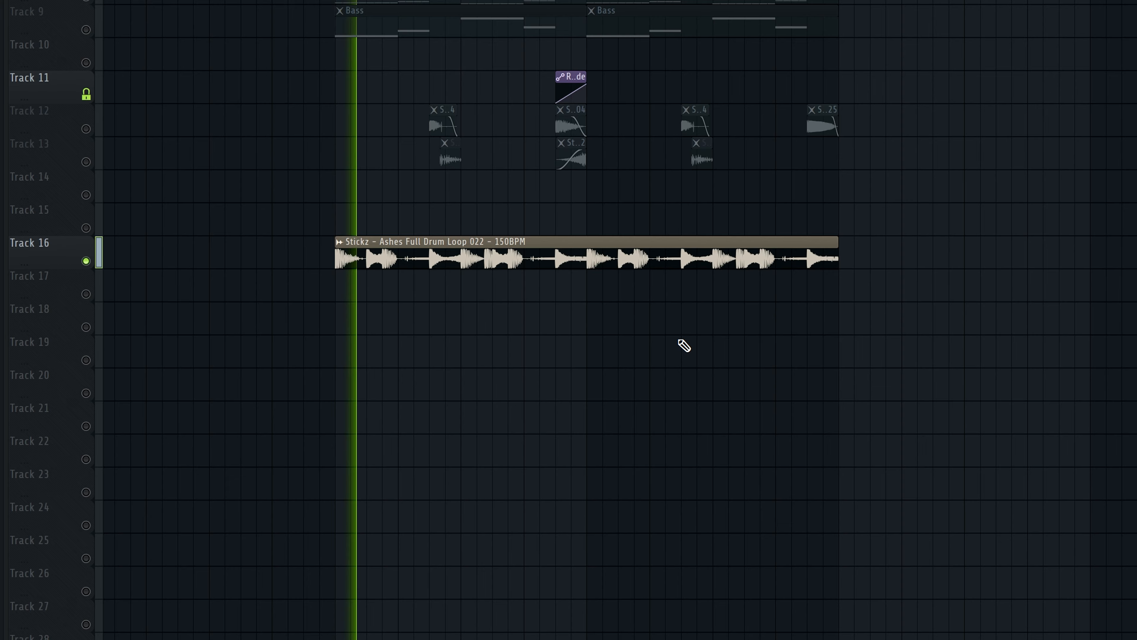
scroll(651, 366, up, 2)
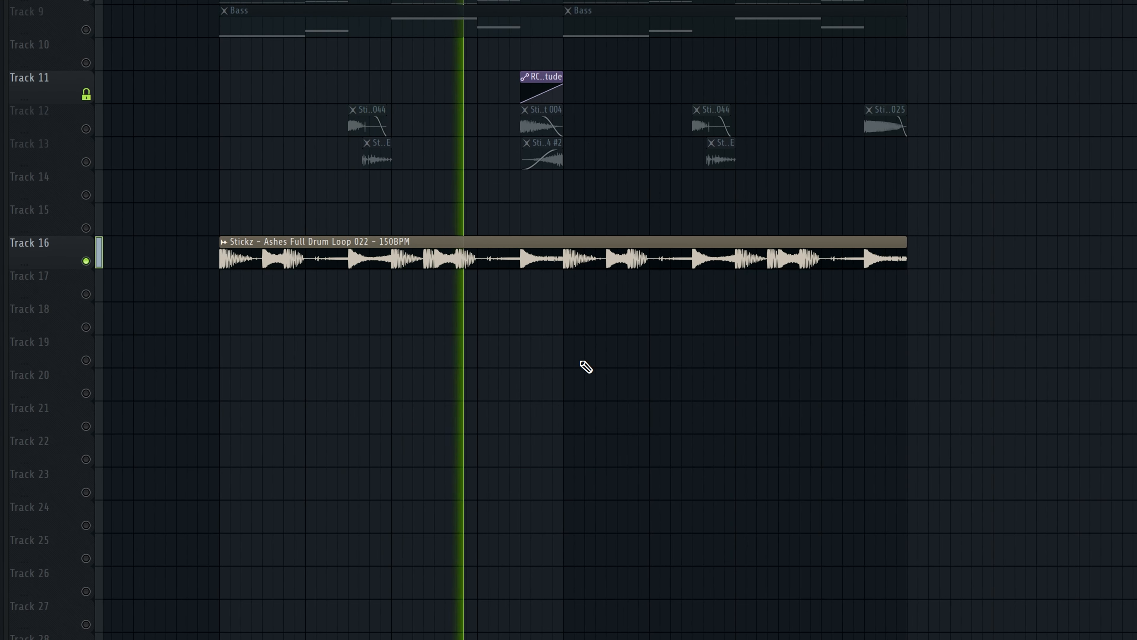
key(space)
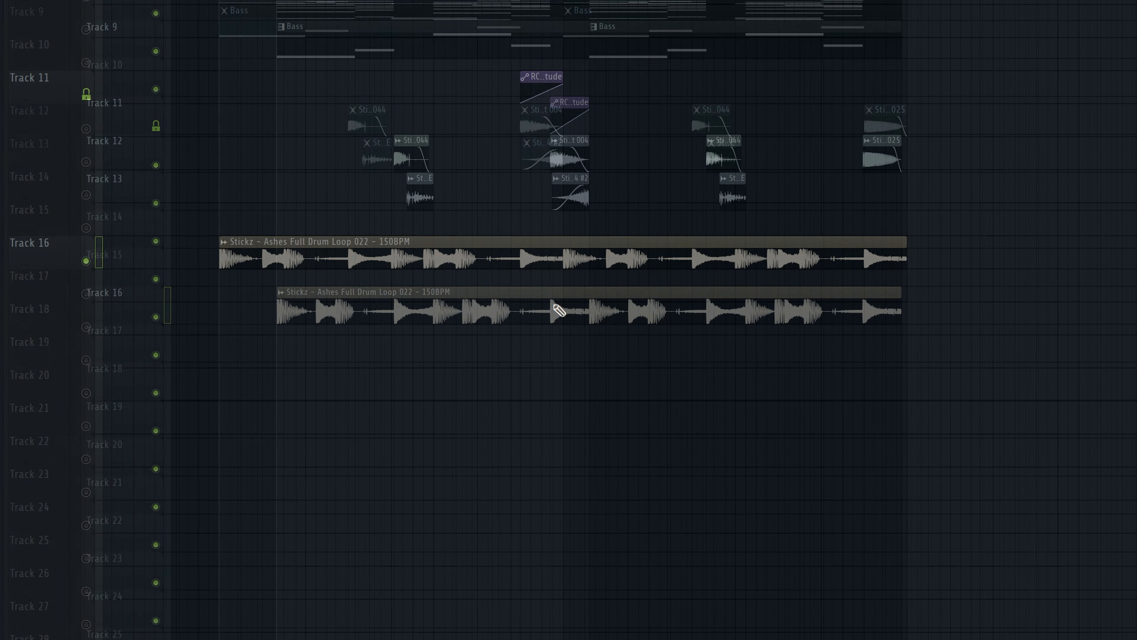
Step: Route the Chords, Bass Group and Lead mixer tracks into Insert 11 and rename that insert Sidechain
key(F9)
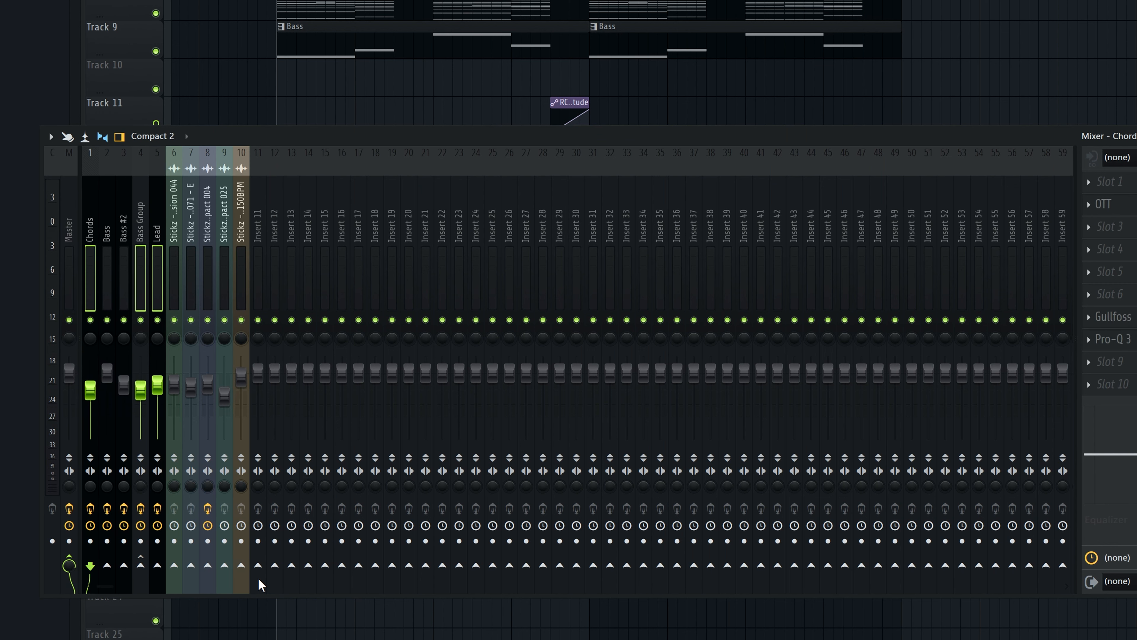
right_click(258, 566)
click(312, 587)
right_click(258, 251)
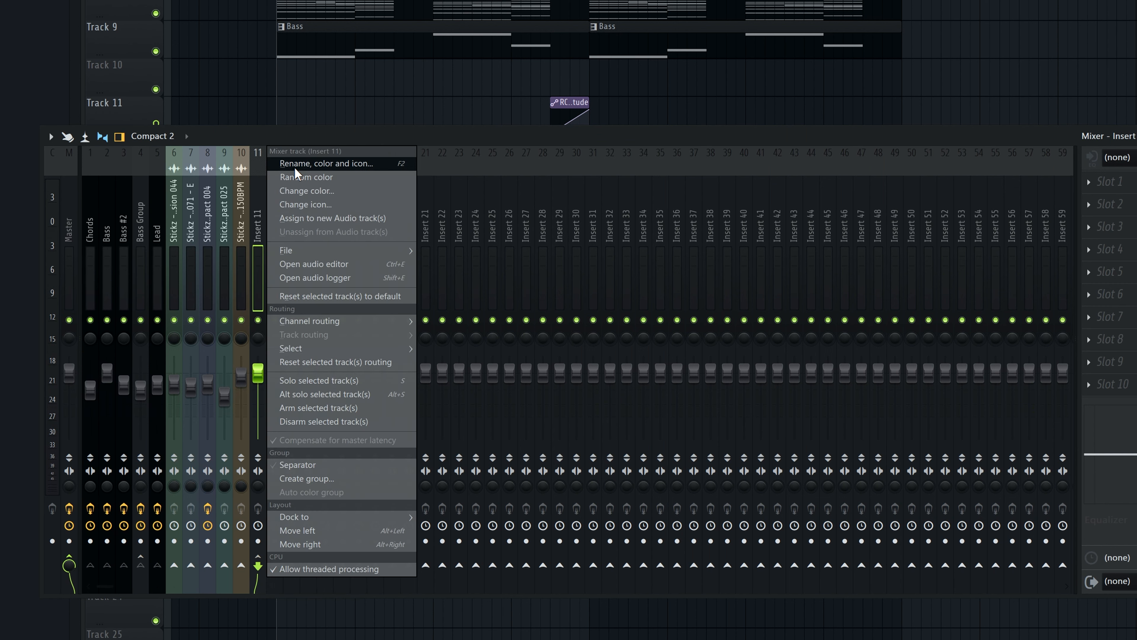
click(296, 165)
text(S)
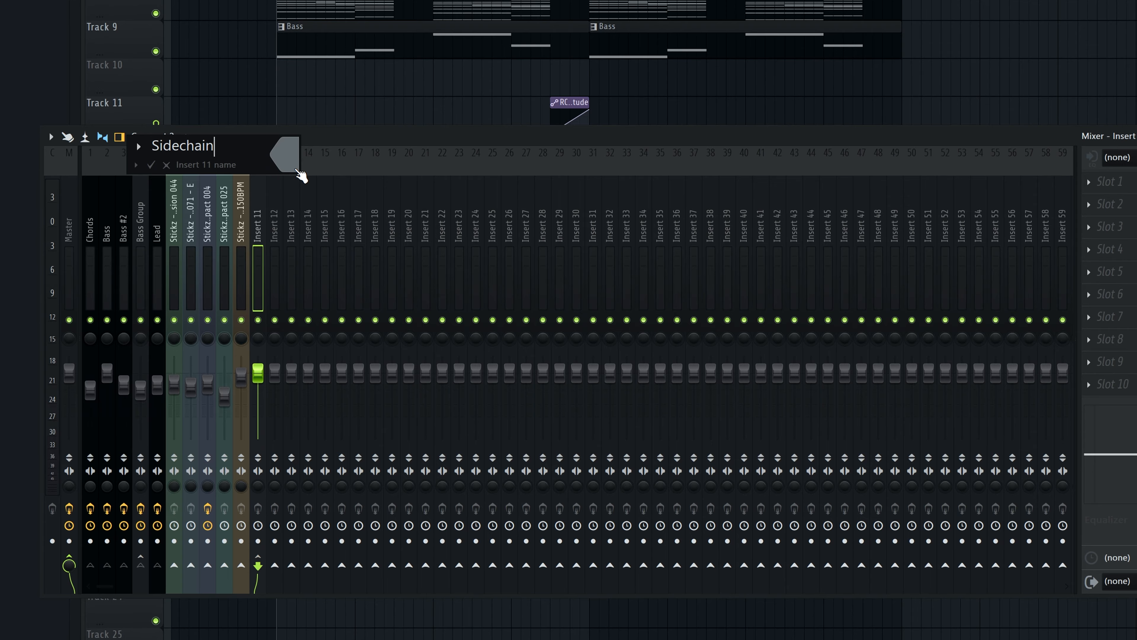
text(idechain)
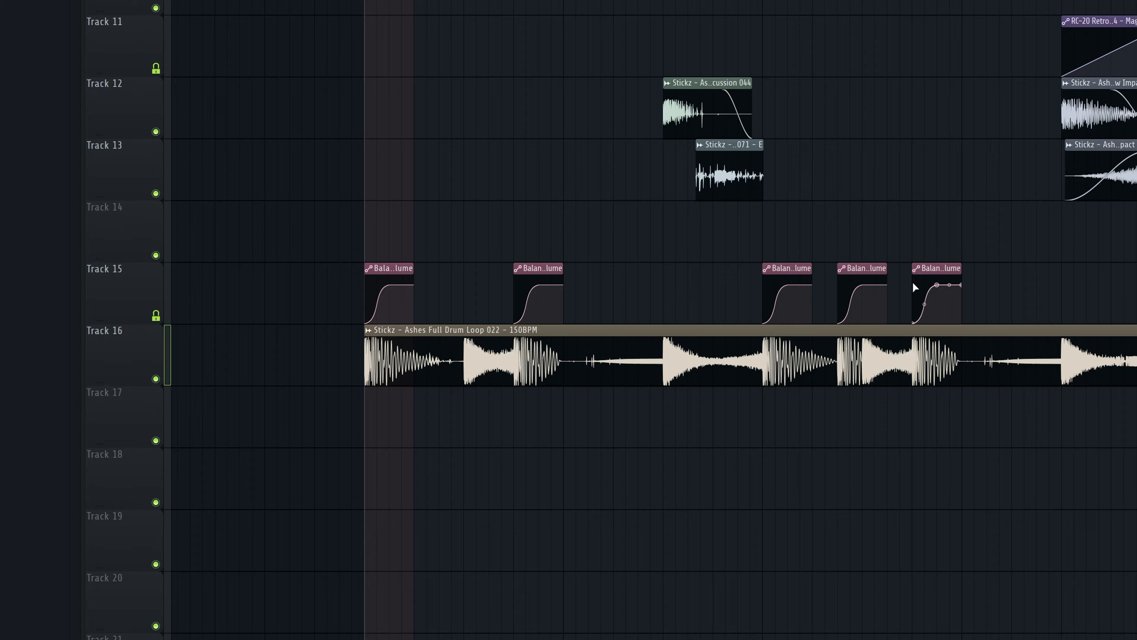
Step: Play the full drop from bar 9 with the volume automation clips on Track 15 following the drum loop
scroll(808, 303, down, 3)
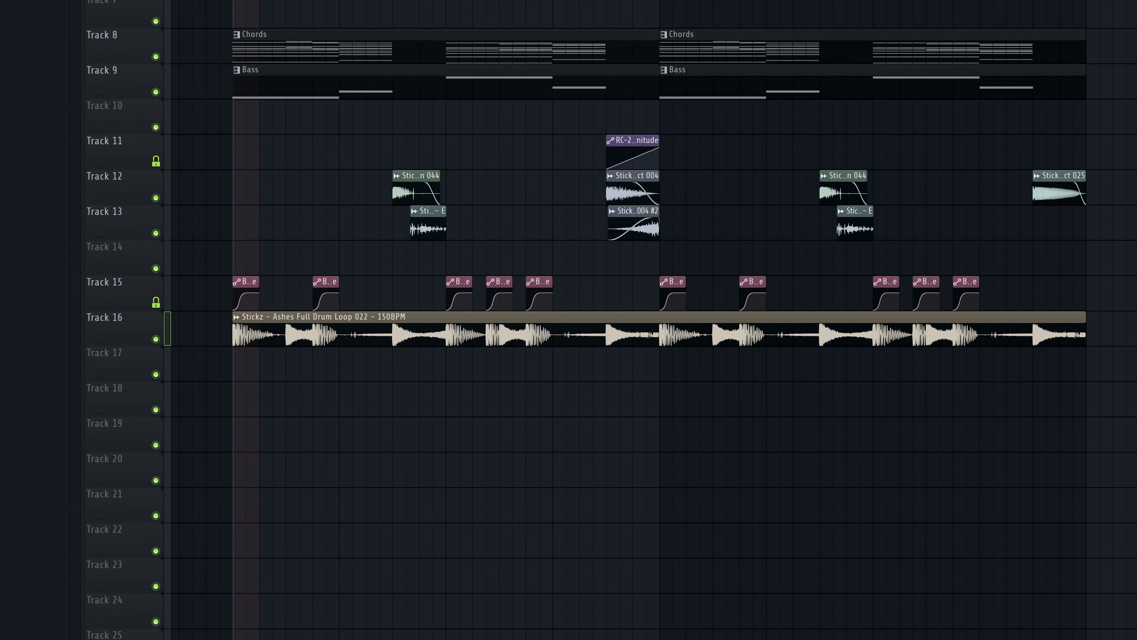
scroll(420, 67, down, 3)
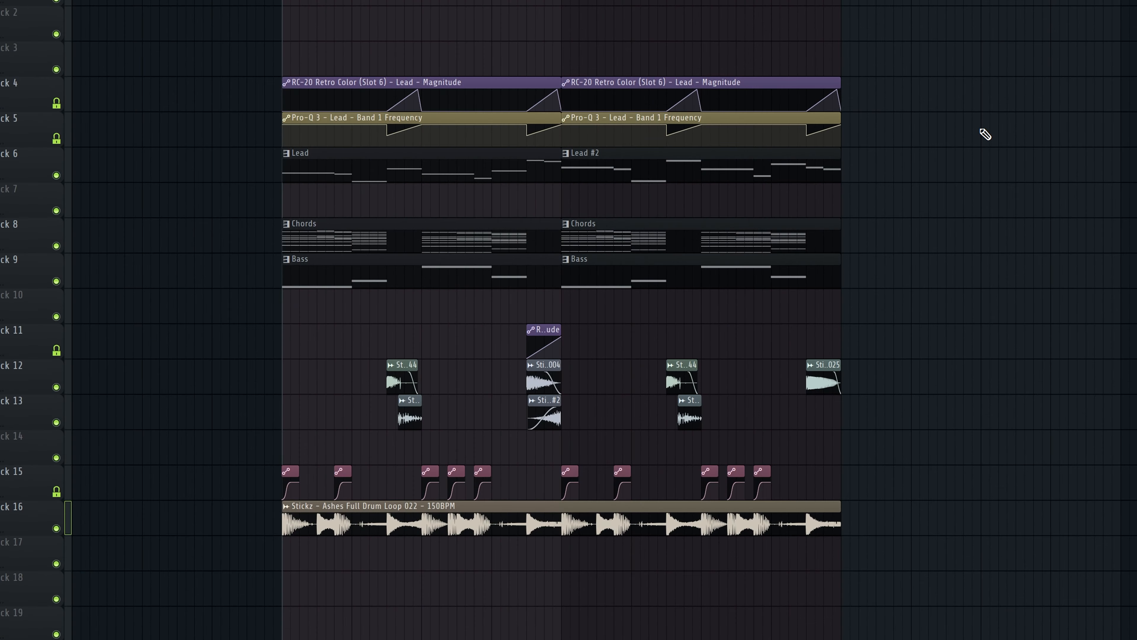
key(space)
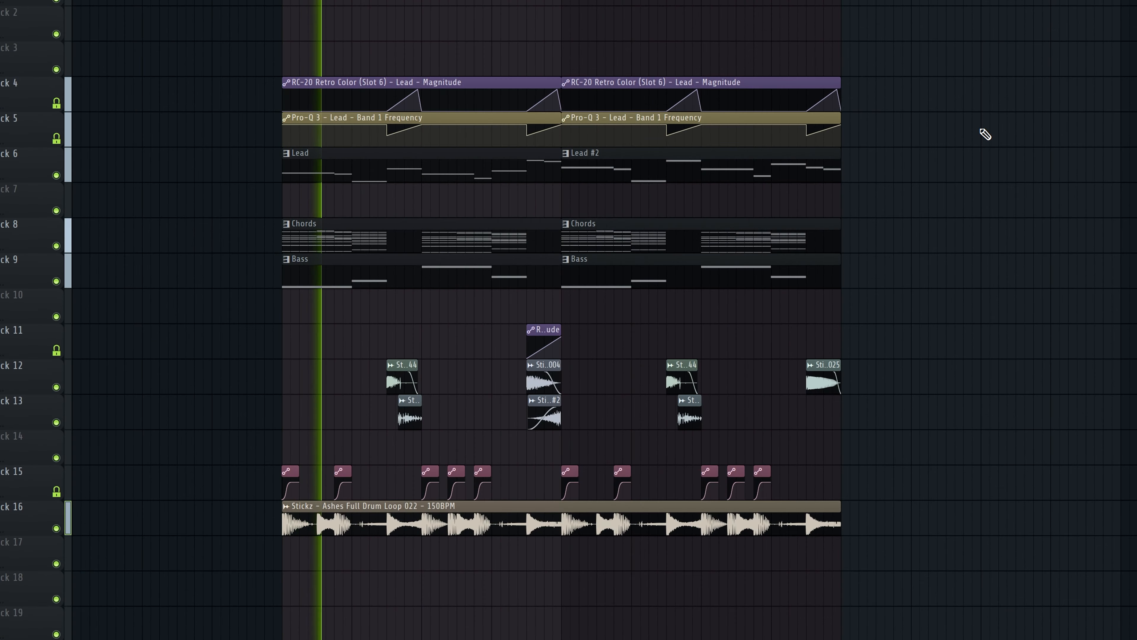